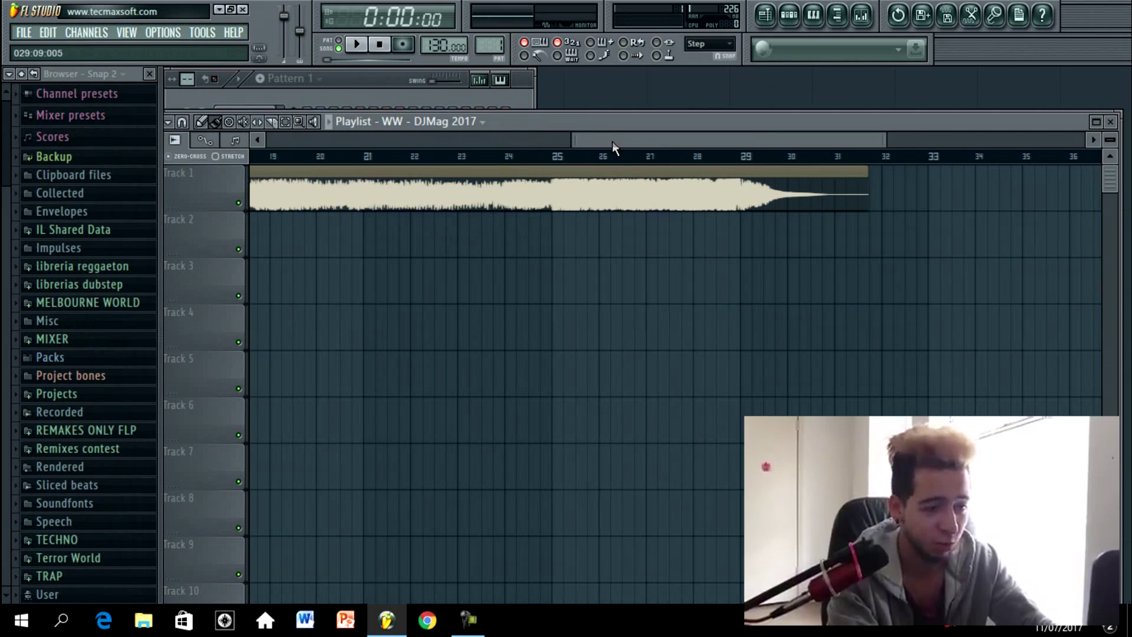
Step: Play the WW - DJMag 2017 reference track from bar 25 and uncover the channel rack behind the playlist
{"action": "left_click", "coordinate": [551, 156]}
{"action": "key", "text": "space"}
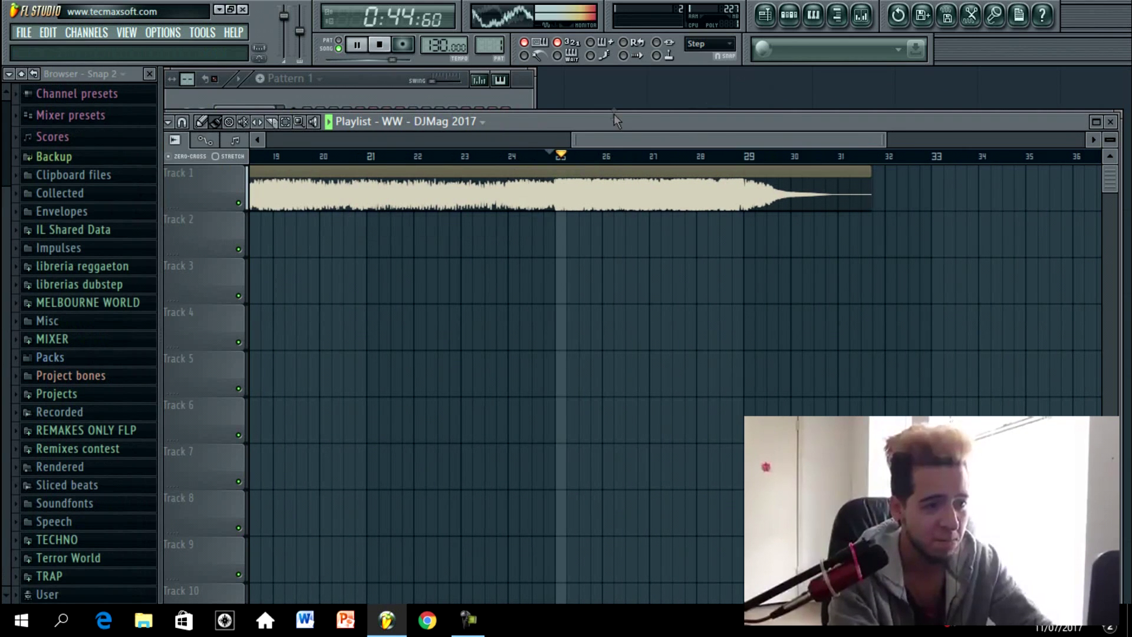
{"action": "left_click_drag", "start_coordinate": [614, 124], "coordinate": [611, 92]}
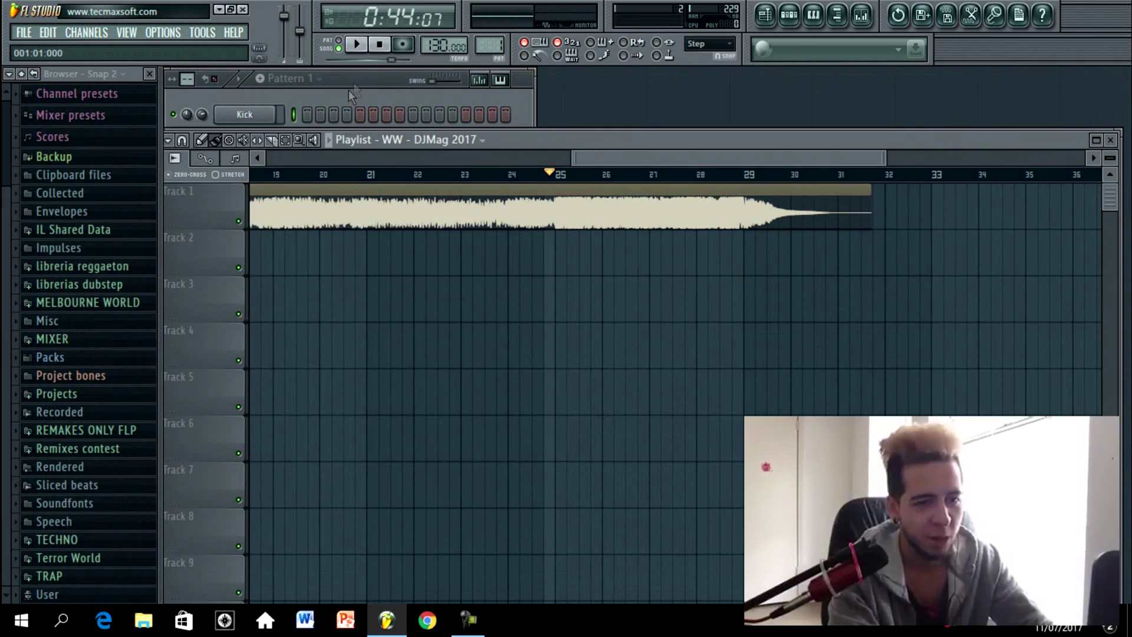
Step: Load the Synth 002 C sample from the MELBOURNE WORLD folder's Galwaro Sample Pack Vol 1 as a new channel in Pattern 1
{"action": "left_click", "coordinate": [292, 196]}
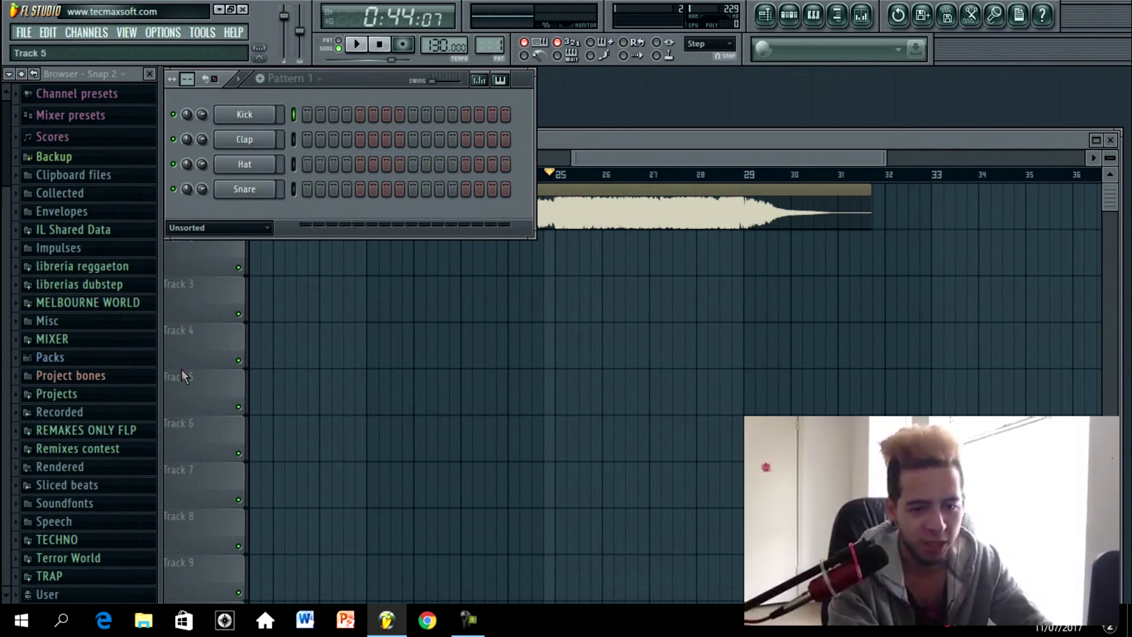
{"action": "left_click", "coordinate": [105, 304]}
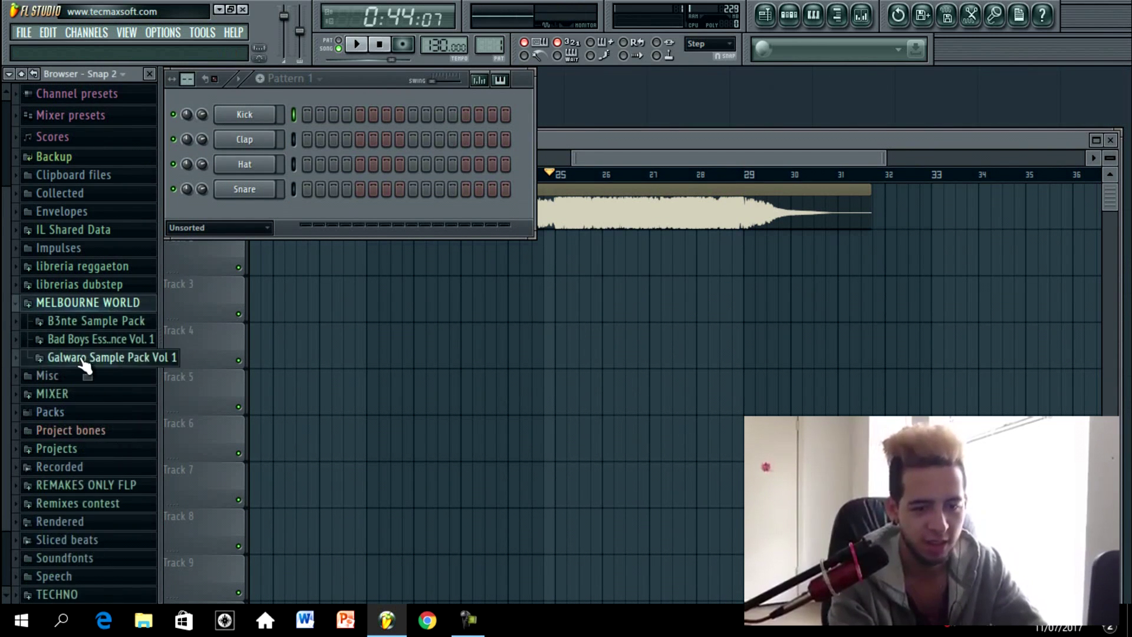
{"action": "left_click", "coordinate": [86, 359]}
{"action": "left_click", "coordinate": [105, 468]}
{"action": "left_click", "coordinate": [107, 94]}
{"action": "left_click", "coordinate": [106, 270]}
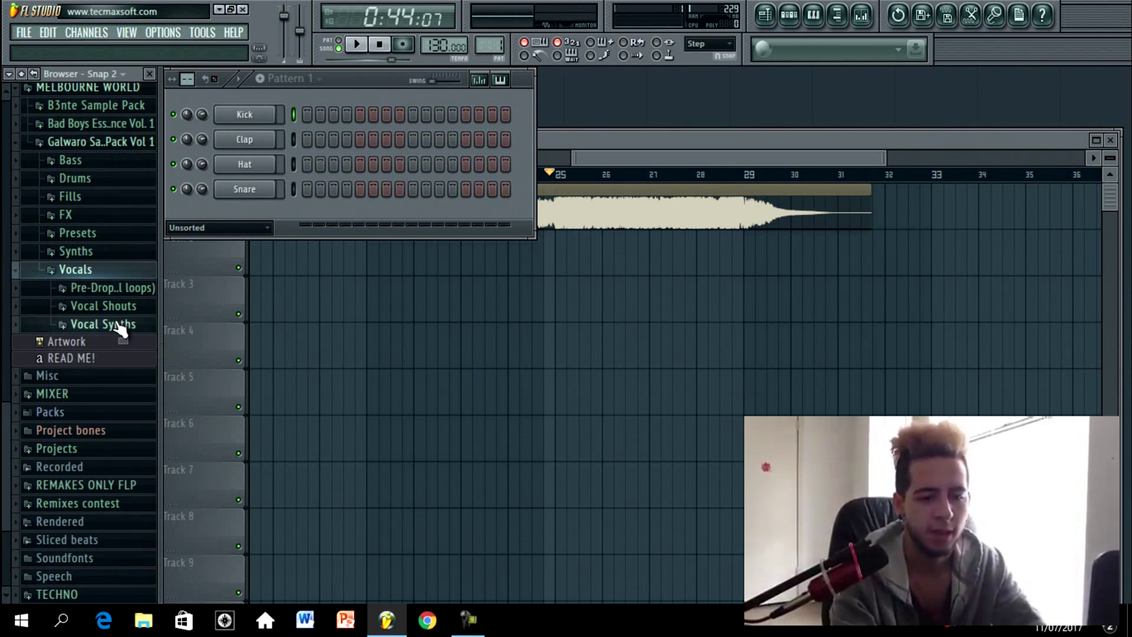
{"action": "left_click", "coordinate": [121, 323]}
{"action": "left_click", "coordinate": [114, 342]}
{"action": "left_click_drag", "start_coordinate": [114, 358], "coordinate": [265, 236]}
Step: Open the Synth 002 C channel settings, audition the sample with notes, and collapse the Recent files list in the browser
{"action": "key", "text": "w"}
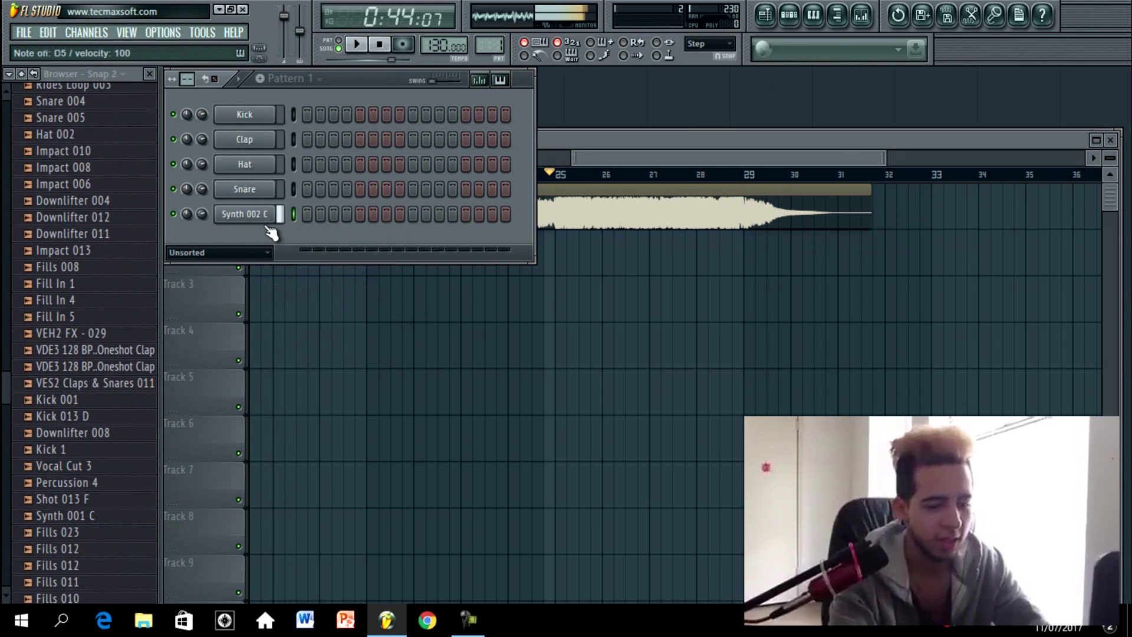
{"action": "left_click", "coordinate": [258, 217]}
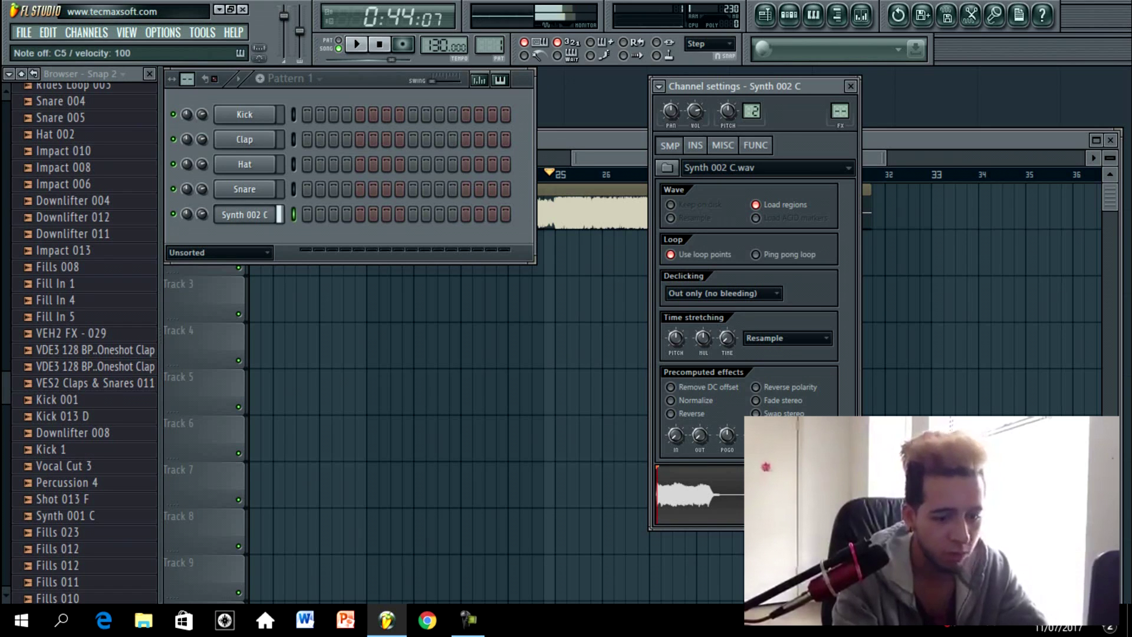
{"action": "key", "text": "y"}
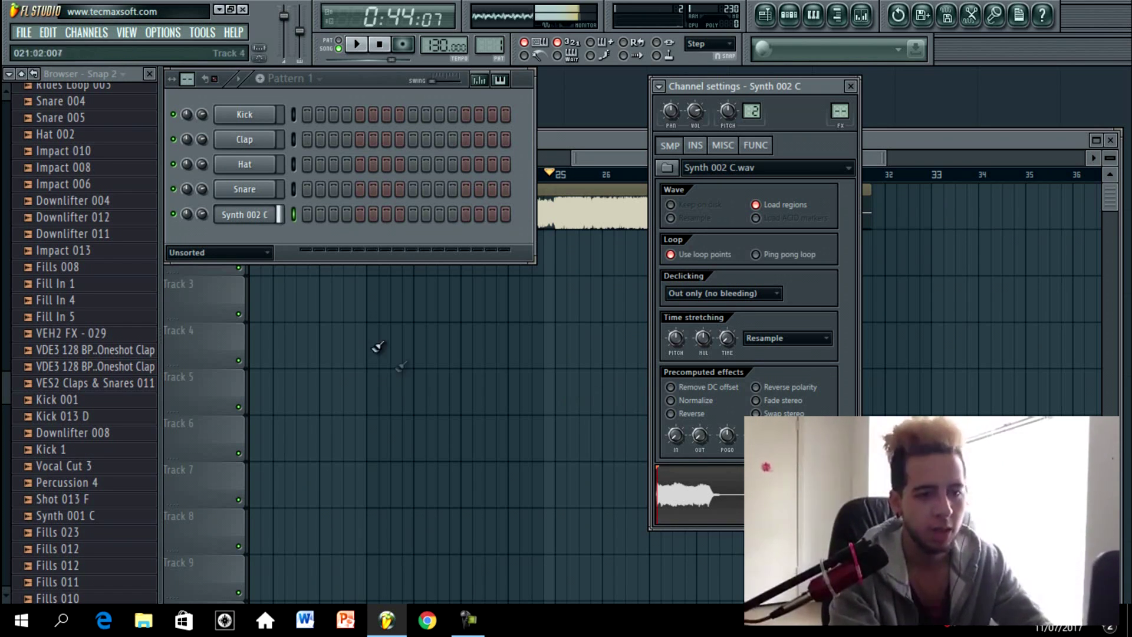
{"action": "left_click_drag", "start_coordinate": [6, 394], "coordinate": [7, 121]}
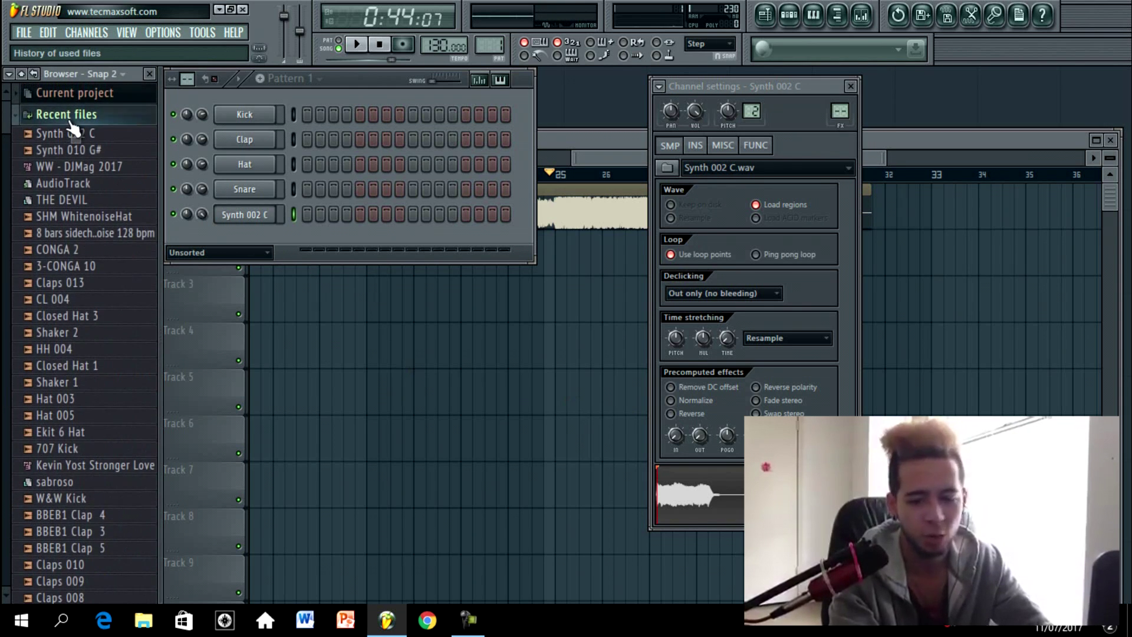
{"action": "left_click", "coordinate": [70, 118]}
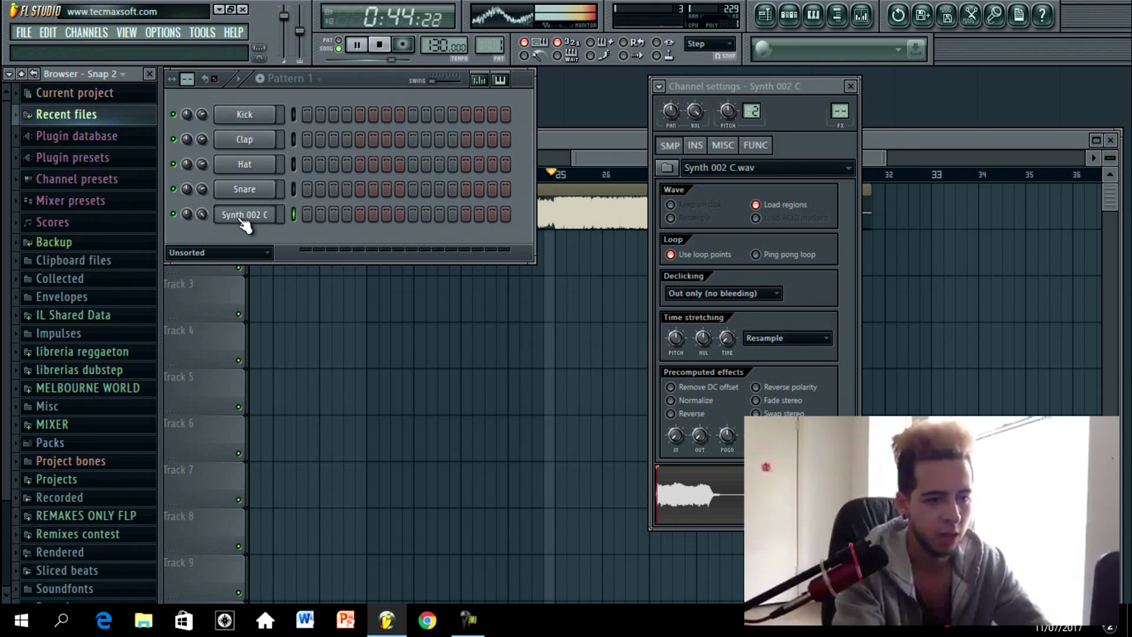
{"action": "key", "text": "space"}
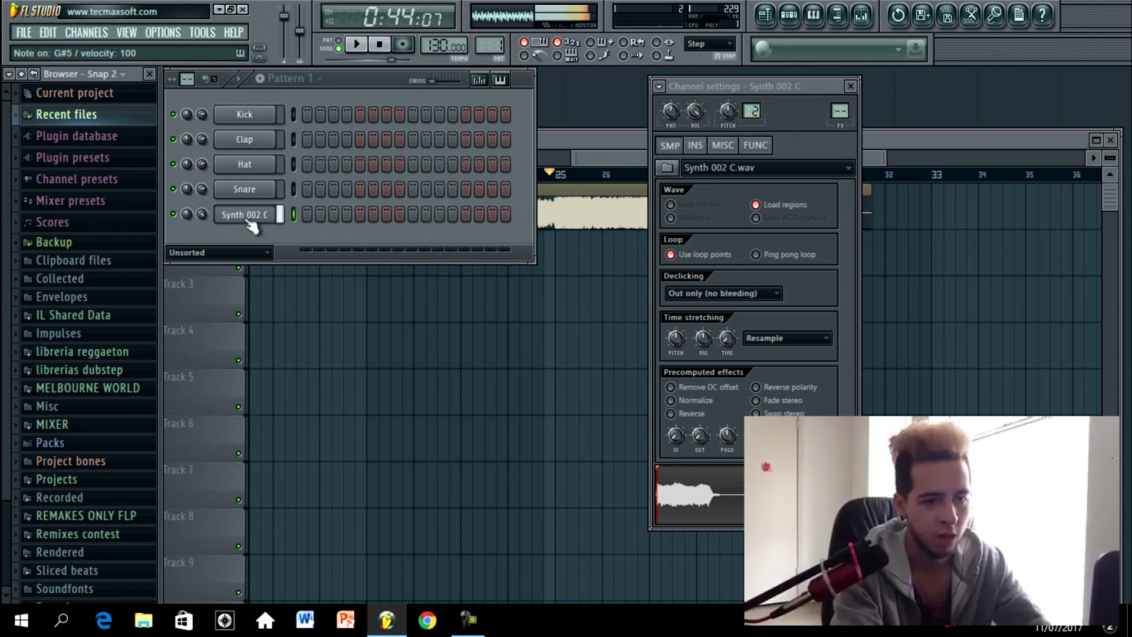
{"action": "right_click", "coordinate": [247, 219]}
{"action": "left_click", "coordinate": [321, 212]}
{"action": "left_click_drag", "start_coordinate": [370, 88], "coordinate": [829, 91]}
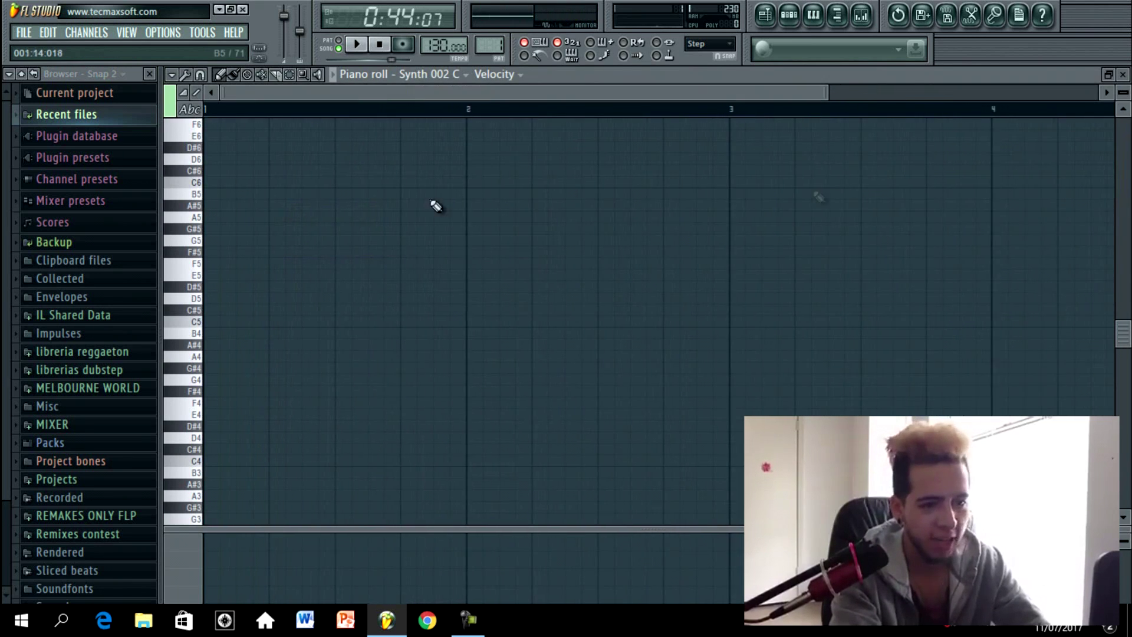
{"action": "left_click", "coordinate": [1123, 73]}
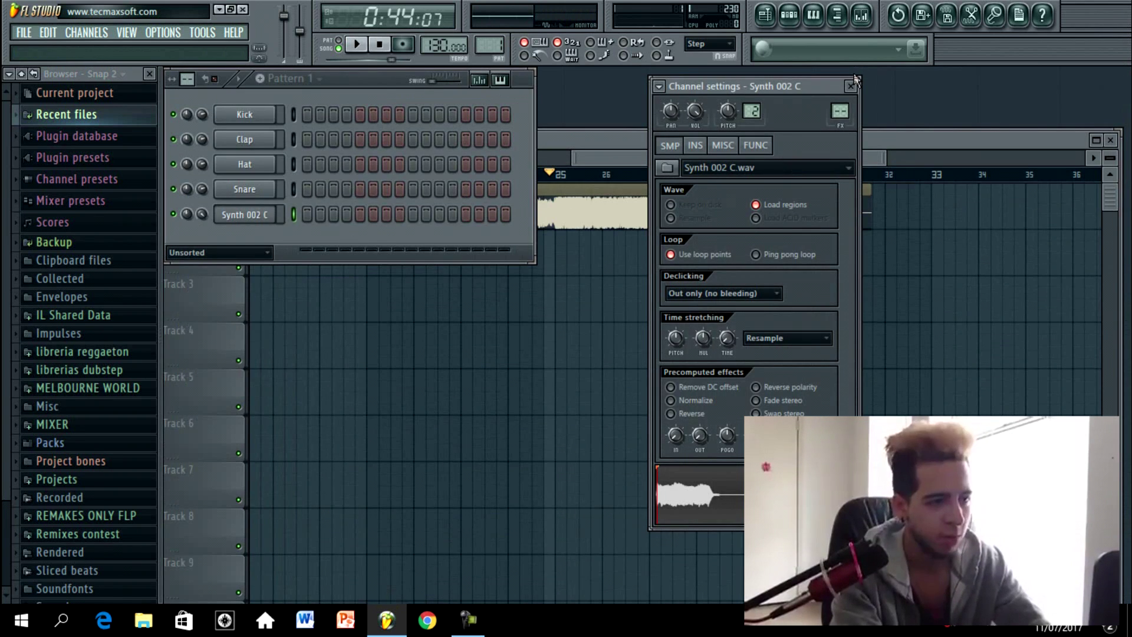
Step: Route Synth 002 C to mixer track 5 and add Fruity Parametric EQ 2 with bands 3, 6 and 7 raised
{"action": "left_click", "coordinate": [872, 14]}
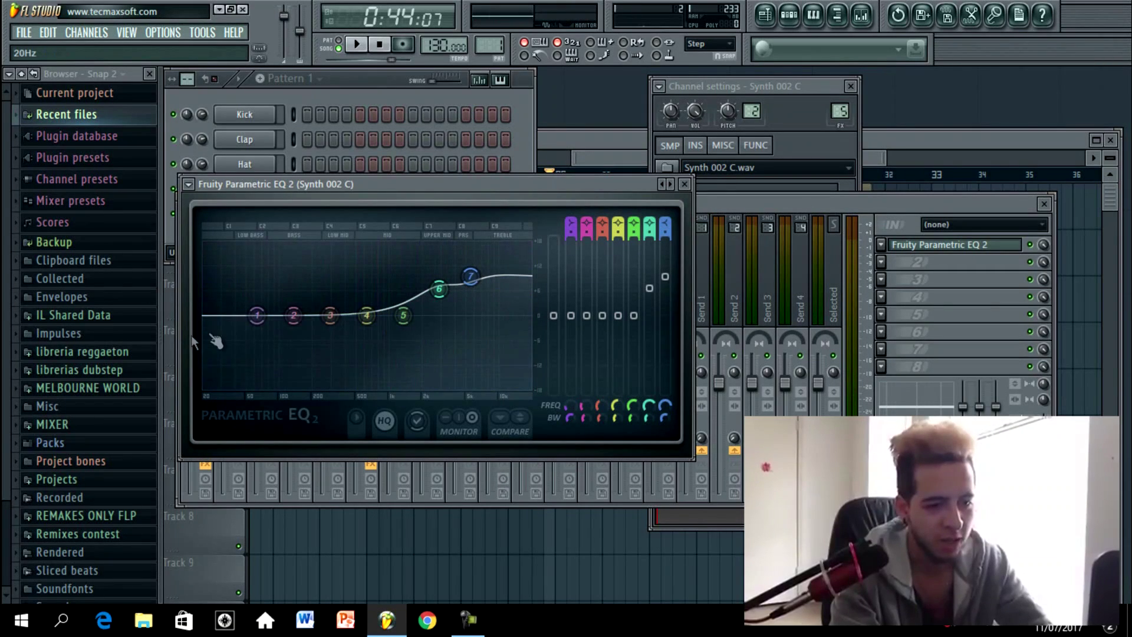
{"action": "left_click_drag", "start_coordinate": [331, 316], "coordinate": [345, 282]}
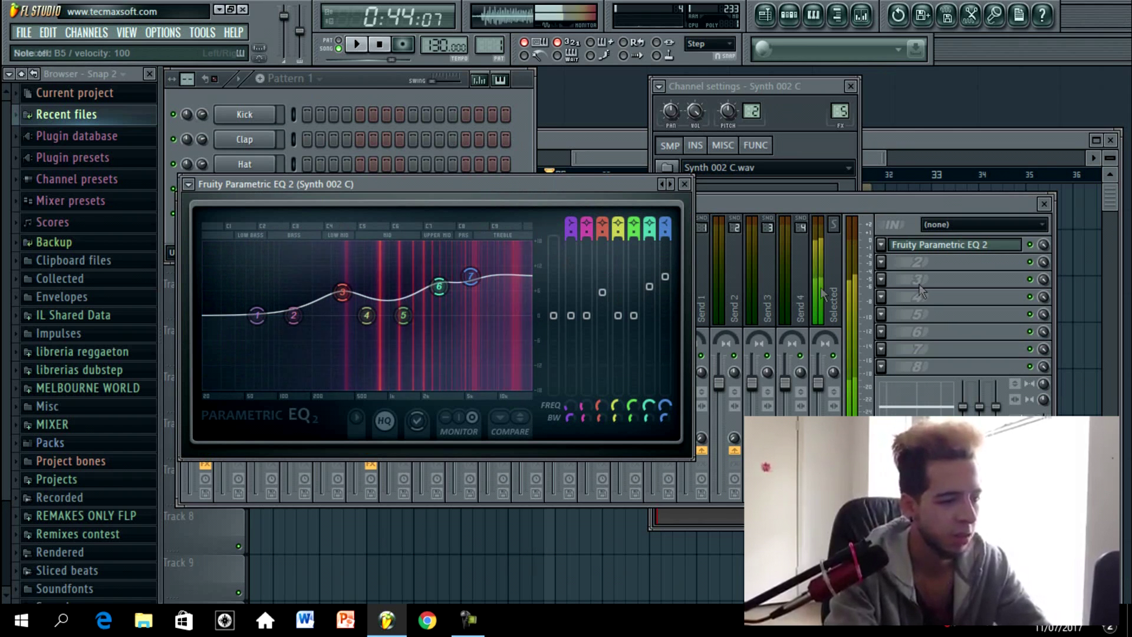
Step: Add Fruity Reeverb in the second effect slot, set predelay to 142 ms and decay to 1.9 sec, and audition the sound
{"action": "left_click", "coordinate": [883, 285]}
{"action": "left_click", "coordinate": [905, 517]}
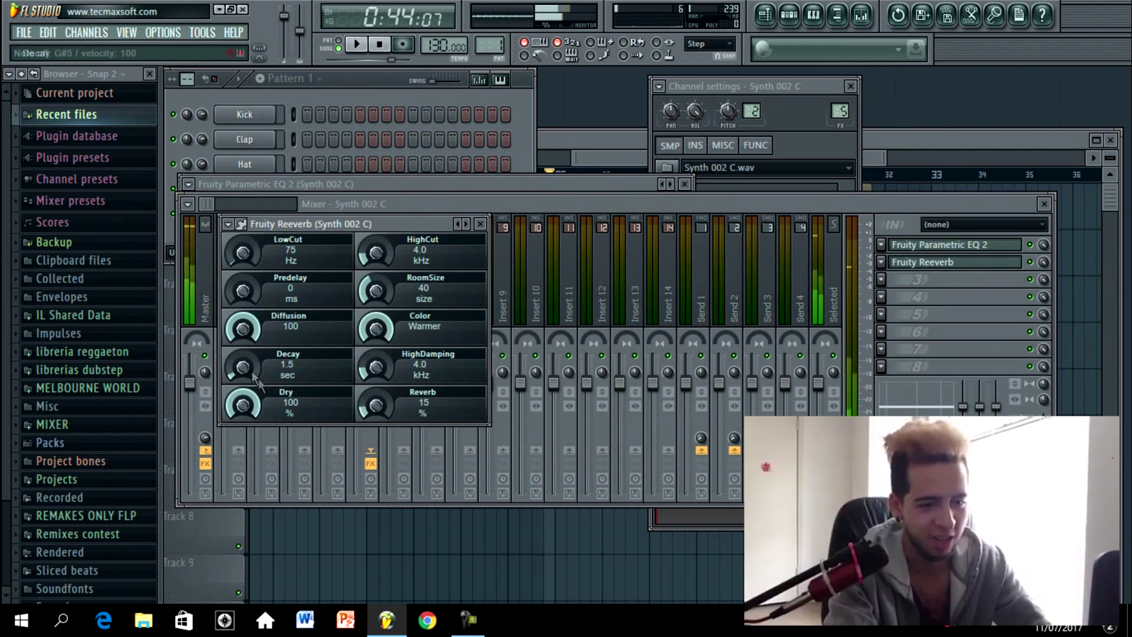
{"action": "key", "text": "h"}
{"action": "left_click_drag", "start_coordinate": [242, 233], "coordinate": [239, 204]}
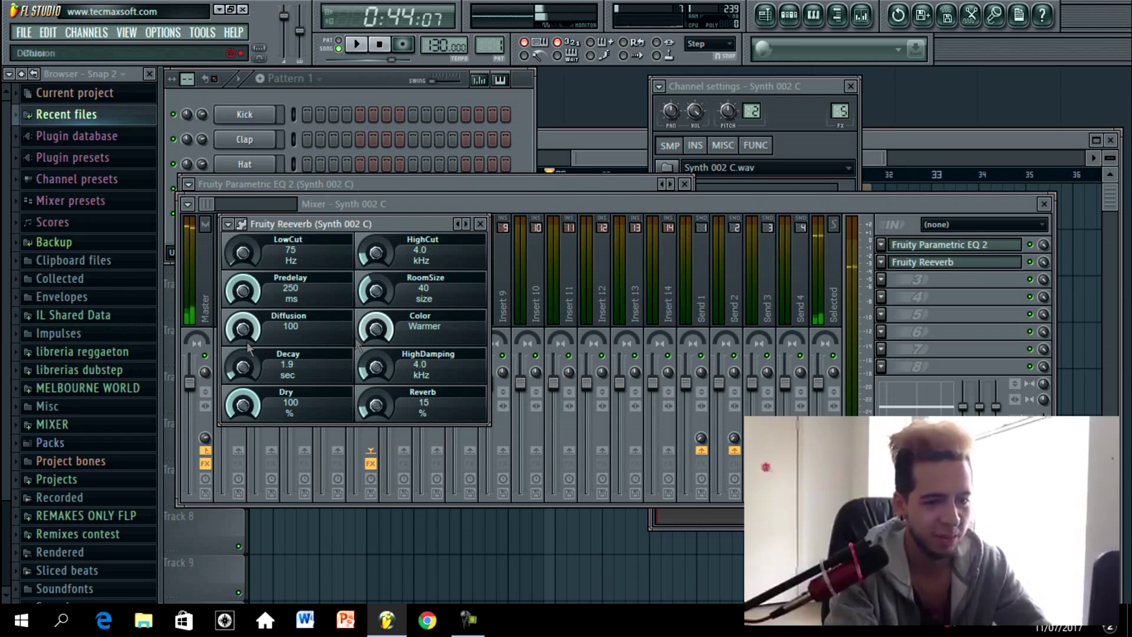
{"action": "left_click_drag", "start_coordinate": [242, 291], "coordinate": [245, 311]}
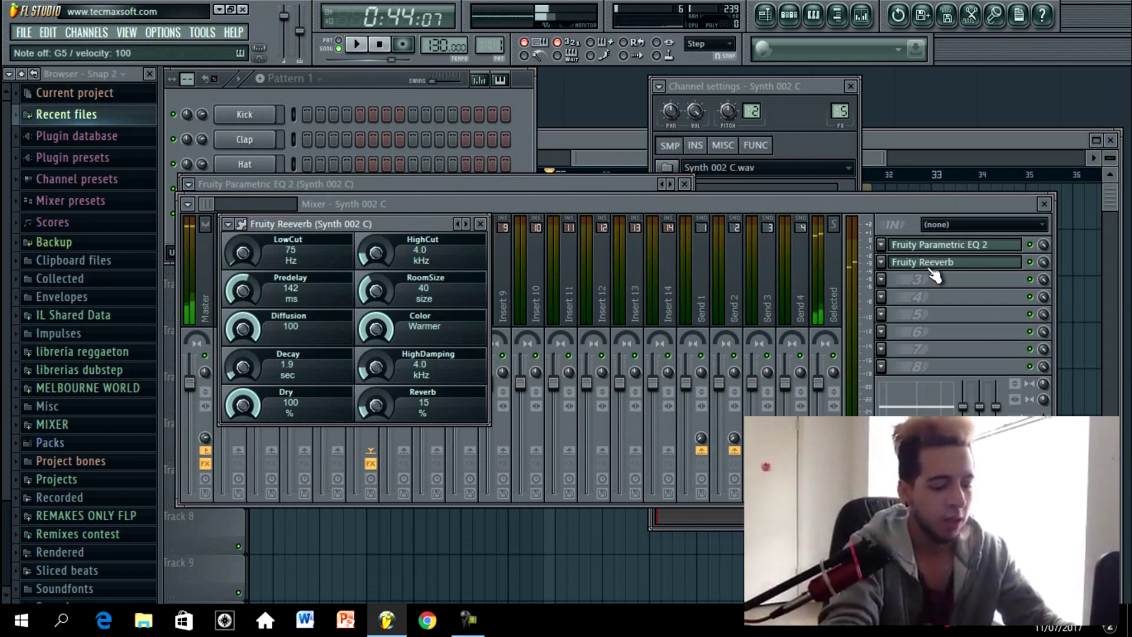
{"action": "key", "text": "h"}
{"action": "key", "text": "h"}
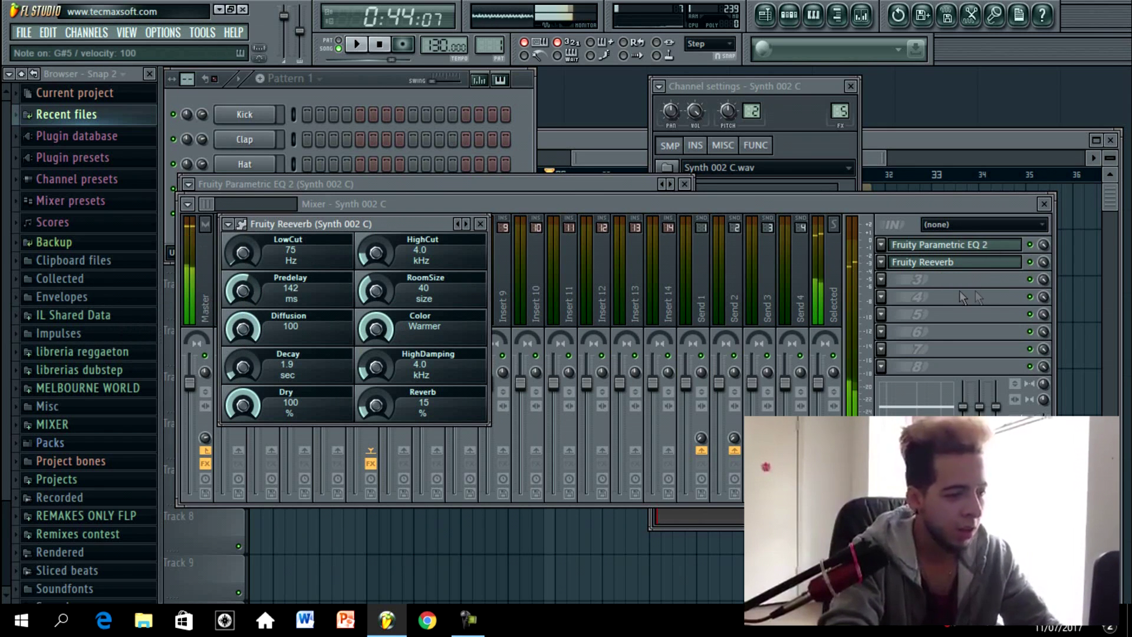
{"action": "key", "text": "h"}
Step: Load the Kickstart effect in the third slot of the Synth 002 C mixer track
{"action": "left_click", "coordinate": [894, 284]}
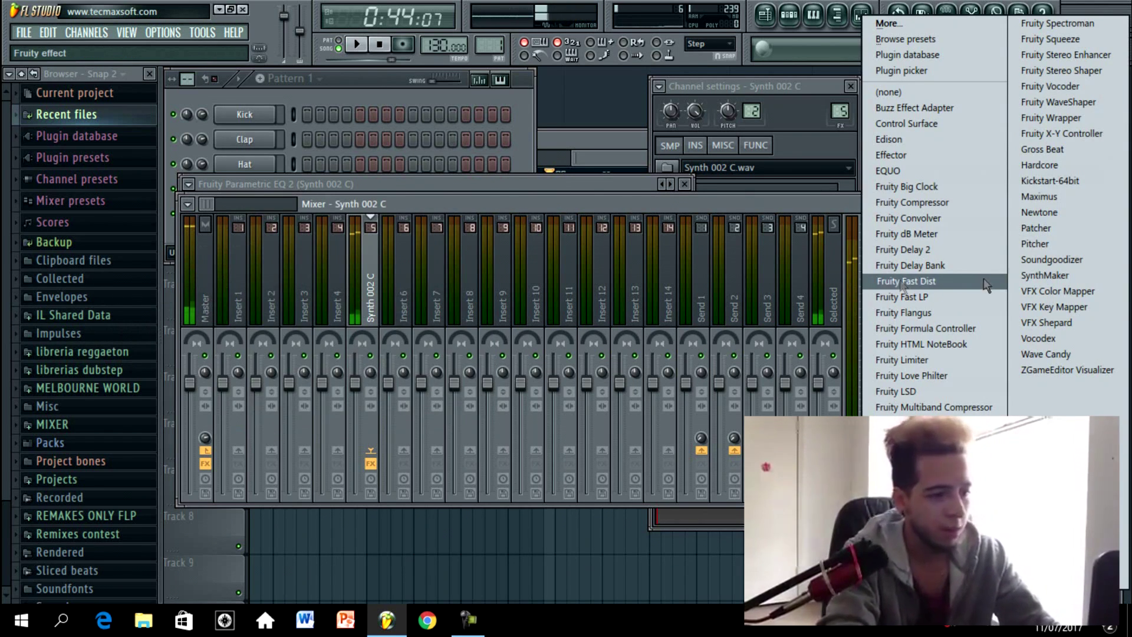
{"action": "left_click", "coordinate": [1052, 180]}
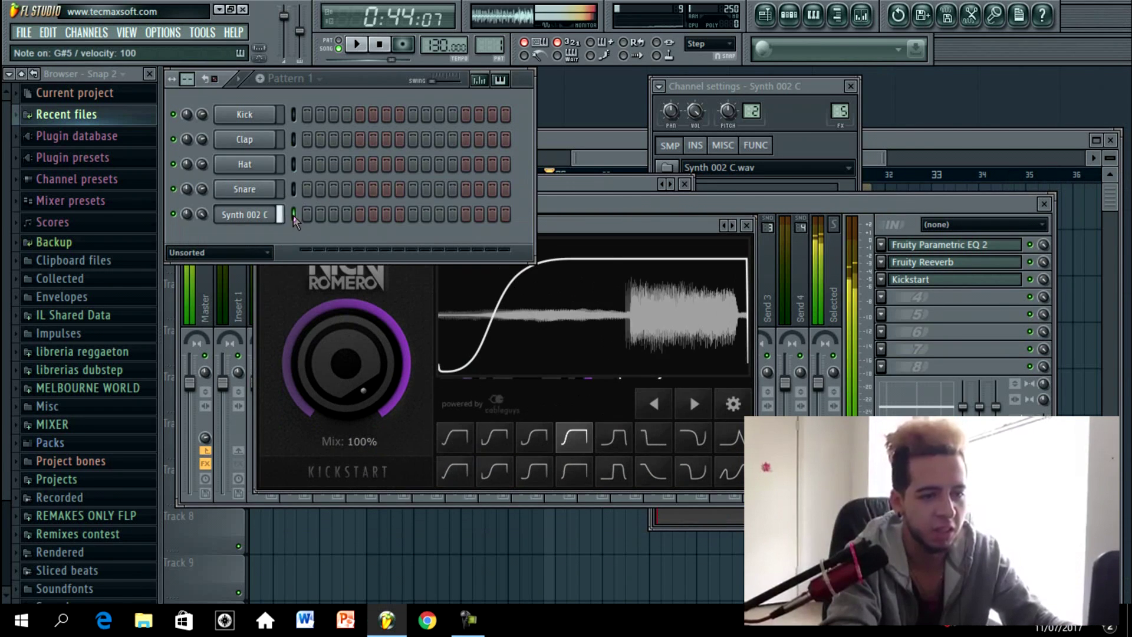
Step: In the Synth 002 C piano roll, write B5 followed by five G#5 notes in bar 1 and C#6 at the start of bar 2
{"action": "right_click", "coordinate": [255, 221]}
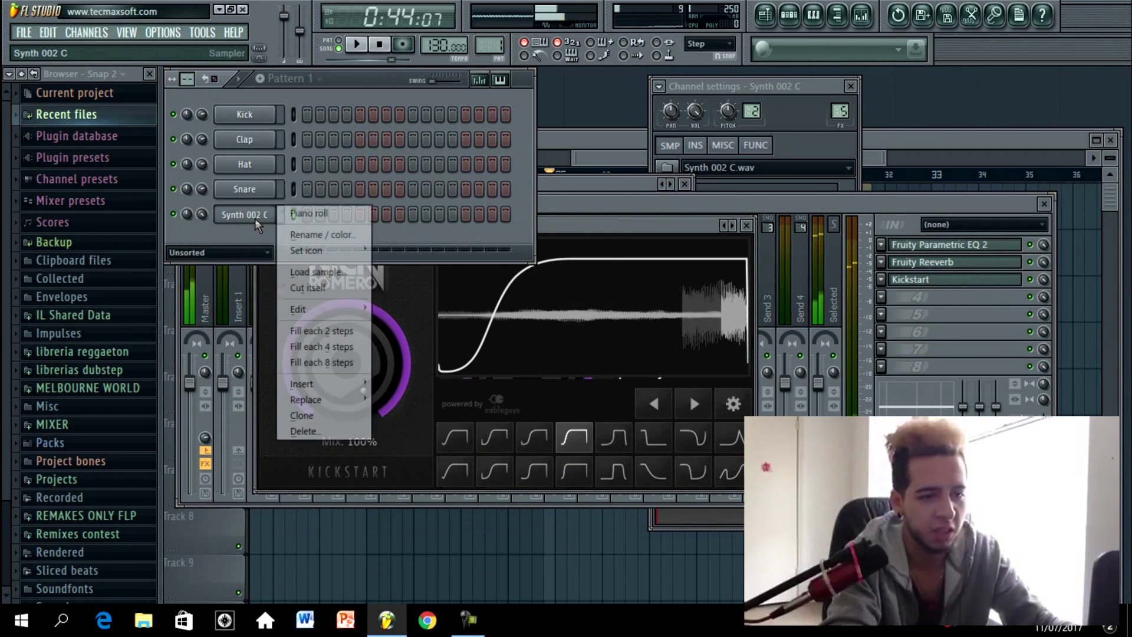
{"action": "left_click", "coordinate": [295, 218]}
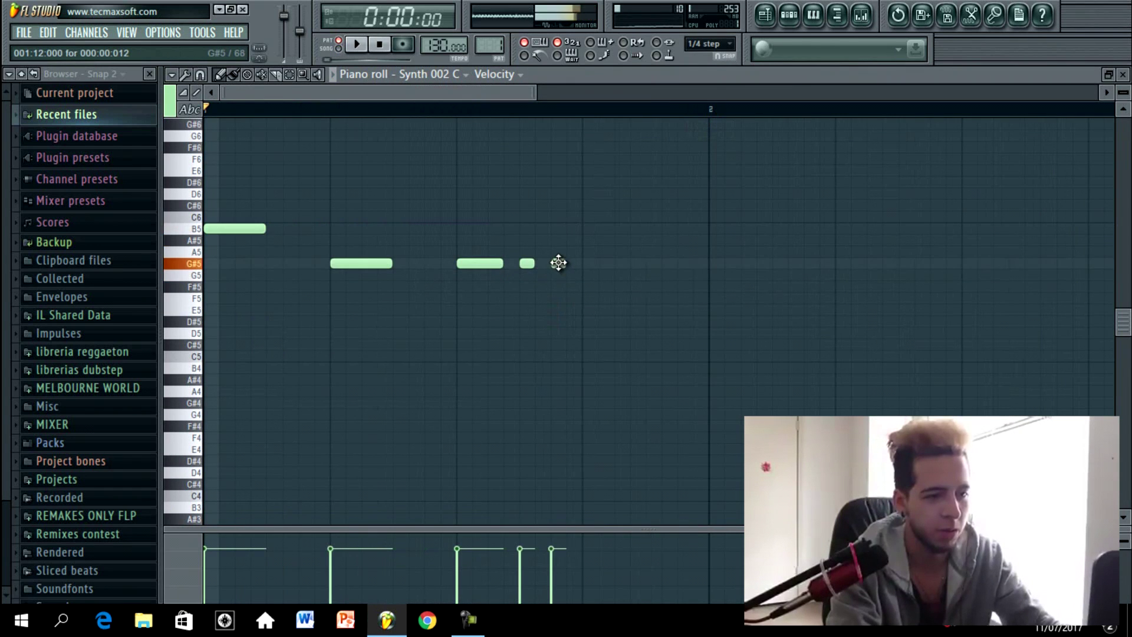
{"action": "scroll", "coordinate": [664, 201], "scroll_direction": "down", "scroll_amount": 2}
{"action": "key", "text": "space"}
{"action": "key", "text": "space"}
{"action": "key", "text": "space"}
{"action": "left_click", "coordinate": [524, 264]}
{"action": "left_click_drag", "start_coordinate": [532, 264], "coordinate": [555, 263]}
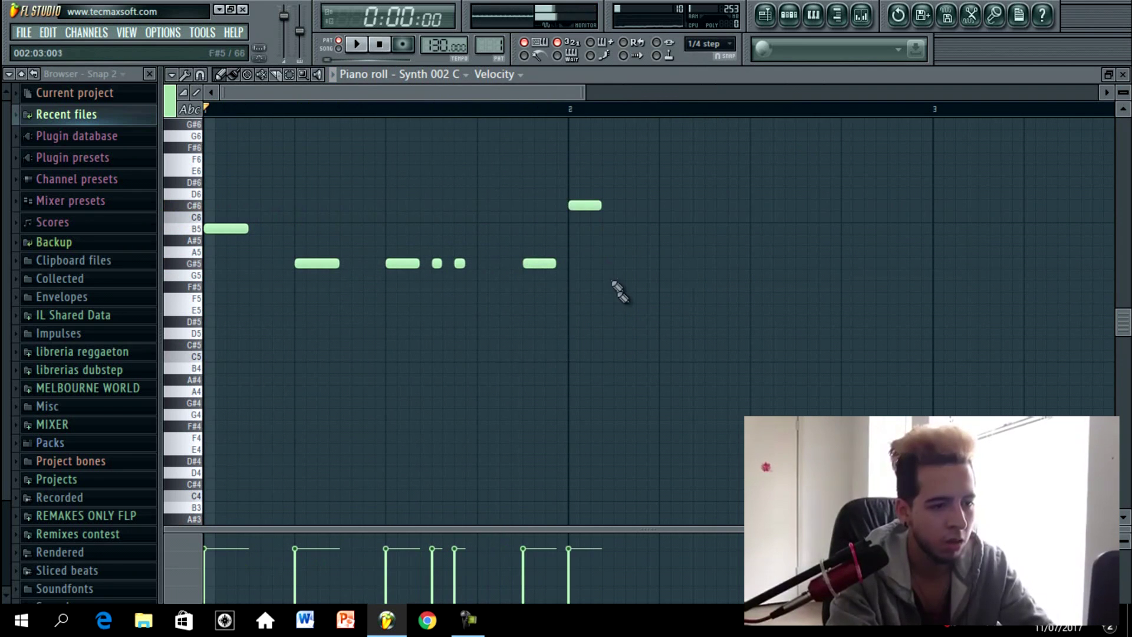
Step: Place three E5 notes in bar 2 after the C#6, shorten the last one, and check the timing by playback
{"action": "left_click_drag", "start_coordinate": [612, 336], "coordinate": [607, 313]}
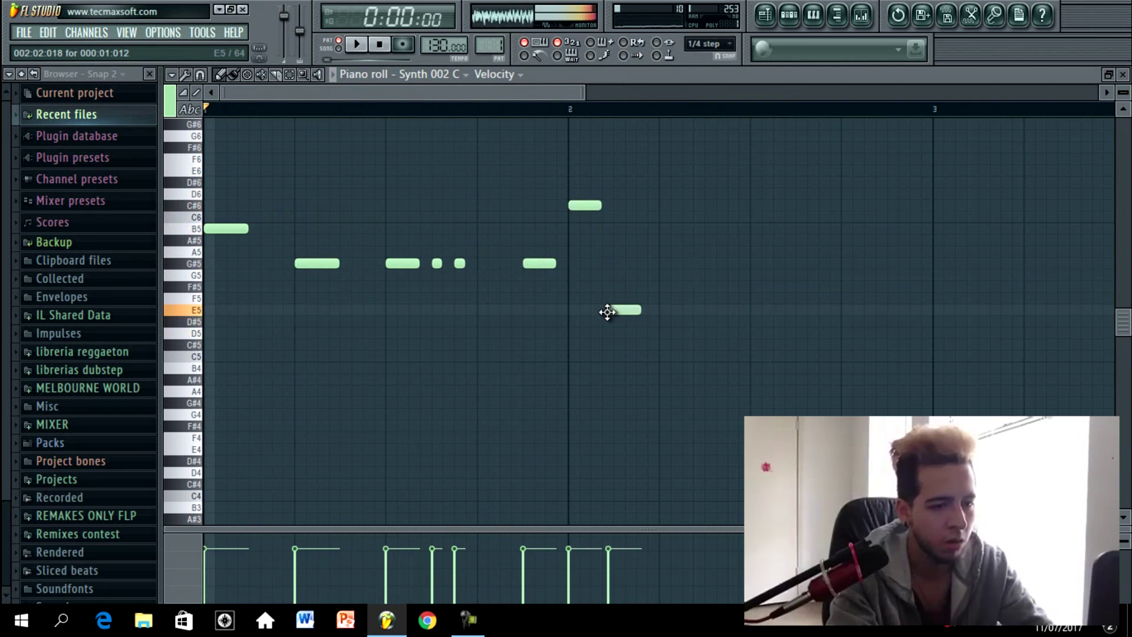
{"action": "key", "text": "space"}
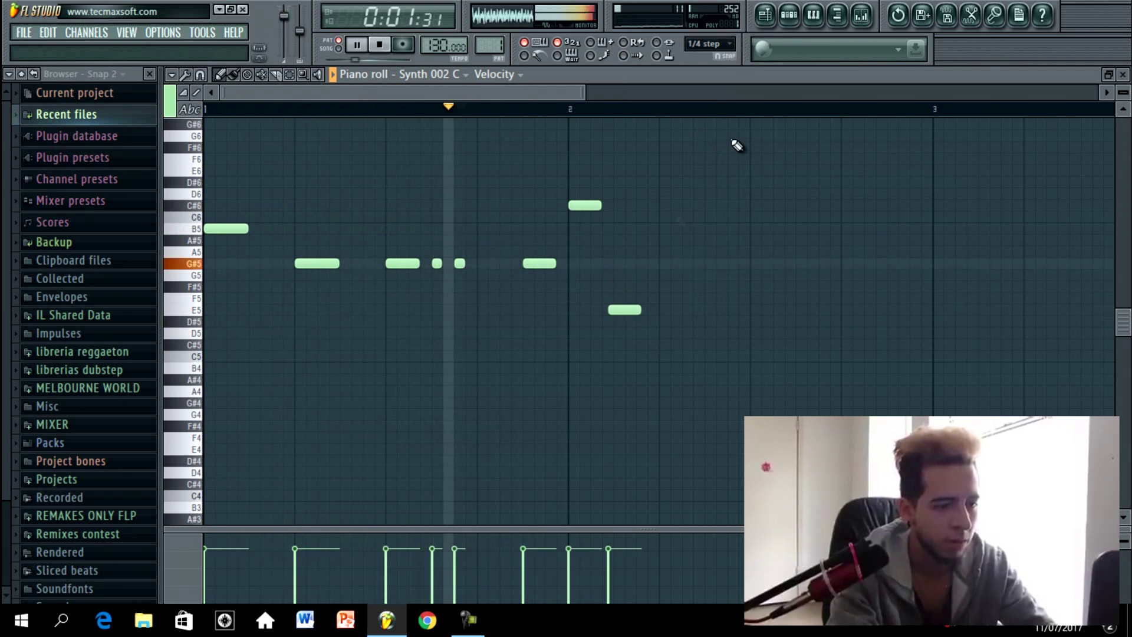
{"action": "left_click_drag", "start_coordinate": [630, 309], "coordinate": [683, 311]}
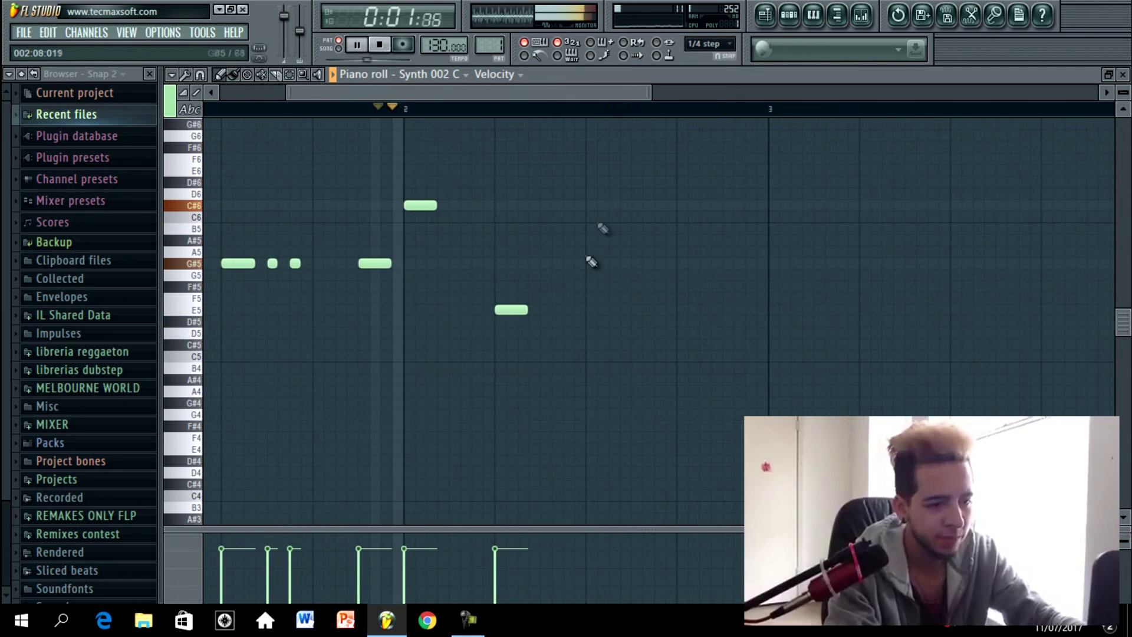
{"action": "key", "text": "space"}
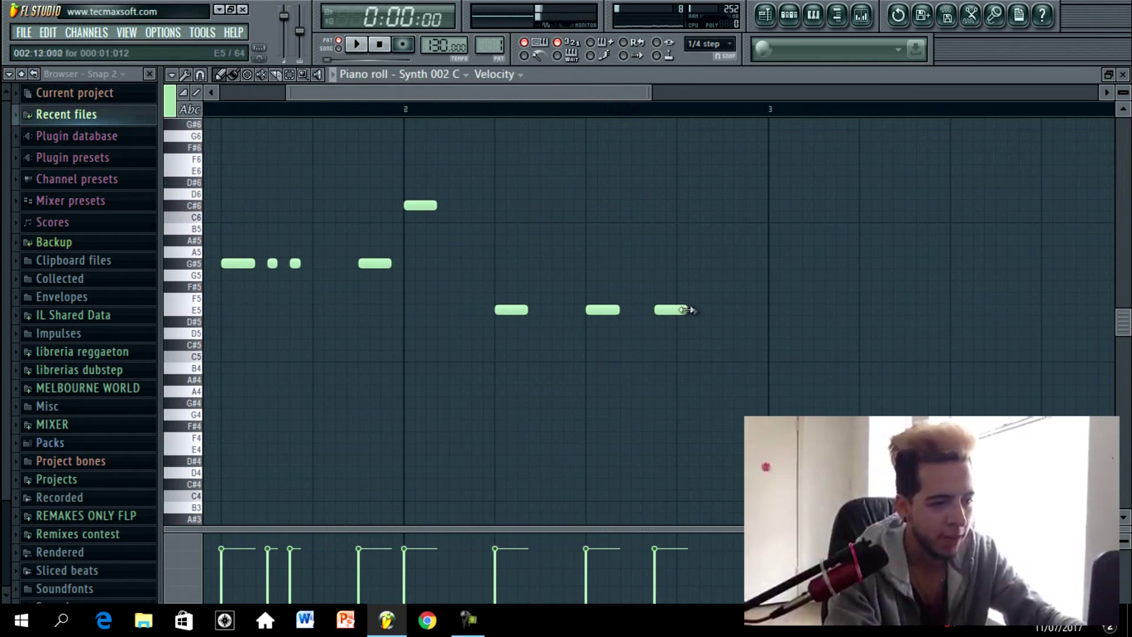
{"action": "left_click_drag", "start_coordinate": [683, 313], "coordinate": [674, 333]}
{"action": "key", "text": "space"}
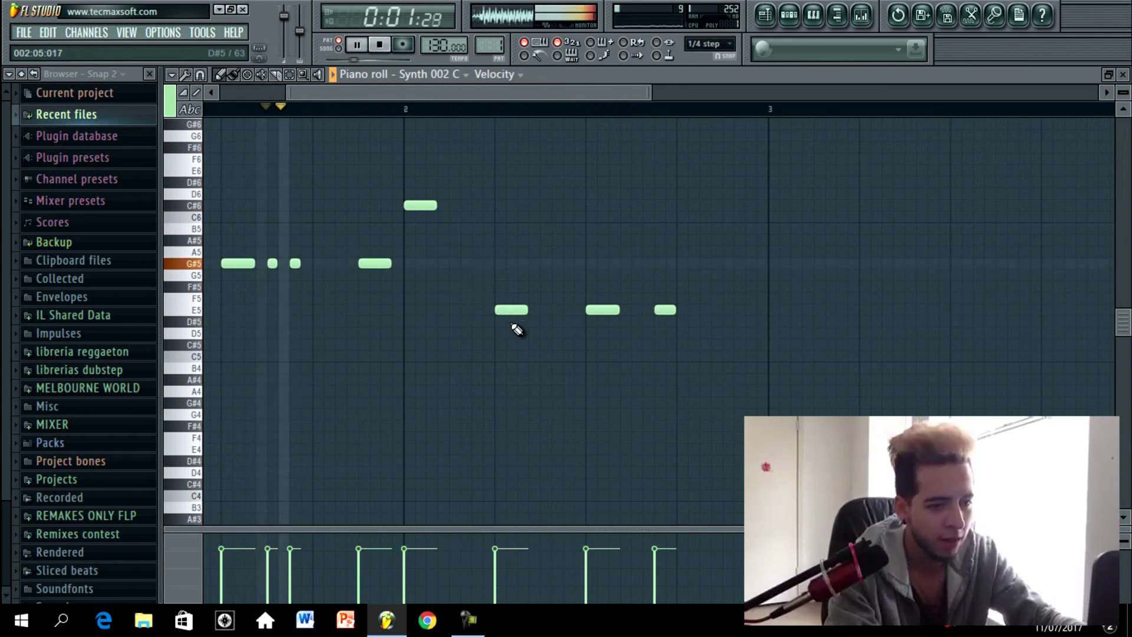
Step: Complete the melody with A#5 ending bar 2, B5, G#5, G#5, A#5, B5 in bar 3, and C#6, E5, E5 in bar 4
{"action": "left_click_drag", "start_coordinate": [425, 177], "coordinate": [465, 271]}
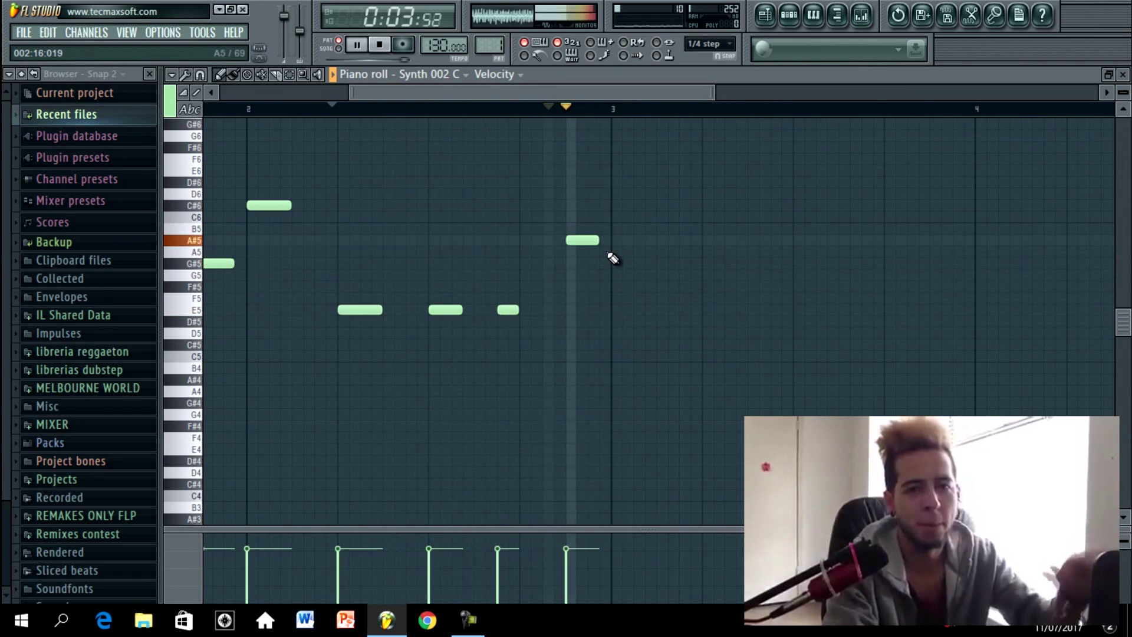
{"action": "key", "text": "space"}
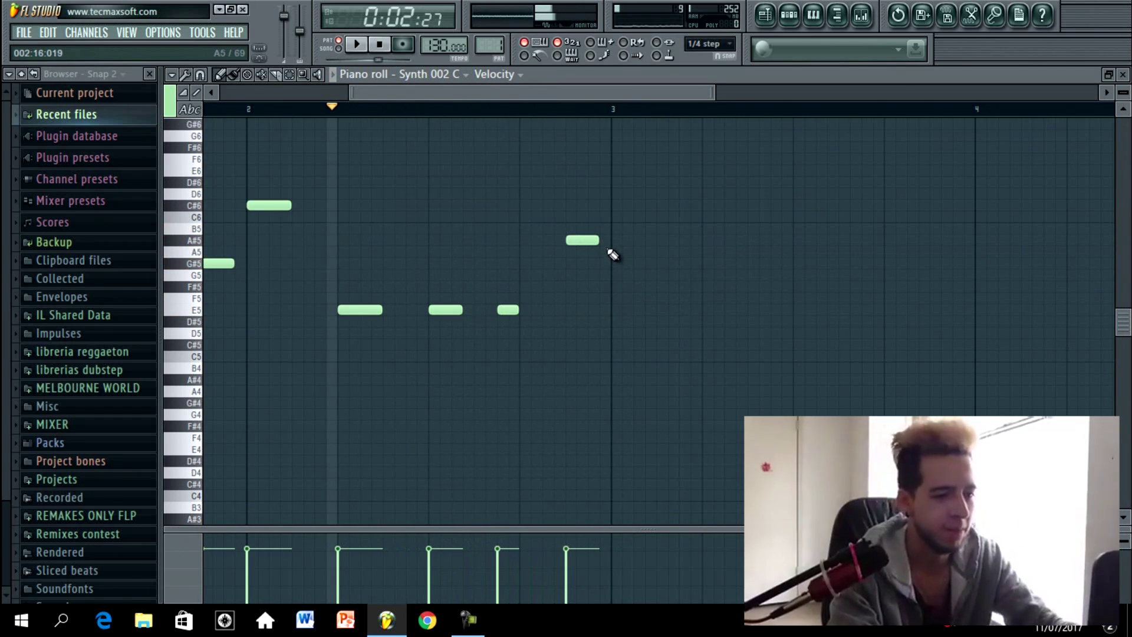
{"action": "mouse_move", "coordinate": [669, 208]}
{"action": "left_mouse_down"}
{"action": "mouse_move", "coordinate": [667, 236]}
{"action": "mouse_move", "coordinate": [658, 229]}
{"action": "left_mouse_up"}
{"action": "left_click", "coordinate": [708, 240]}
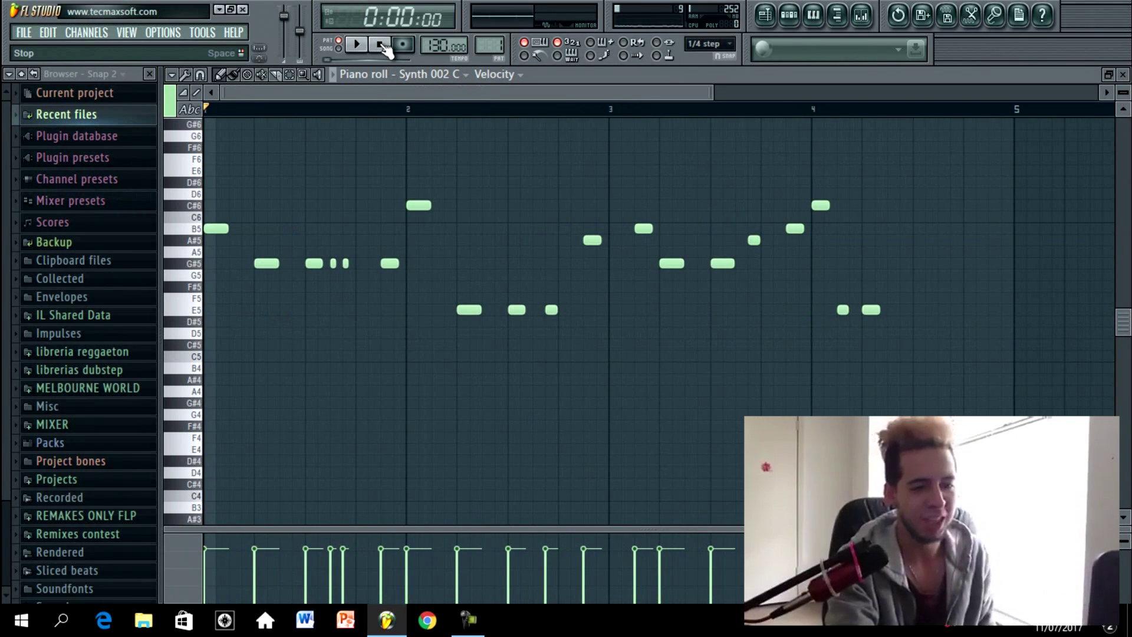
Step: Play back the finished four-bar Synth 002 C melody, stop it, and return to the channel rack and playlist
{"action": "key", "text": "space"}
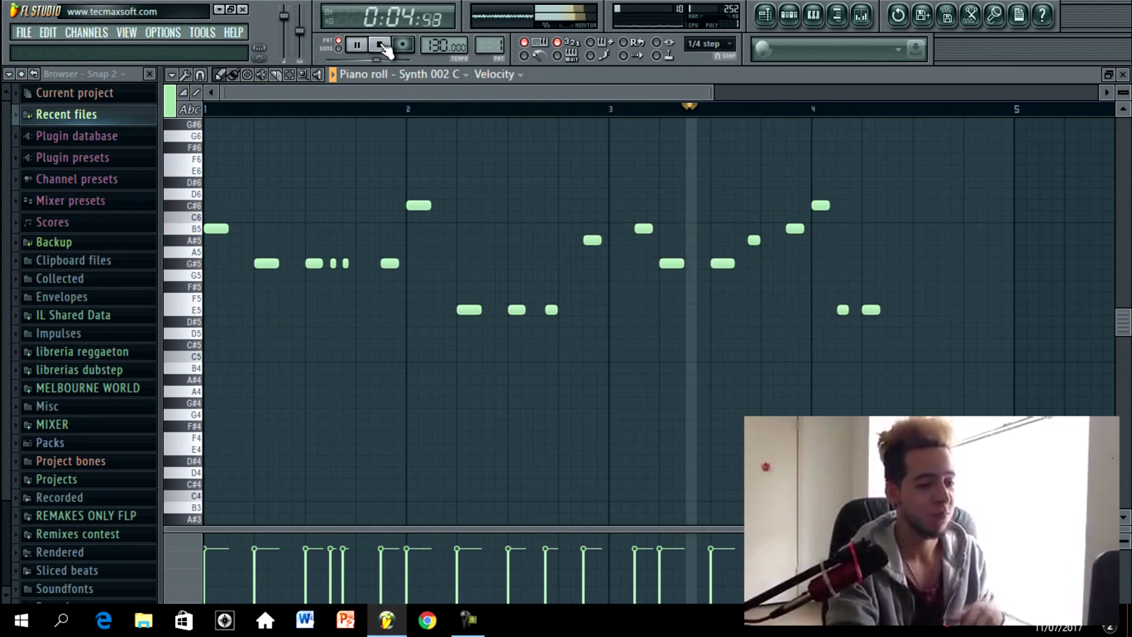
{"action": "left_click", "coordinate": [380, 45]}
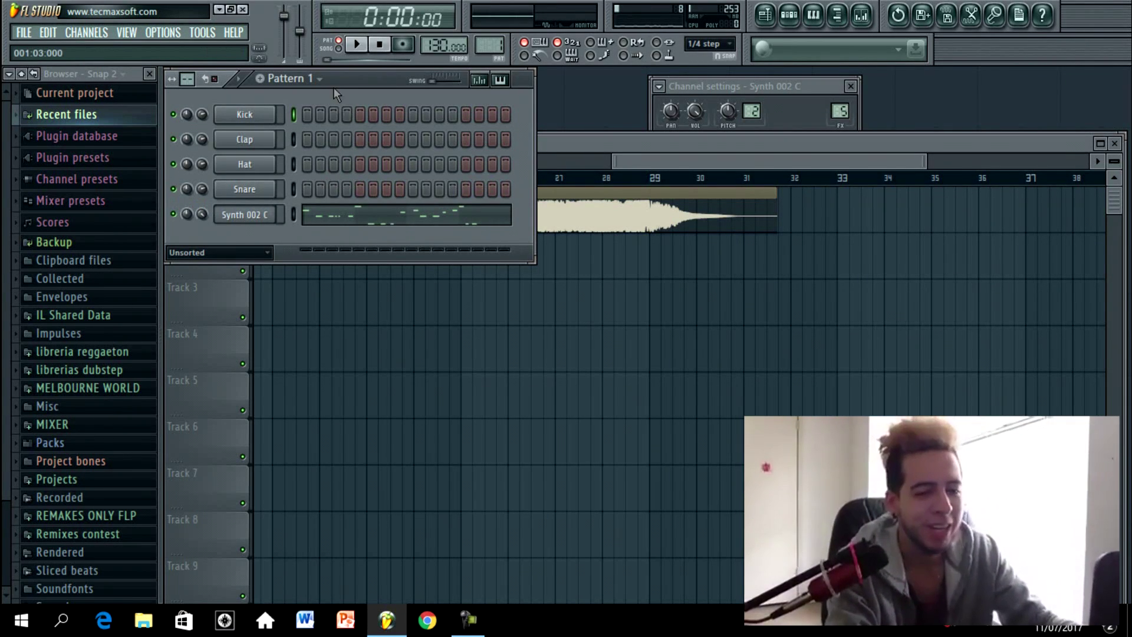
{"action": "scroll", "coordinate": [100, 379], "scroll_direction": "down", "scroll_amount": 2}
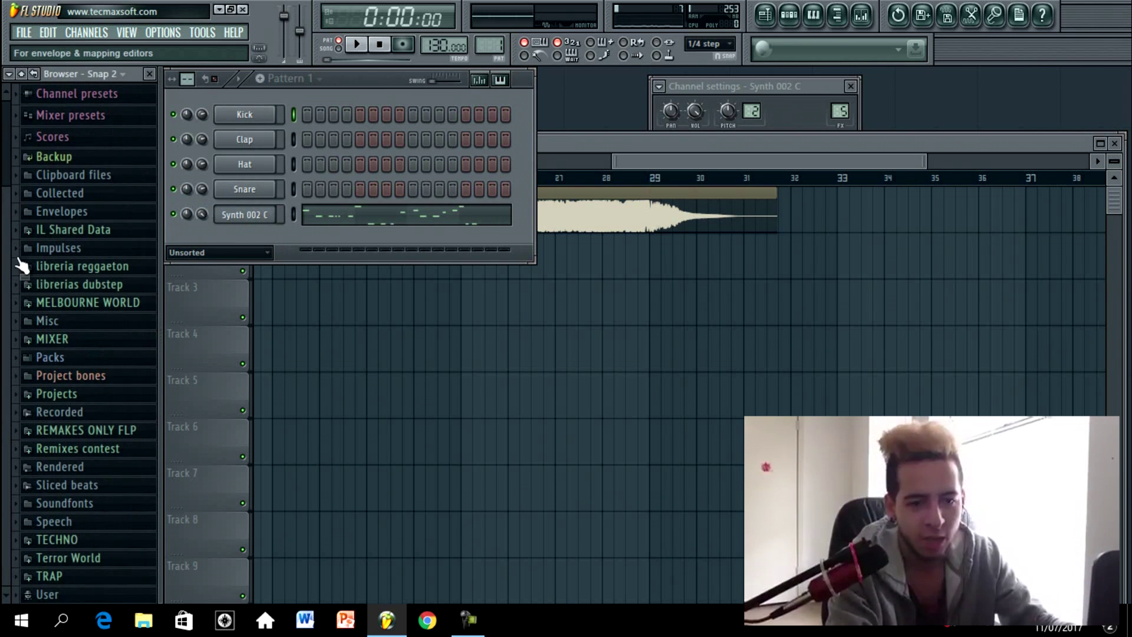
Step: Audition the Vocal Cuts samples of the B3nte Sample Pack in MELBOURNE WORLD and add Vocal Cut 3 as a new channel below Synth 002 C
{"action": "left_click", "coordinate": [59, 302]}
{"action": "scroll", "coordinate": [71, 472], "scroll_direction": "down", "scroll_amount": 2}
{"action": "left_click", "coordinate": [130, 489]}
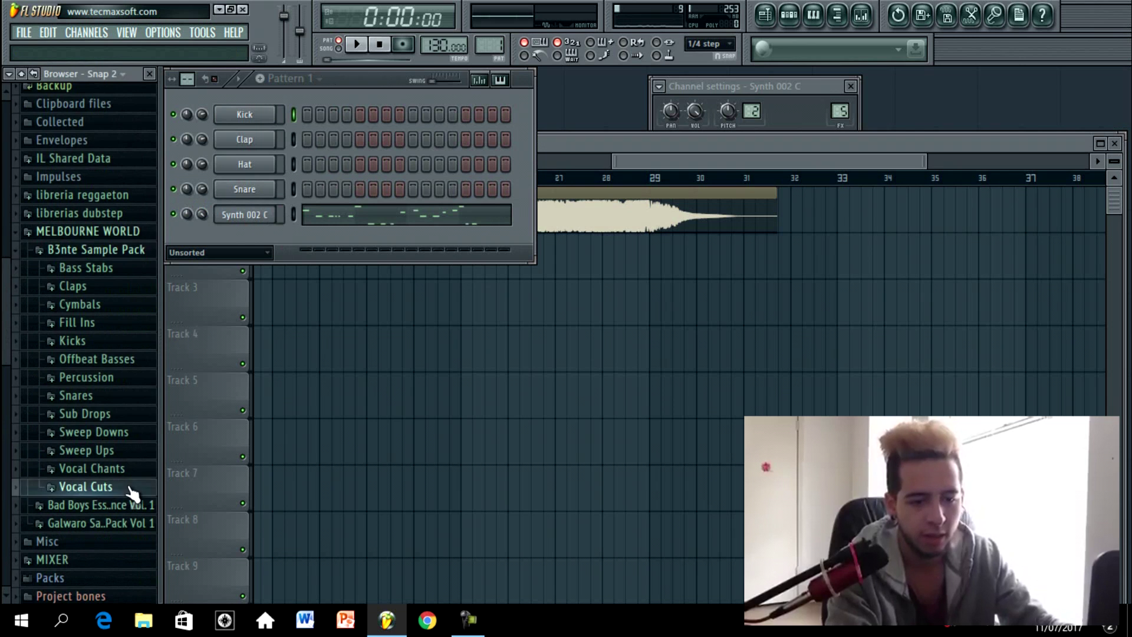
{"action": "left_click", "coordinate": [104, 528]}
{"action": "left_click", "coordinate": [104, 512]}
{"action": "left_click", "coordinate": [102, 482]}
{"action": "left_click", "coordinate": [102, 467]}
{"action": "left_click", "coordinate": [102, 483]}
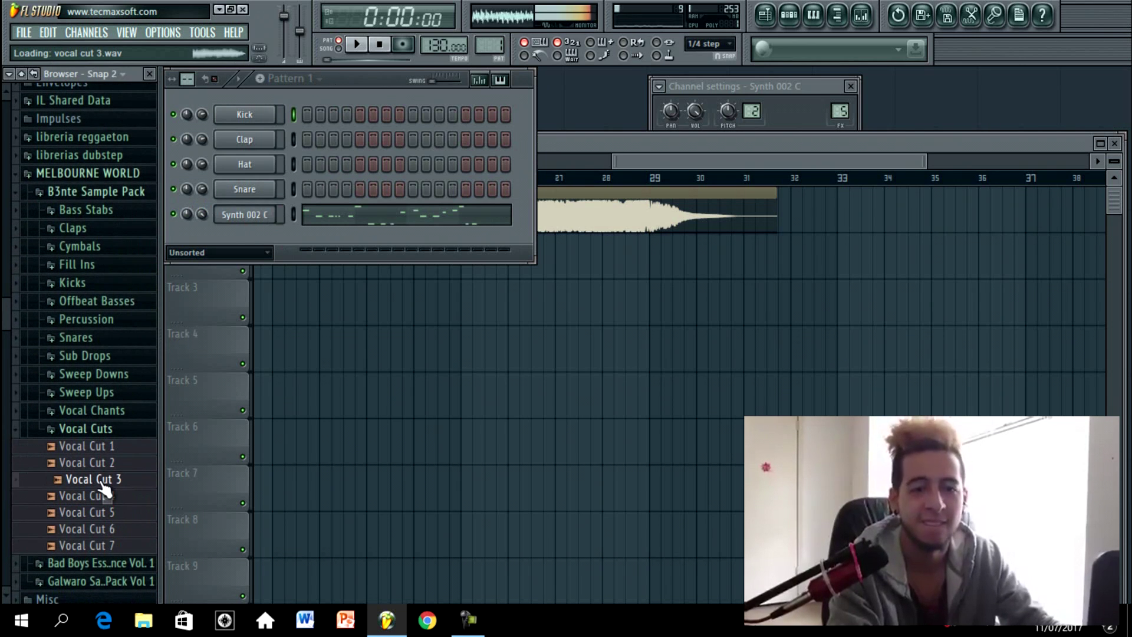
{"action": "left_click_drag", "start_coordinate": [101, 482], "coordinate": [288, 214]}
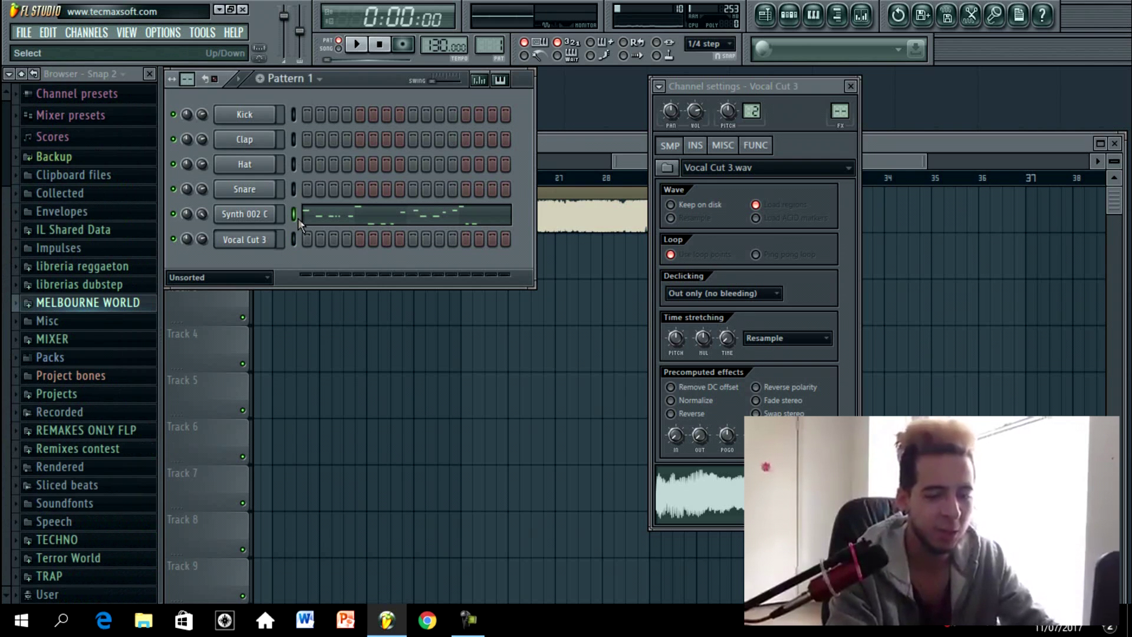
Step: Paste the synth melody into Vocal Cut 3 and balance its volume during playback, comparing with Synth 002 C muted and unmuted
{"action": "left_click", "coordinate": [293, 240]}
{"action": "key", "text": "ctrl+v"}
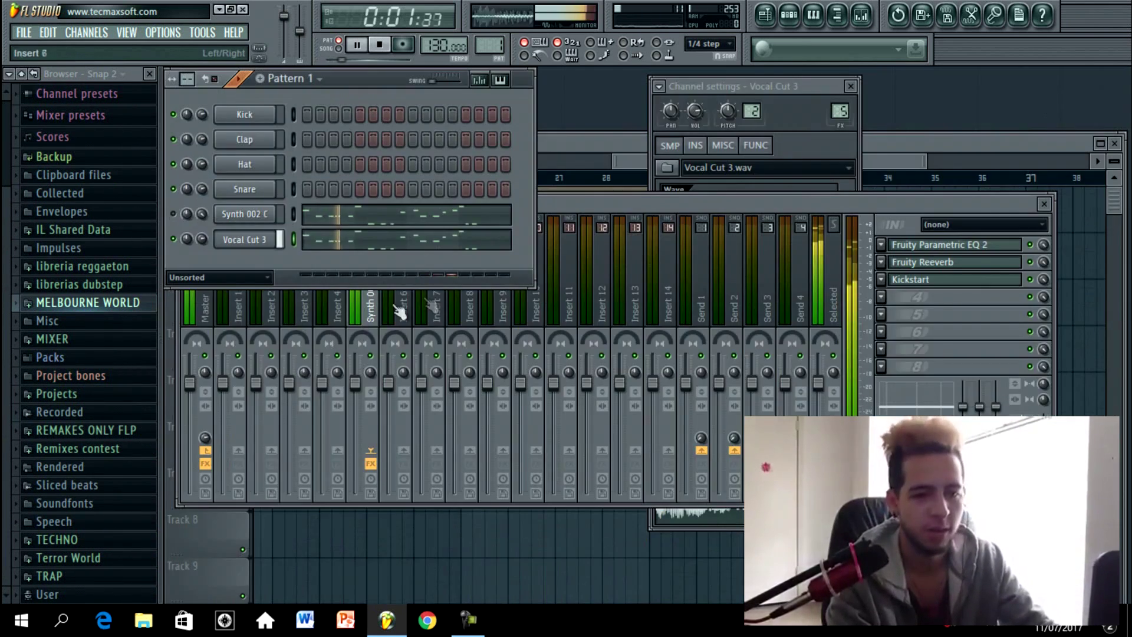
{"action": "left_click", "coordinate": [174, 214]}
{"action": "left_click", "coordinate": [173, 214]}
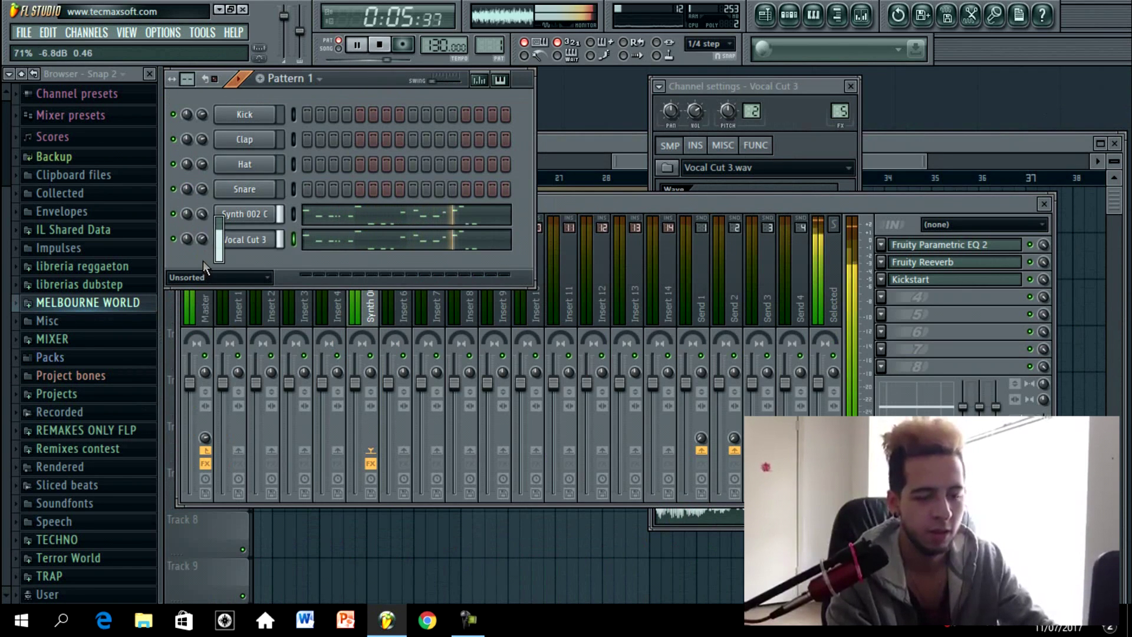
{"action": "key", "text": "space"}
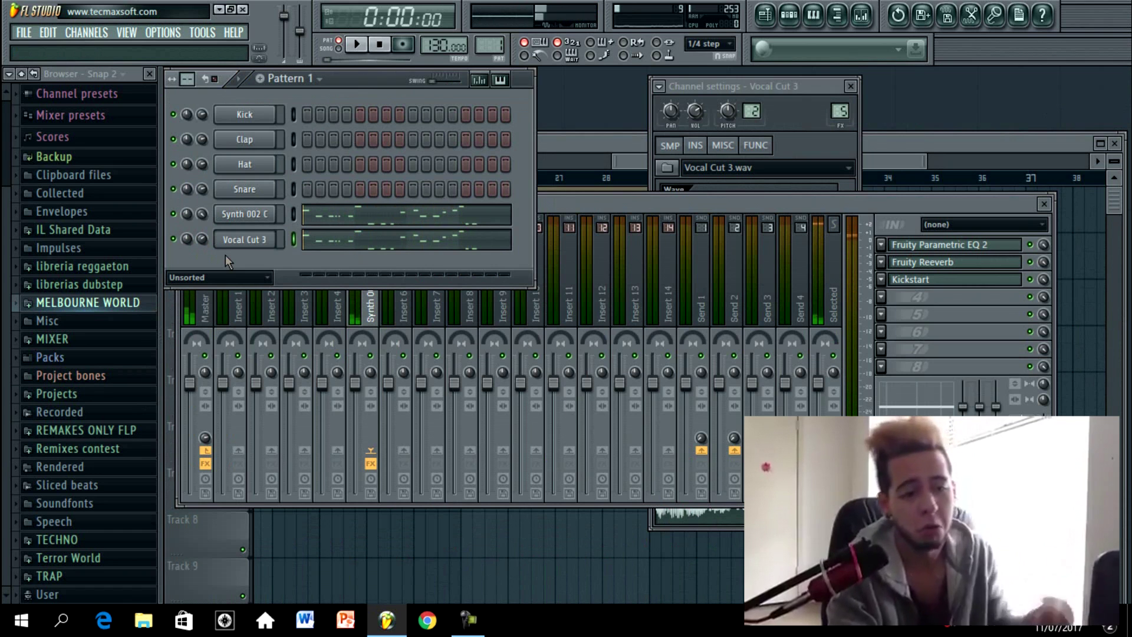
Step: Clone the Vocal Cut 3 channel and replace the copy with a Sylenth1 instrument
{"action": "left_click_drag", "start_coordinate": [629, 158], "coordinate": [624, 157]}
{"action": "left_click", "coordinate": [356, 91]}
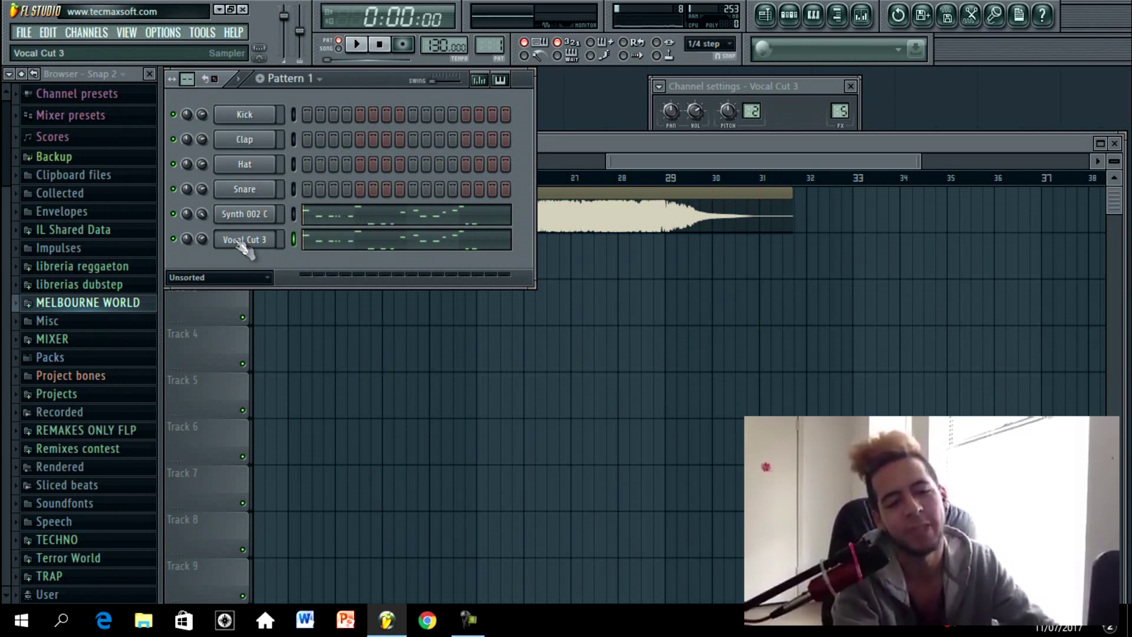
{"action": "right_click", "coordinate": [277, 260]}
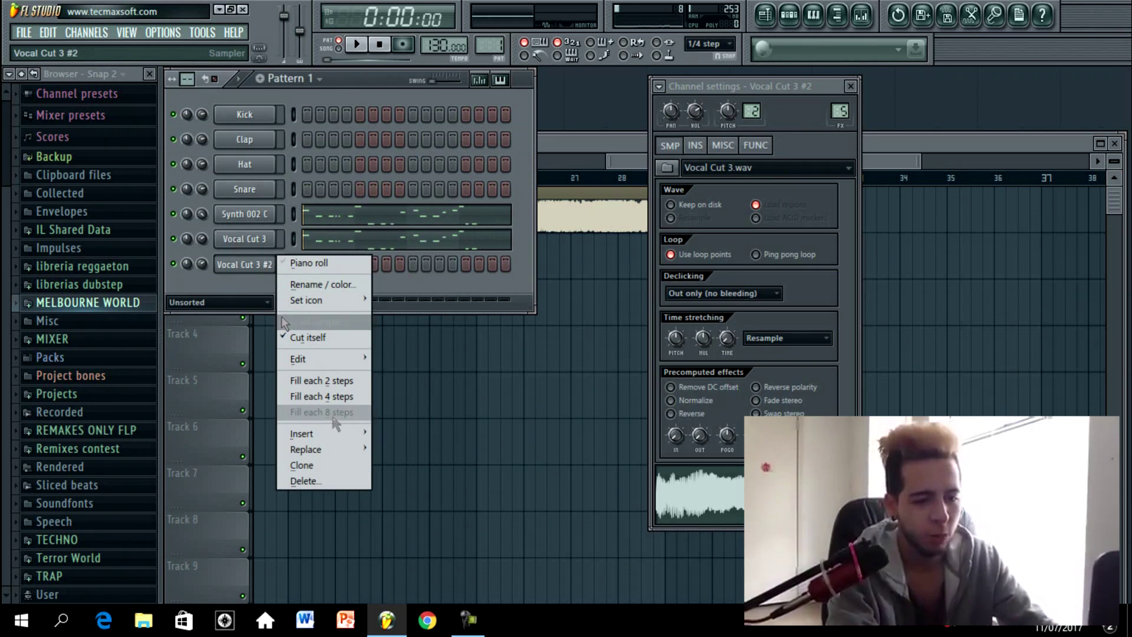
{"action": "mouse_move", "coordinate": [332, 436]}
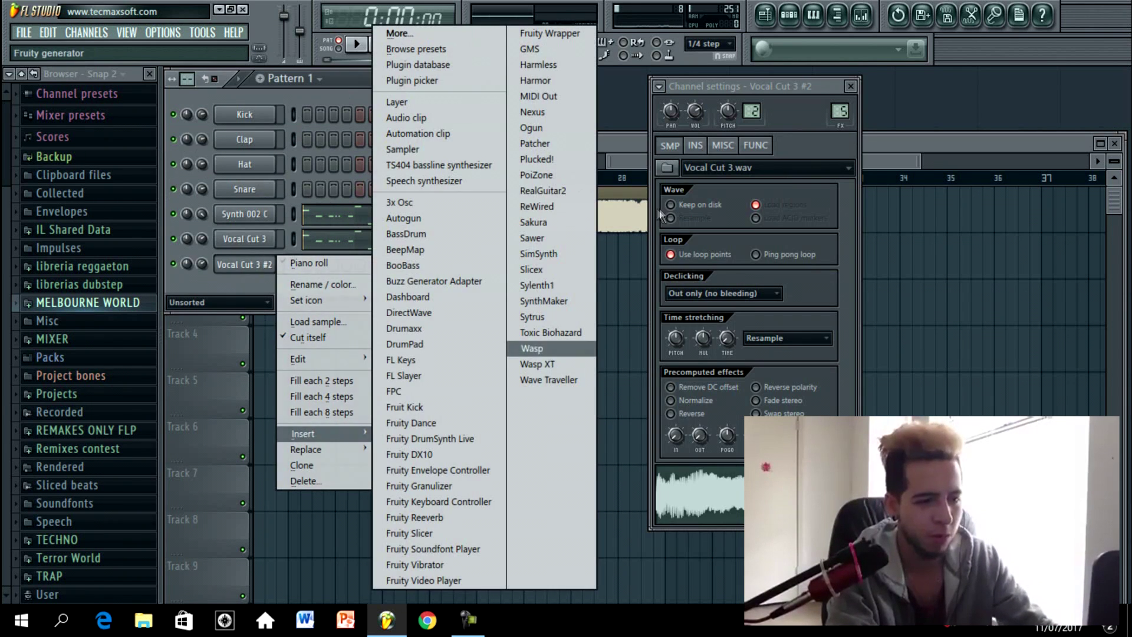
{"action": "left_click", "coordinate": [538, 286]}
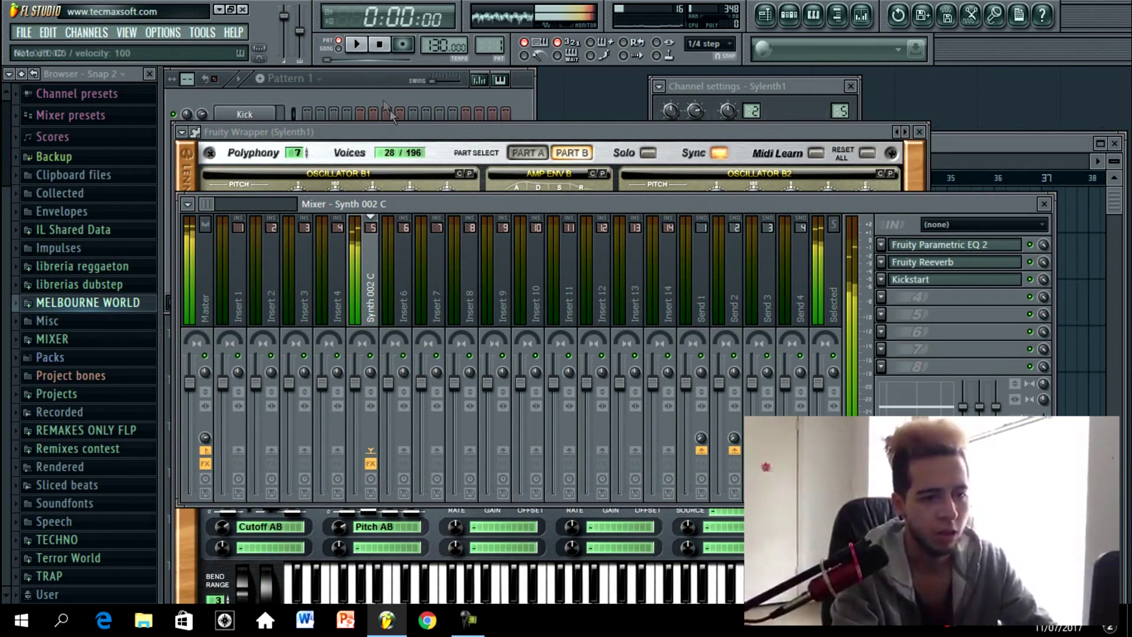
Step: Paste the melody into the Sylenth1 channel and play it back with Synth 002 C and Vocal Cut 3 muted
{"action": "left_click", "coordinate": [391, 107]}
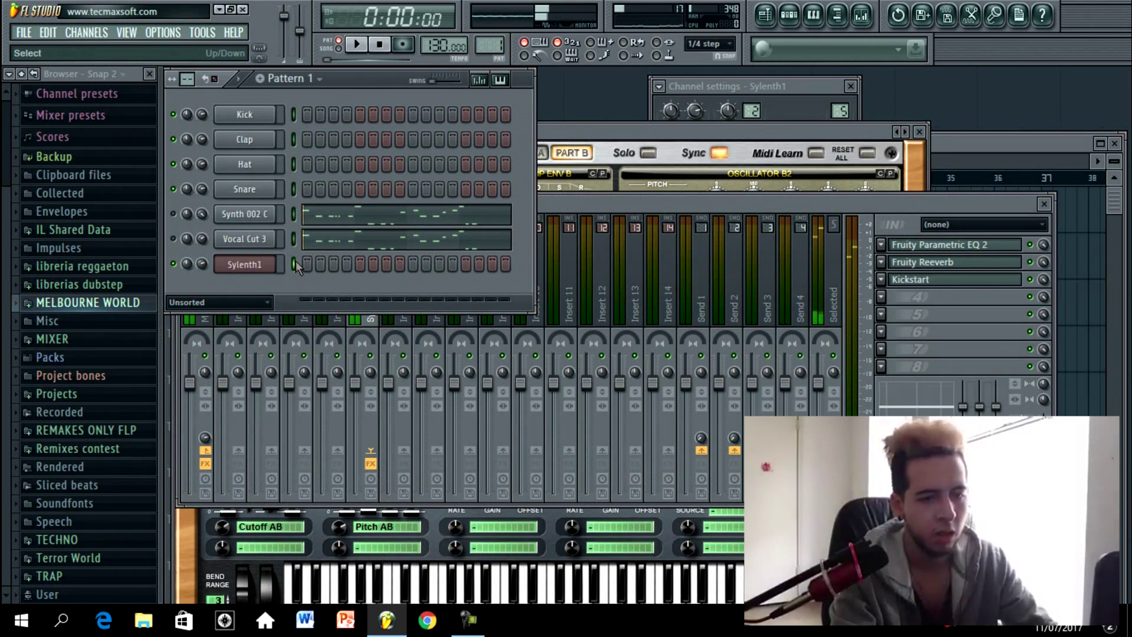
{"action": "key", "text": "ctrl+v"}
{"action": "key", "text": "space"}
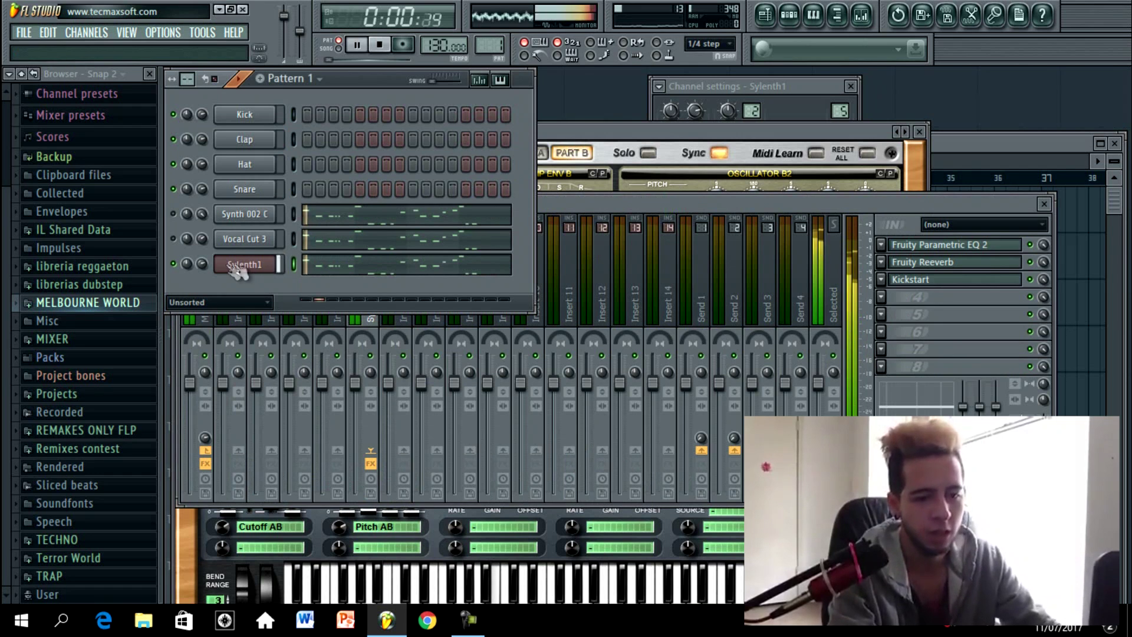
{"action": "key", "text": "space"}
Step: Transpose all Sylenth1 melody notes up one octave so the melody starts on B5, check them by playback, and close the piano roll
{"action": "left_click", "coordinate": [341, 265]}
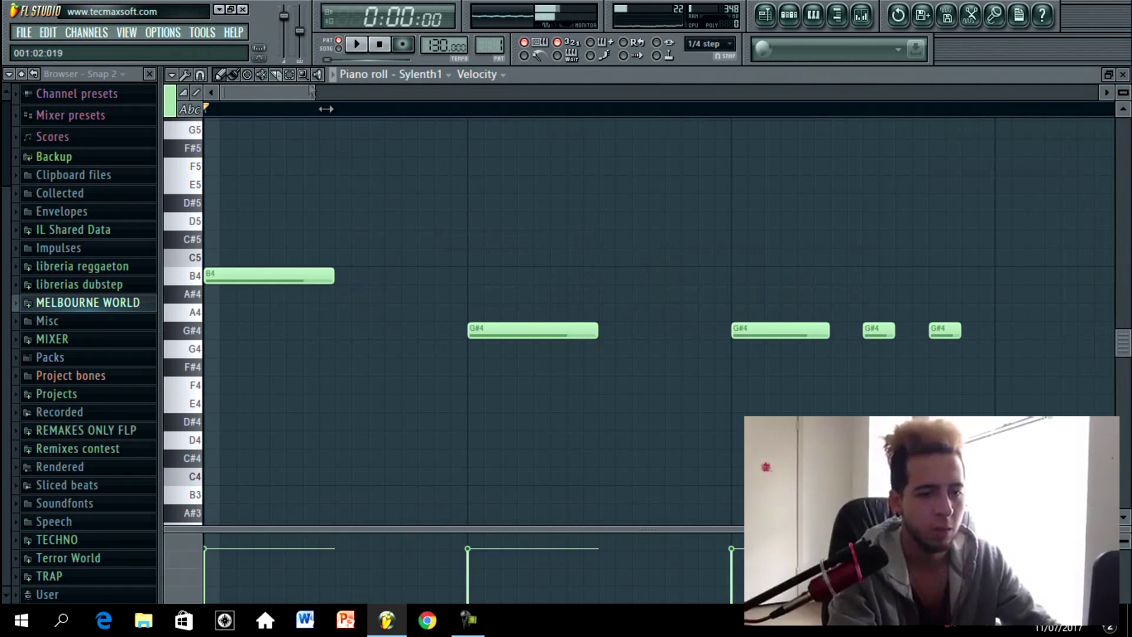
{"action": "left_click_drag", "start_coordinate": [316, 100], "coordinate": [881, 155]}
{"action": "left_click_drag", "start_coordinate": [787, 184], "coordinate": [213, 495]}
{"action": "scroll", "coordinate": [215, 341], "scroll_direction": "up", "scroll_amount": 3}
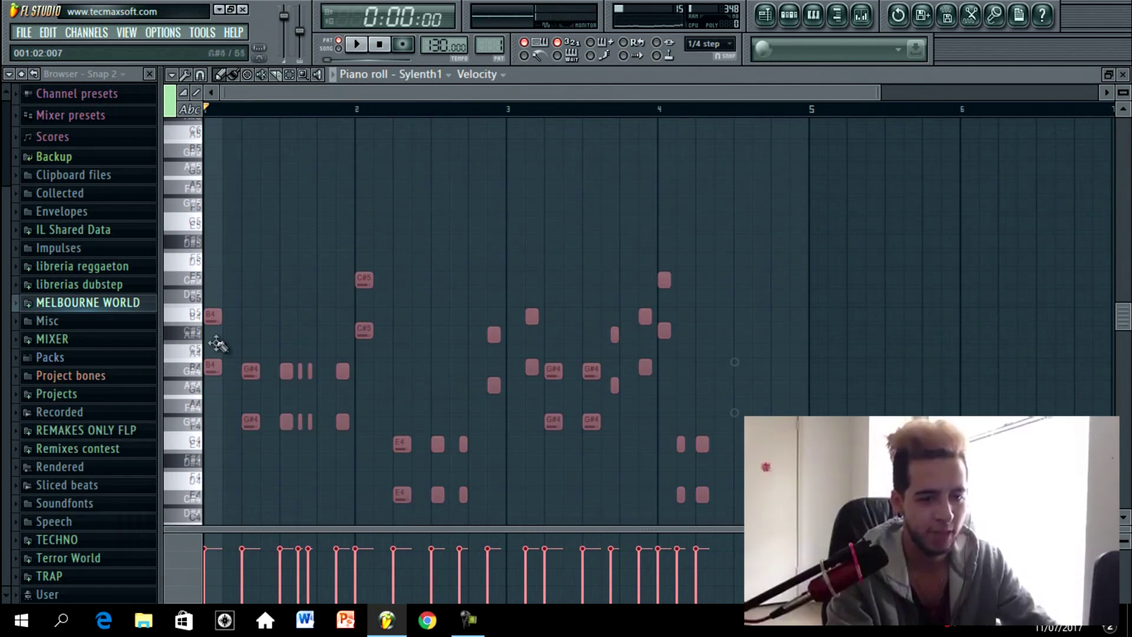
{"action": "left_click_drag", "start_coordinate": [208, 424], "coordinate": [208, 205]}
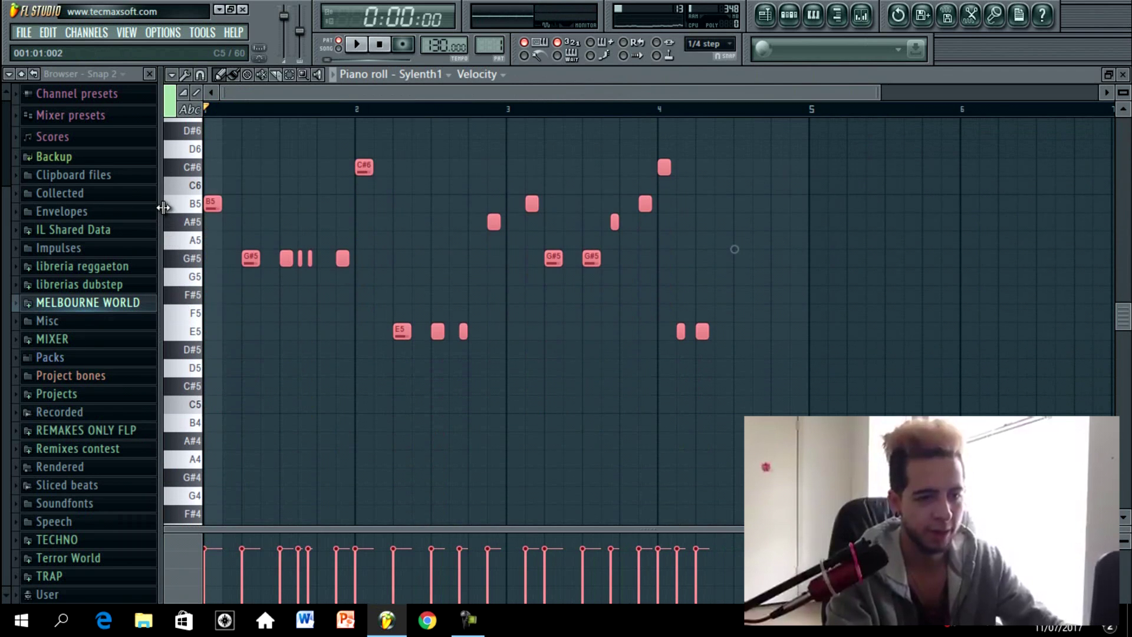
{"action": "key", "text": "space"}
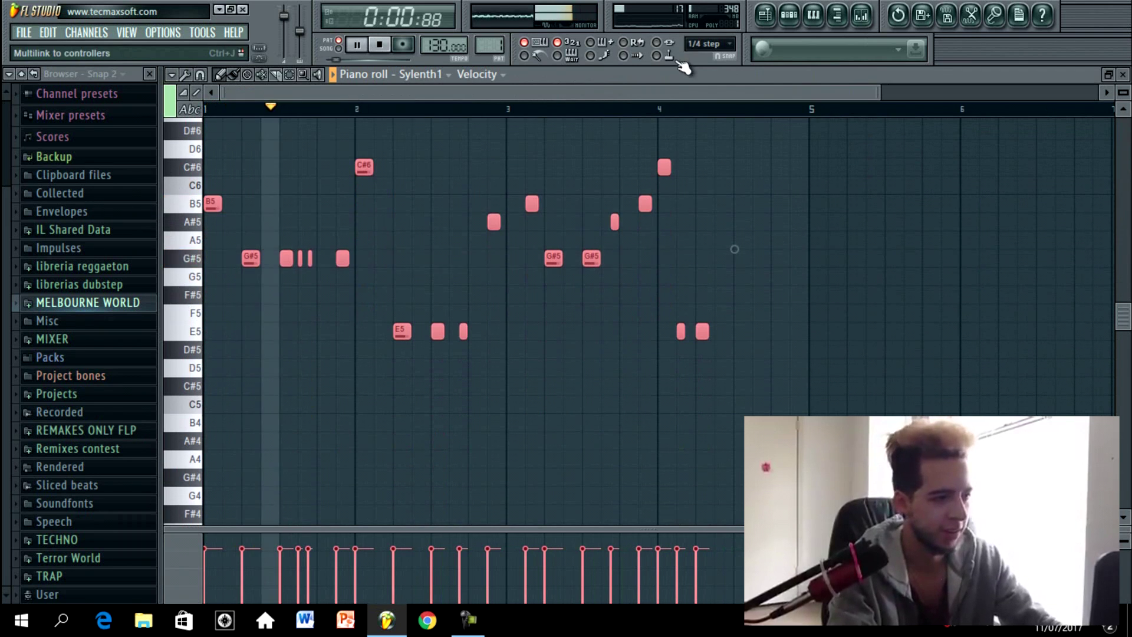
{"action": "left_click", "coordinate": [1123, 75]}
{"action": "key", "text": "space"}
Step: Turn off the reverb in Sylenth1 and lower its channel volume to about 52% while playing all three melody channels together
{"action": "left_click", "coordinate": [245, 264]}
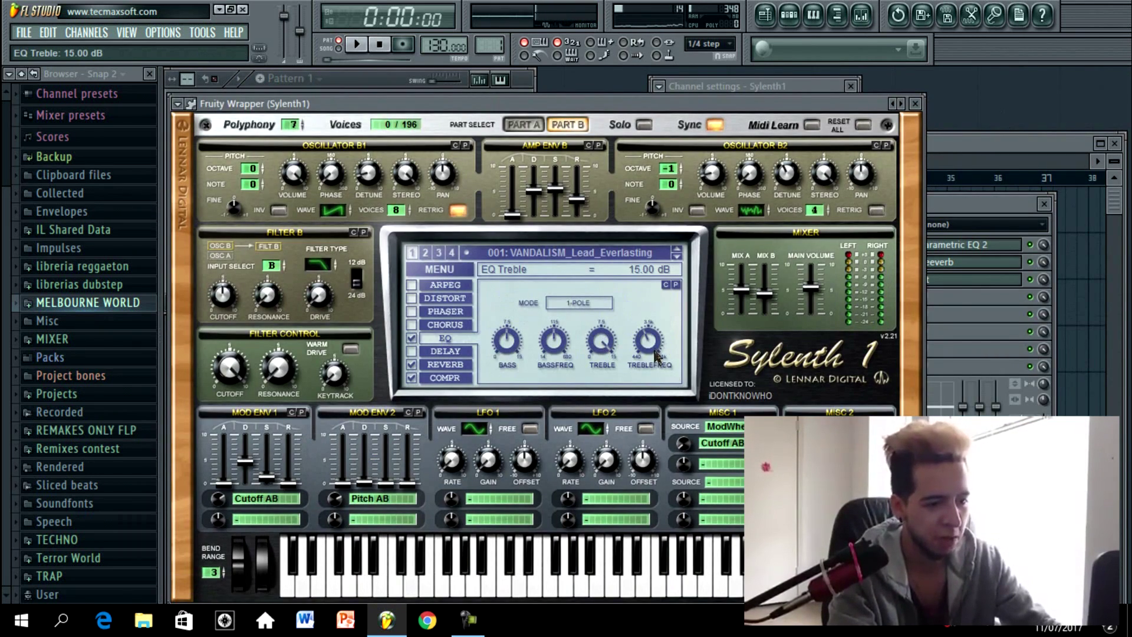
{"action": "key", "text": "space"}
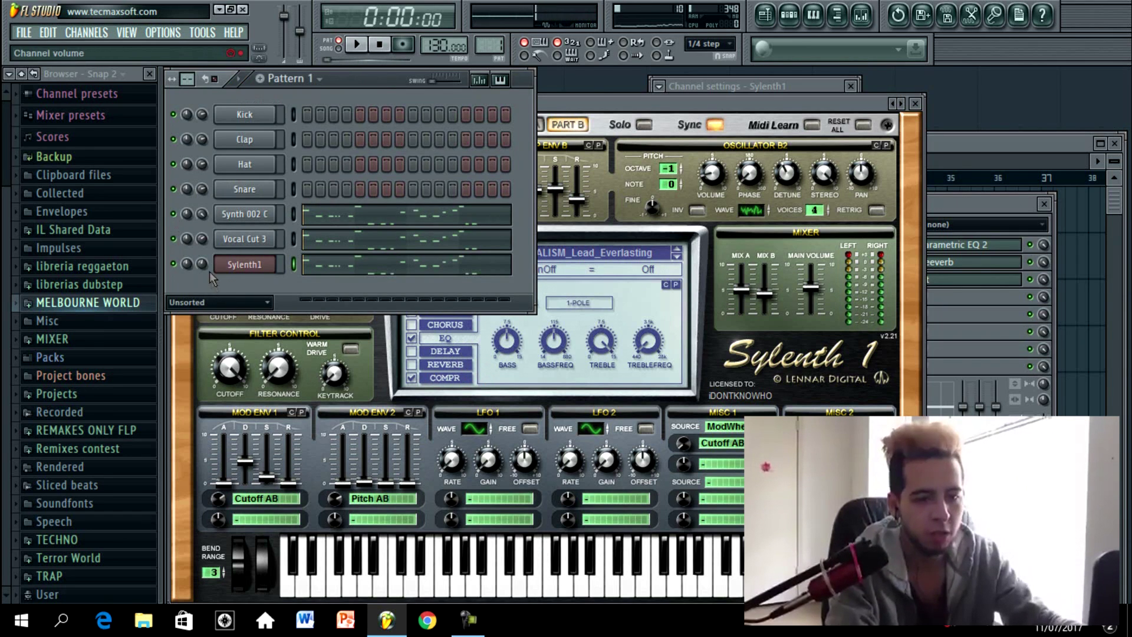
{"action": "key", "text": "space"}
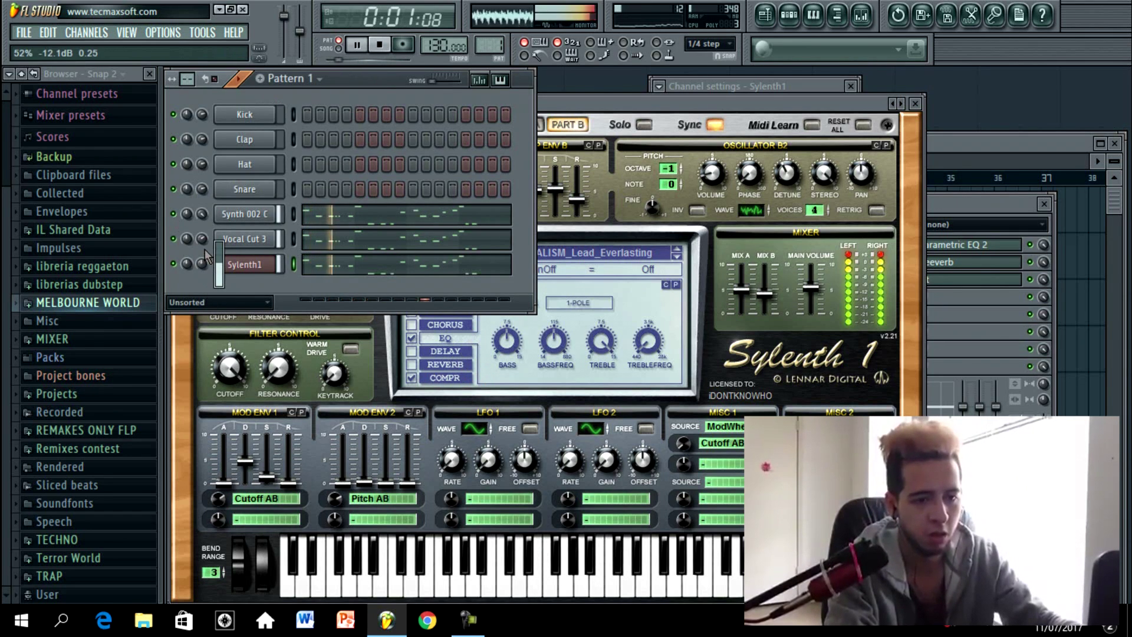
{"action": "left_click", "coordinate": [272, 264]}
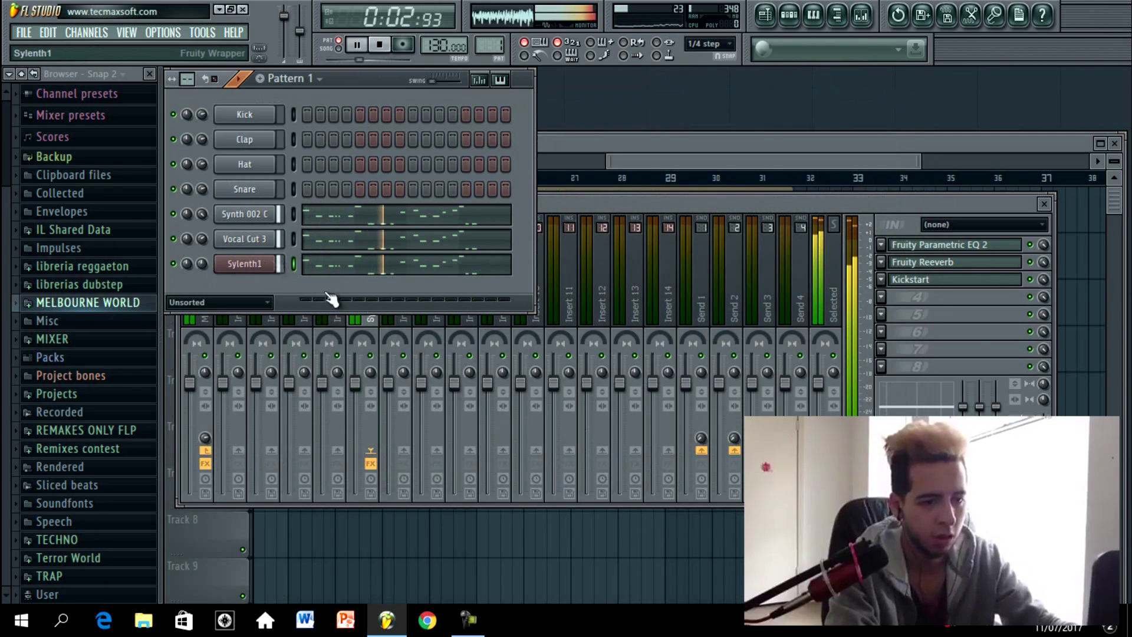
{"action": "left_click", "coordinate": [273, 264]}
Step: With Pattern 2 selected, load VDE3 128 BPM Pantheon Kick Root F_2 from librerias dubstep into the Kick channel
{"action": "left_click_drag", "start_coordinate": [648, 343], "coordinate": [573, 358]}
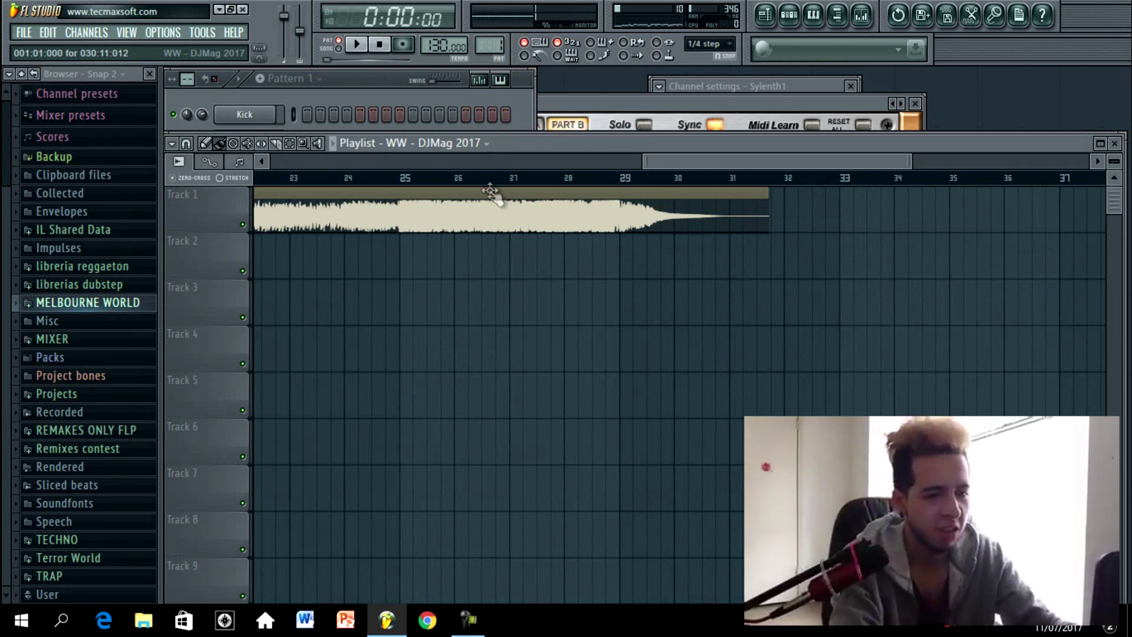
{"action": "scroll", "coordinate": [872, 181], "scroll_direction": "up", "scroll_amount": 2}
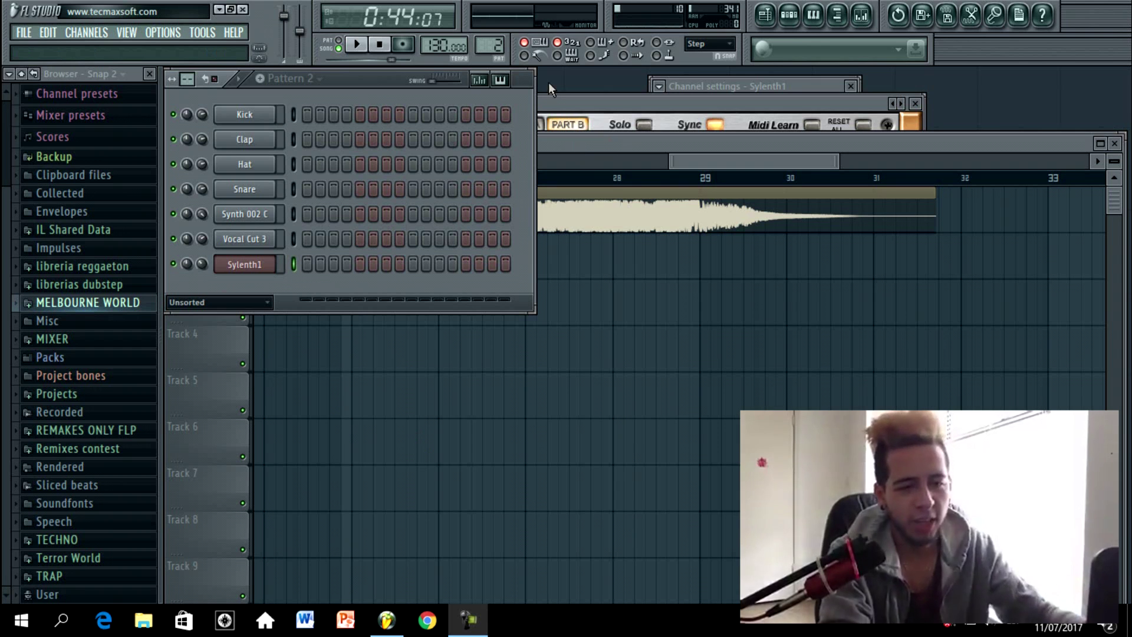
{"action": "left_click", "coordinate": [96, 288]}
{"action": "left_click", "coordinate": [116, 216]}
{"action": "left_click", "coordinate": [117, 215]}
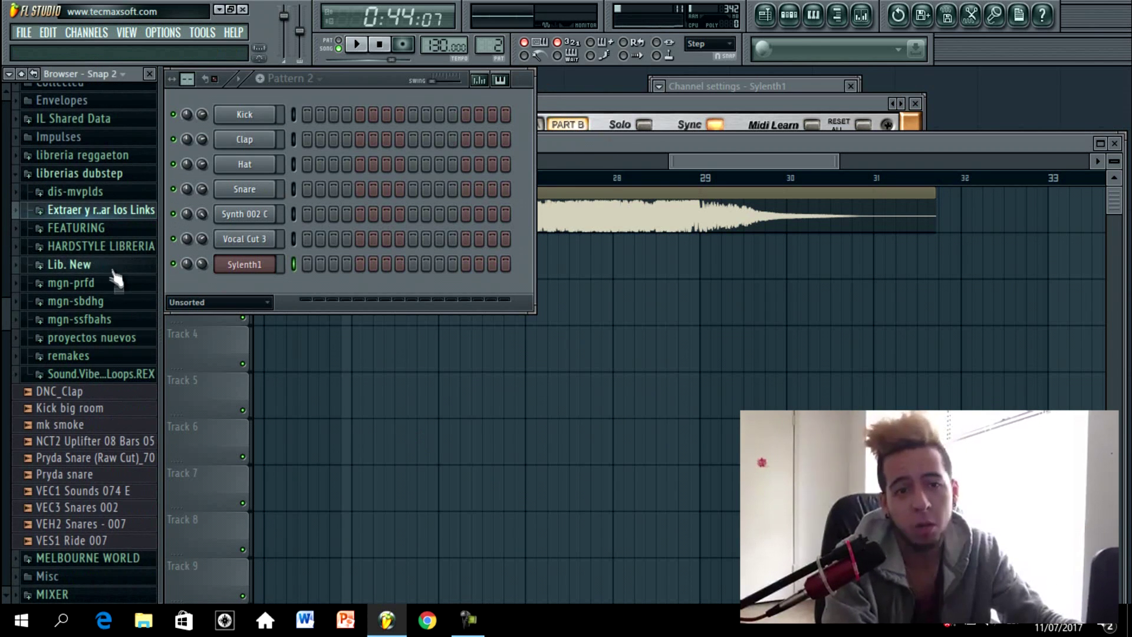
{"action": "left_click", "coordinate": [113, 248]}
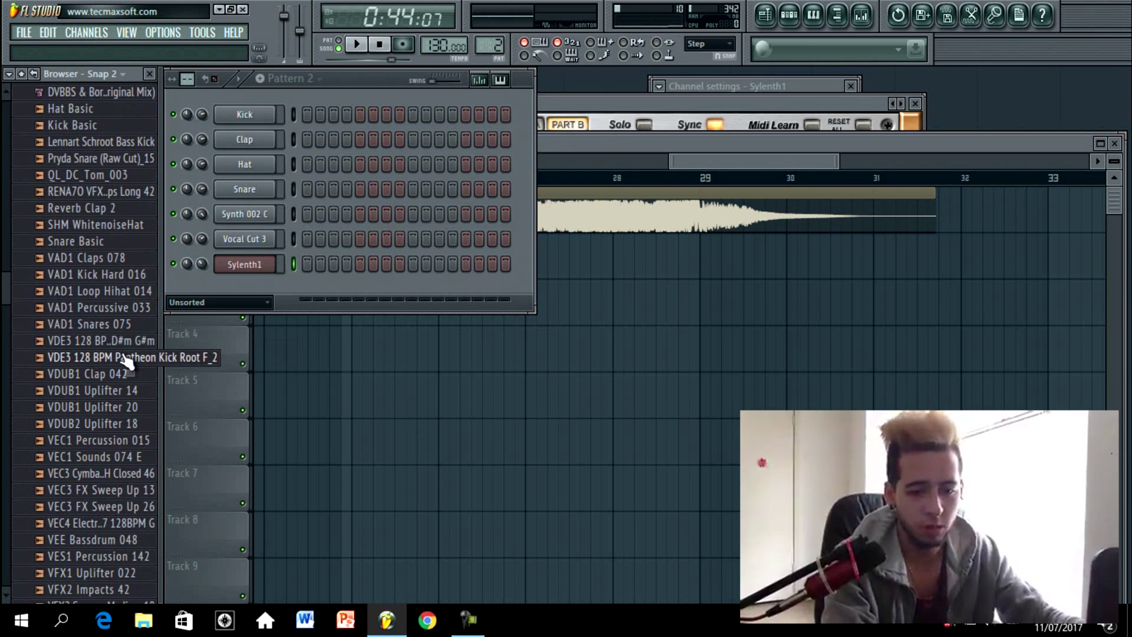
{"action": "left_click", "coordinate": [126, 360]}
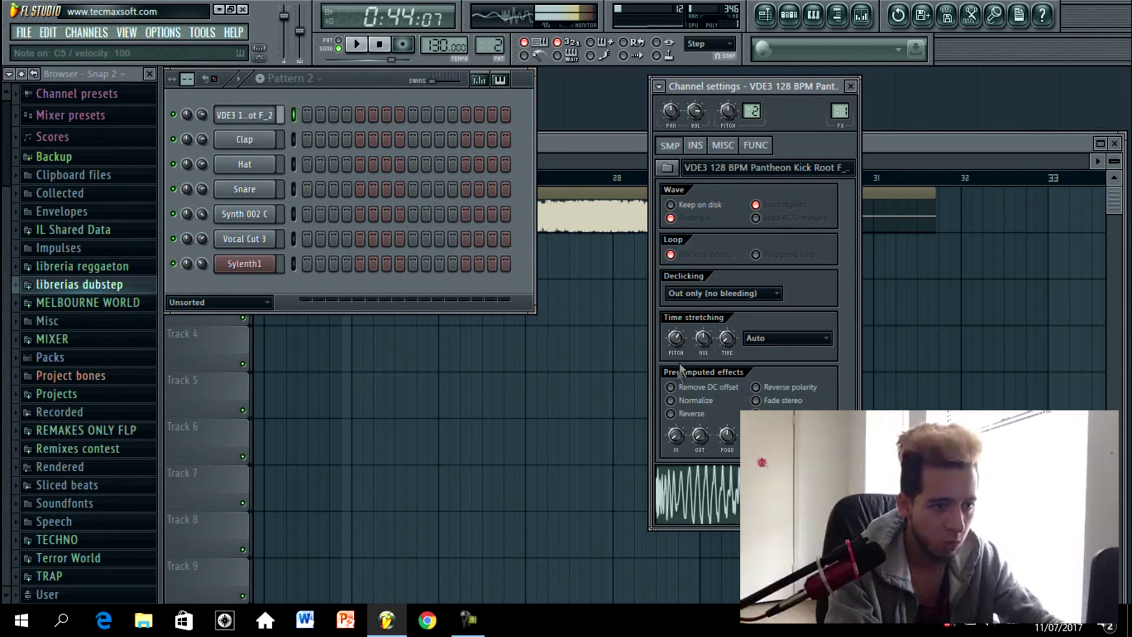
Step: Raise the kick sample's time-stretching pitch, clone the kick channel, mute the original, and open the clone's settings
{"action": "left_click_drag", "start_coordinate": [678, 343], "coordinate": [678, 331]}
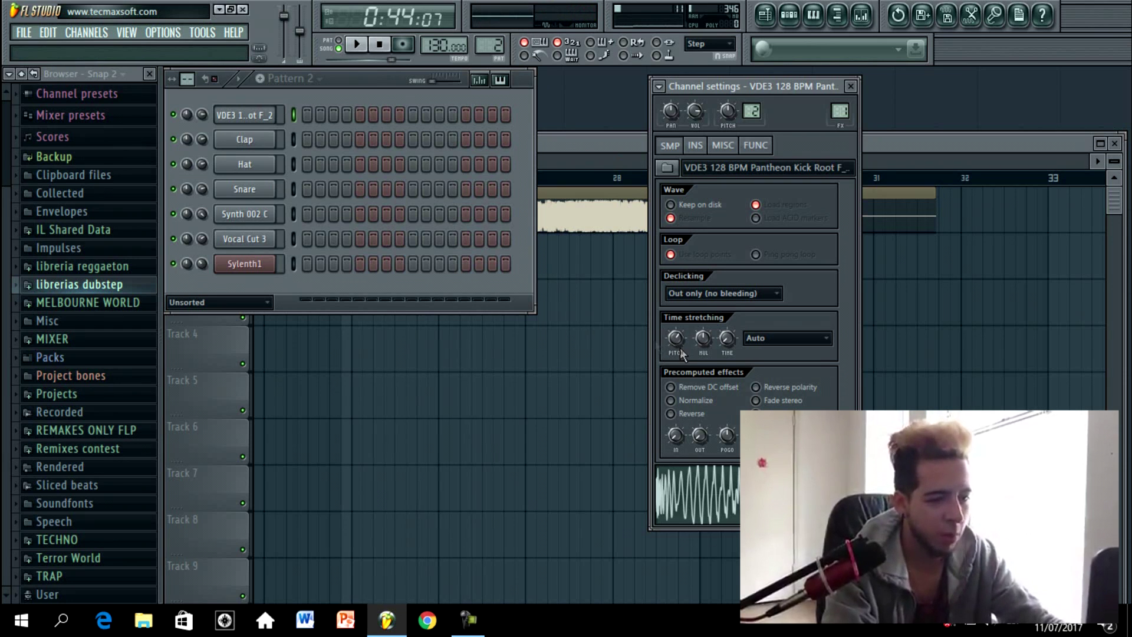
{"action": "key", "text": "alt+c"}
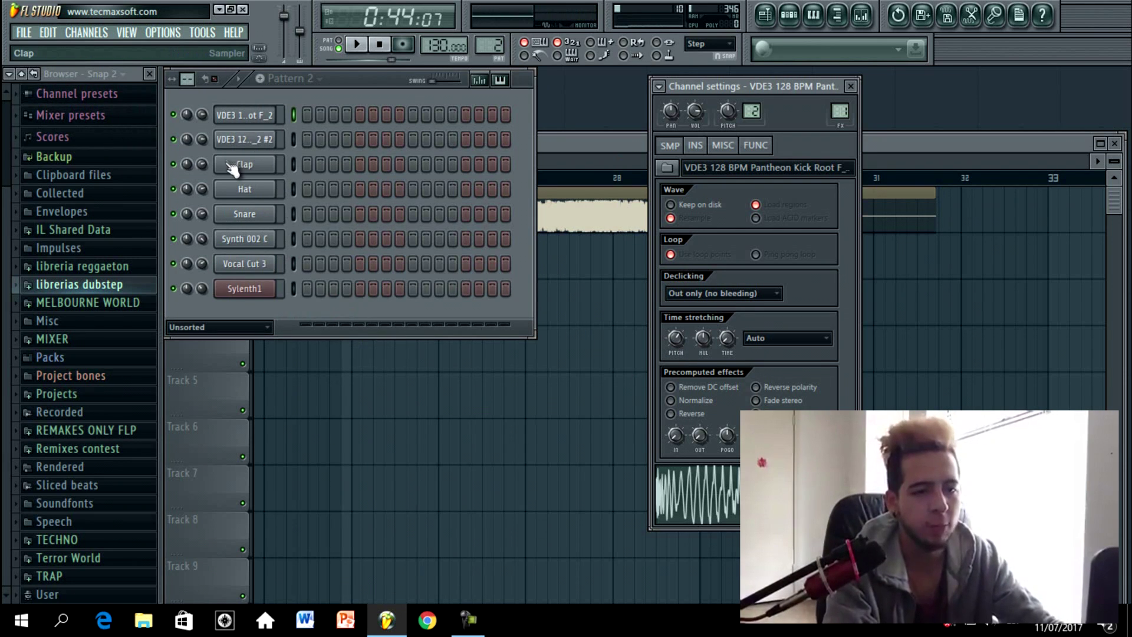
{"action": "left_click", "coordinate": [173, 114]}
{"action": "left_click", "coordinate": [255, 142]}
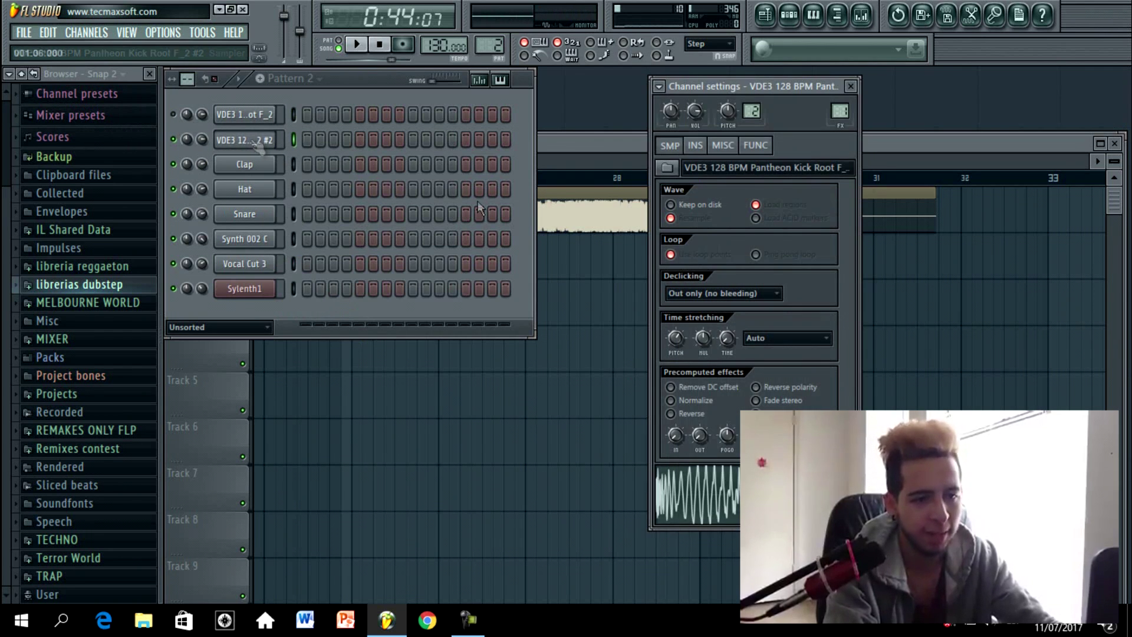
Step: Reset the cloned kick's time-stretching pitch, shorten its tail with a long fade-out, and audition it
{"action": "left_click", "coordinate": [687, 351]}
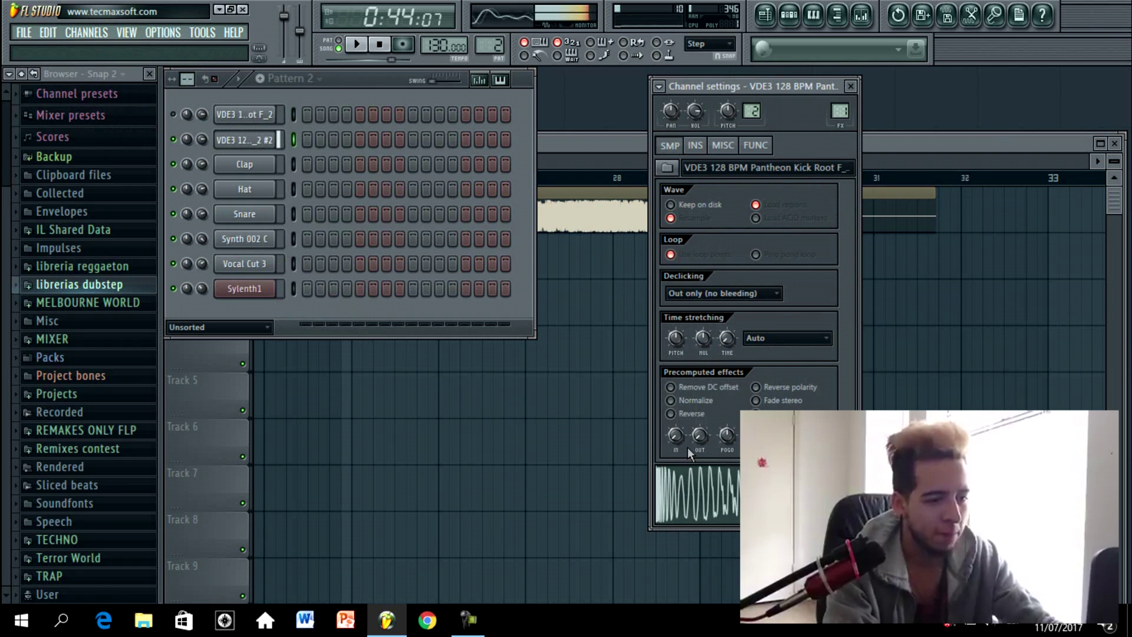
{"action": "left_click_drag", "start_coordinate": [706, 438], "coordinate": [705, 266]}
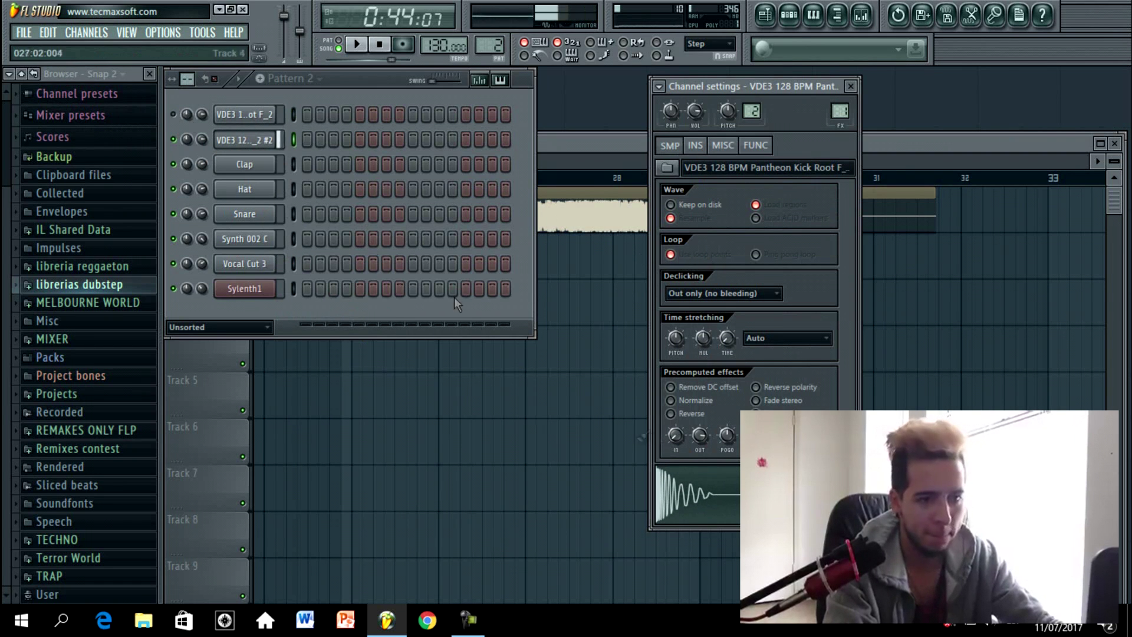
{"action": "left_click", "coordinate": [253, 142]}
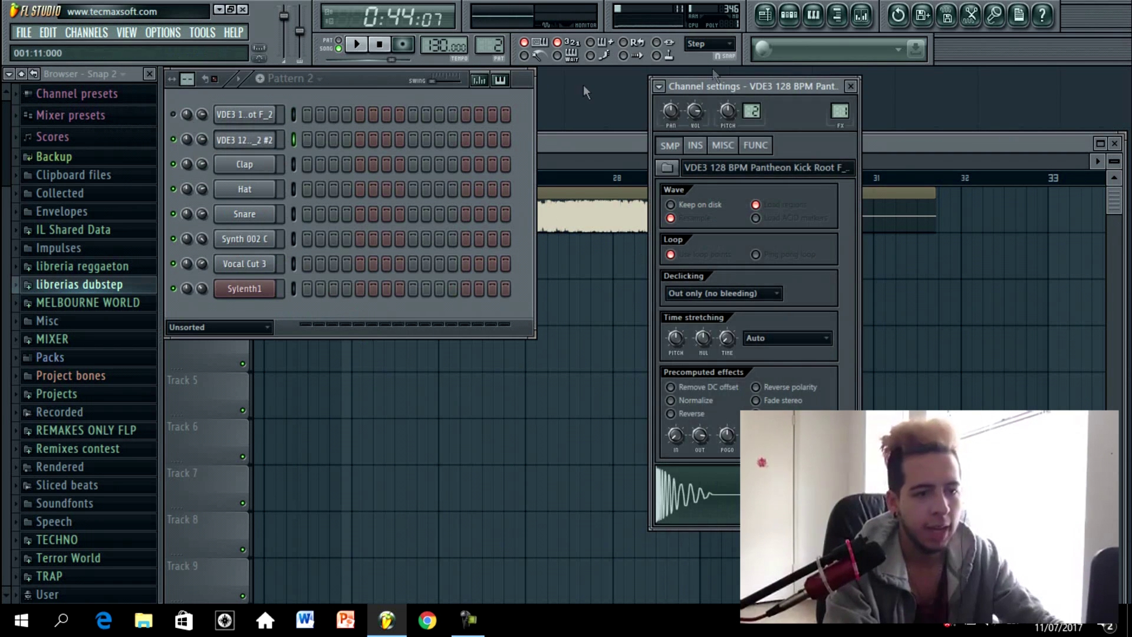
Step: Add Soundgoodizer to the first effect slot of mixer Insert 1 for the kicks and return to the channel rack
{"action": "left_click", "coordinate": [857, 22]}
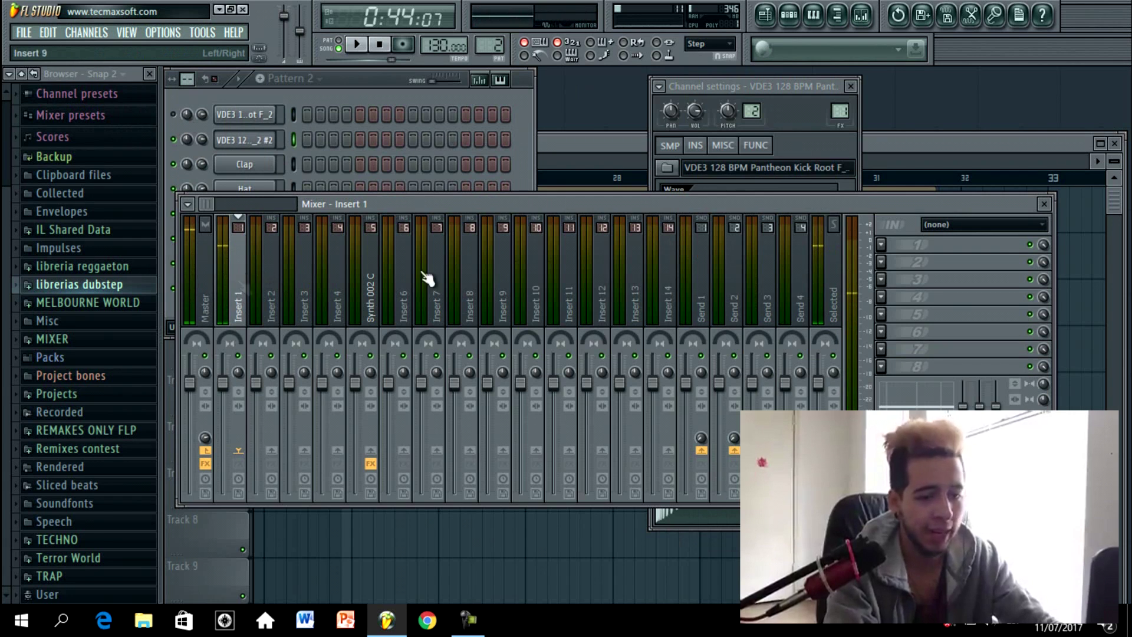
{"action": "left_click", "coordinate": [881, 244]}
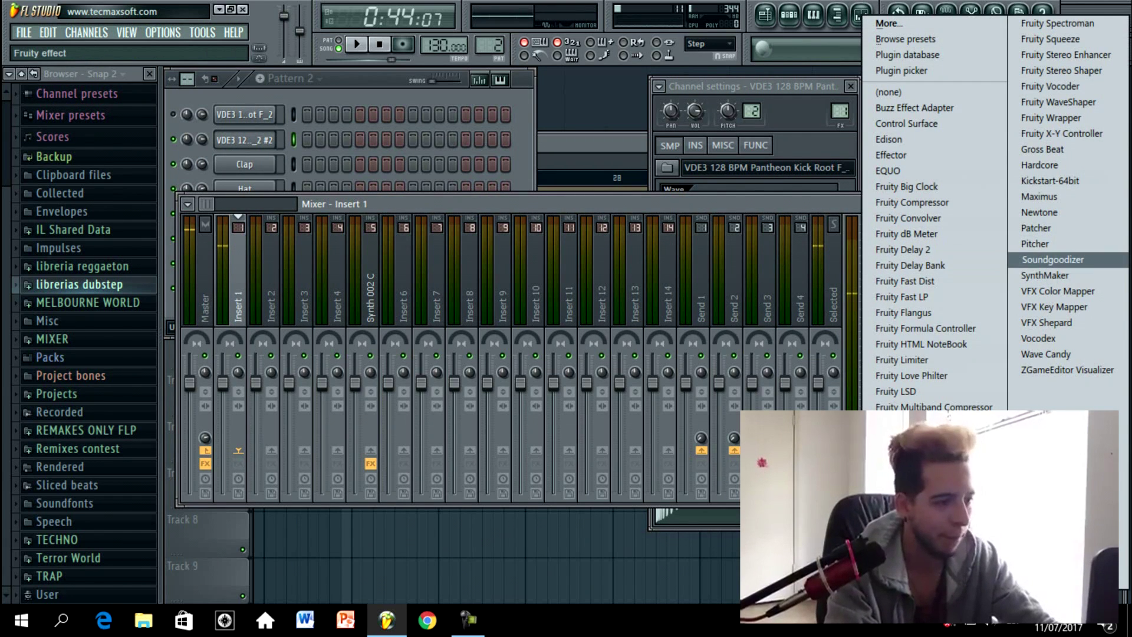
{"action": "left_click", "coordinate": [1106, 265]}
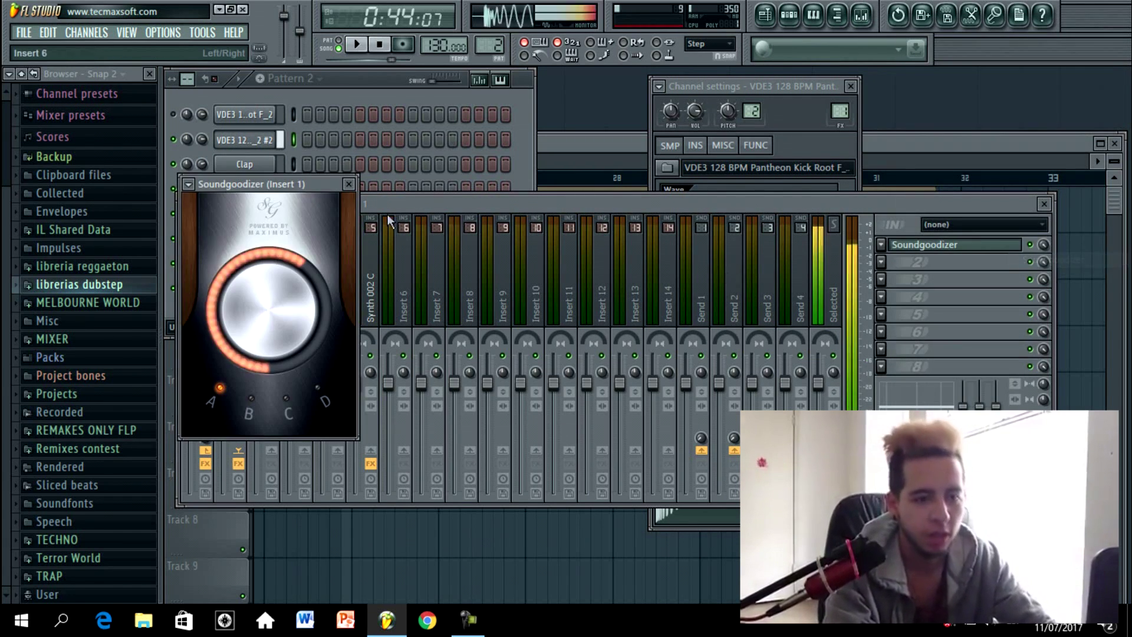
{"action": "left_click", "coordinate": [203, 126]}
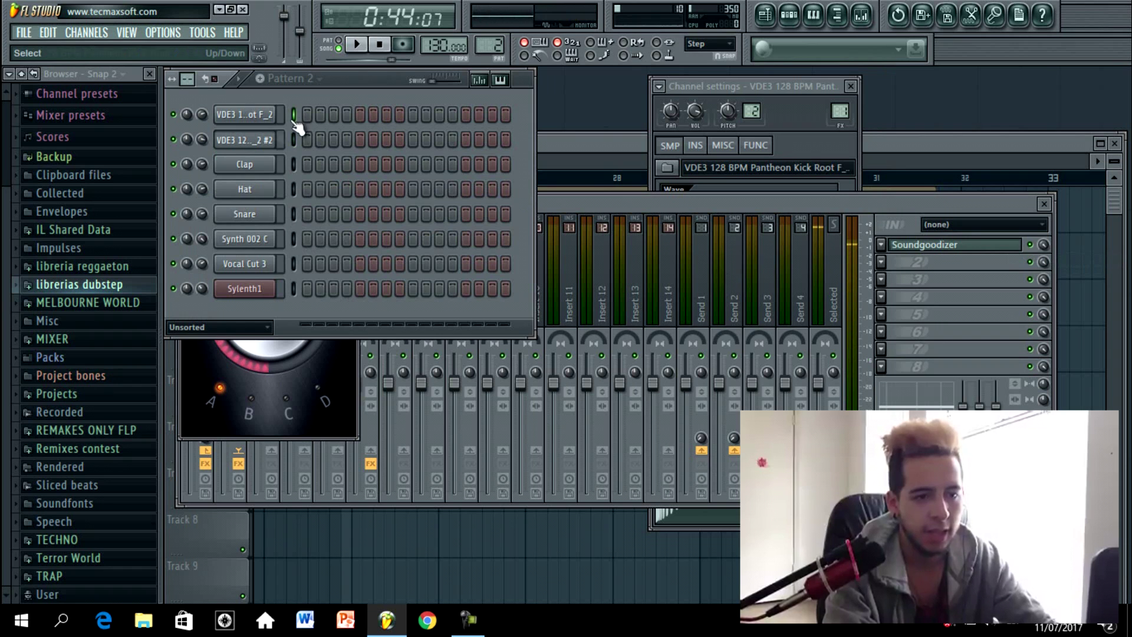
Step: Open the first kick channel's settings and add a fade-in to its sample
{"action": "left_click", "coordinate": [242, 114]}
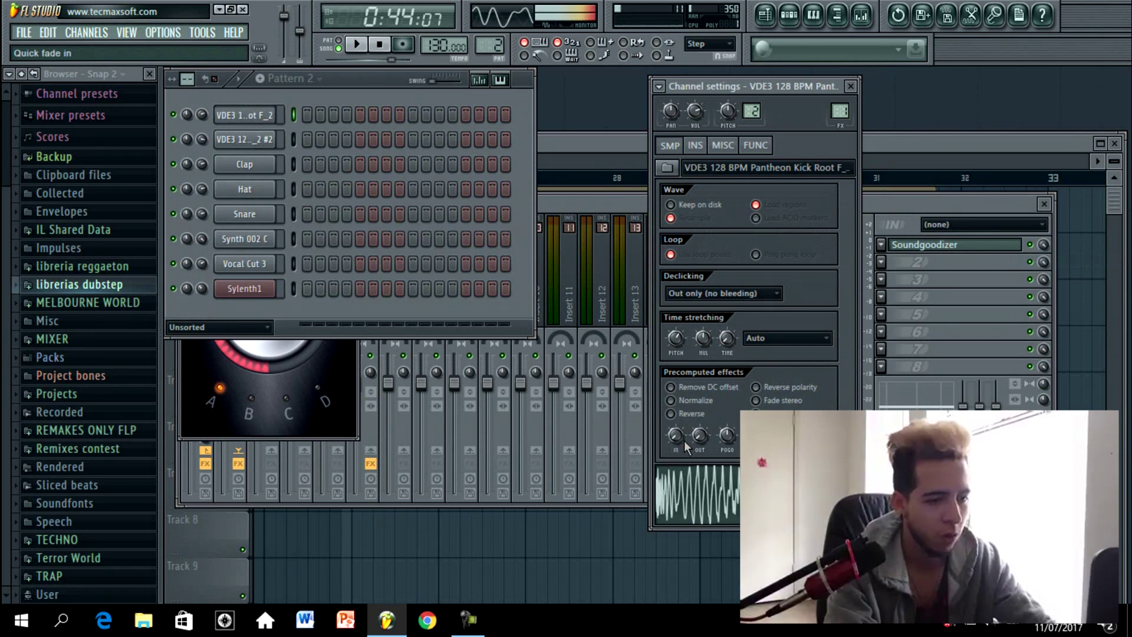
{"action": "left_click_drag", "start_coordinate": [681, 437], "coordinate": [680, 415]}
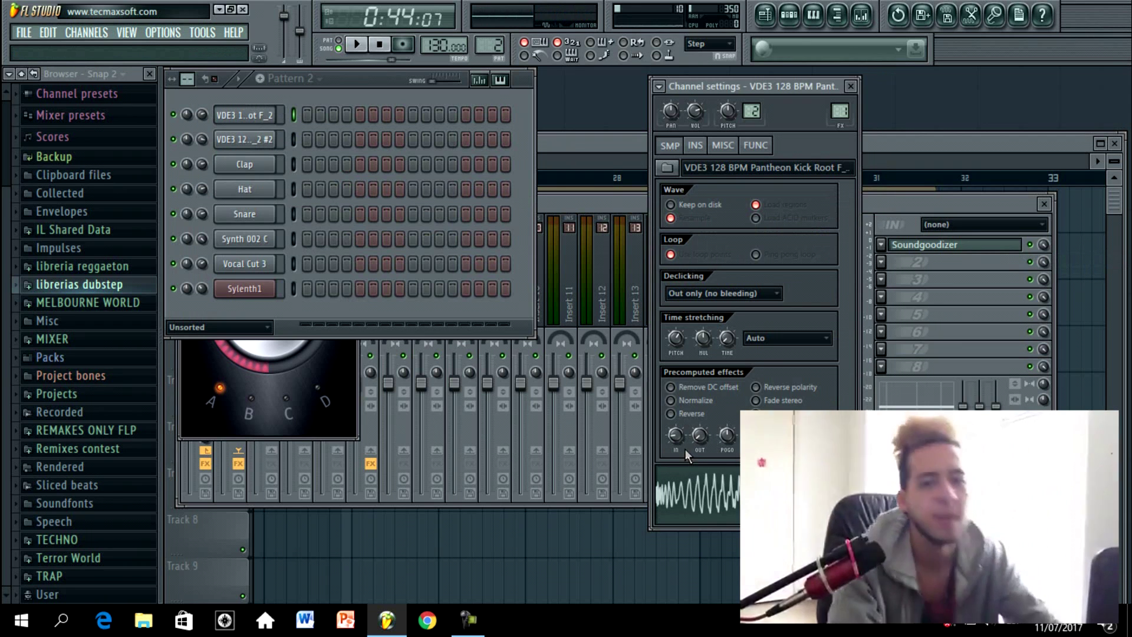
{"action": "left_click_drag", "start_coordinate": [673, 437], "coordinate": [673, 425]}
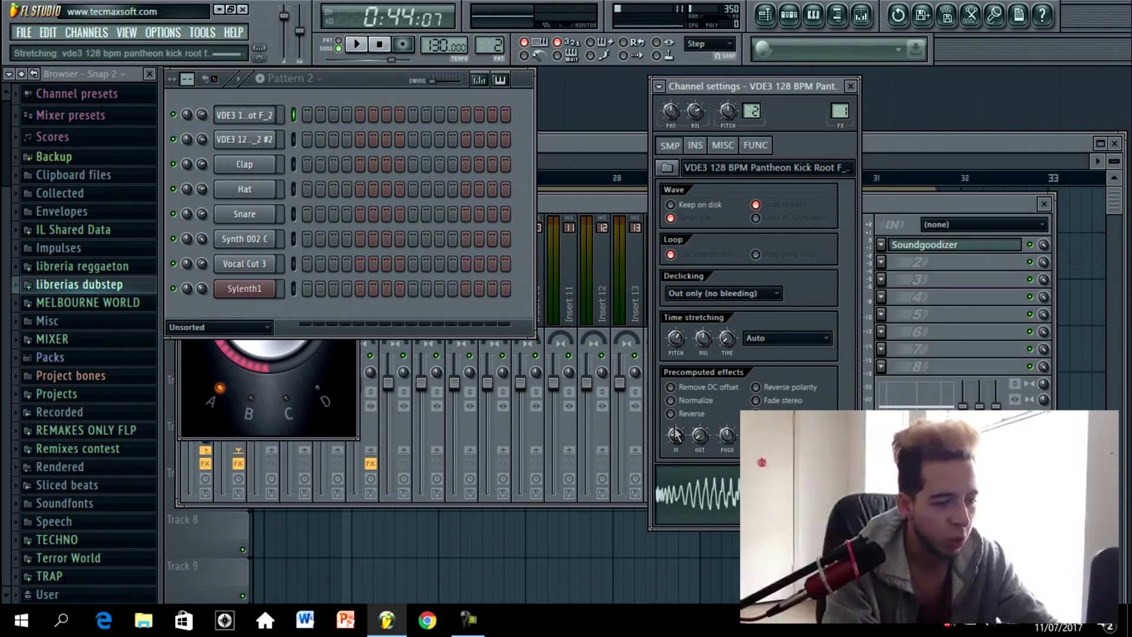
Step: Fill the cloned kick channel every four steps and refine the fade-in of the first kick's sample
{"action": "right_click", "coordinate": [258, 144]}
{"action": "left_click", "coordinate": [304, 271]}
{"action": "left_click", "coordinate": [270, 122]}
{"action": "left_click_drag", "start_coordinate": [674, 437], "coordinate": [674, 426]}
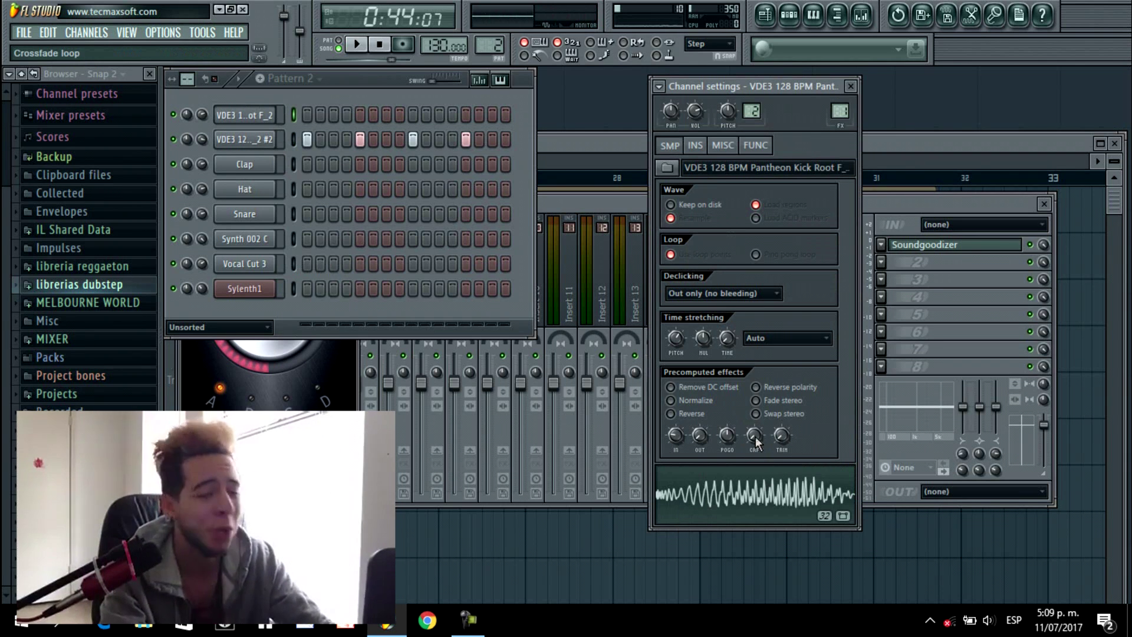
{"action": "left_click", "coordinate": [755, 436]}
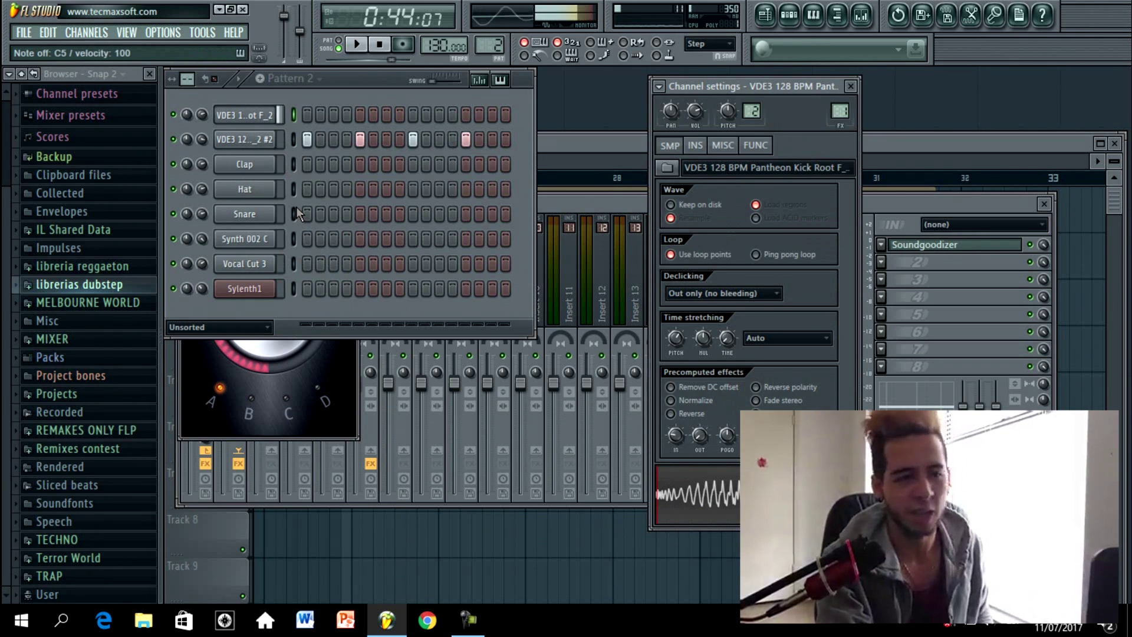
Step: During playback, move the cloned kick's hit from step 13 to step 12 and add a hit on step 15
{"action": "key", "text": "space"}
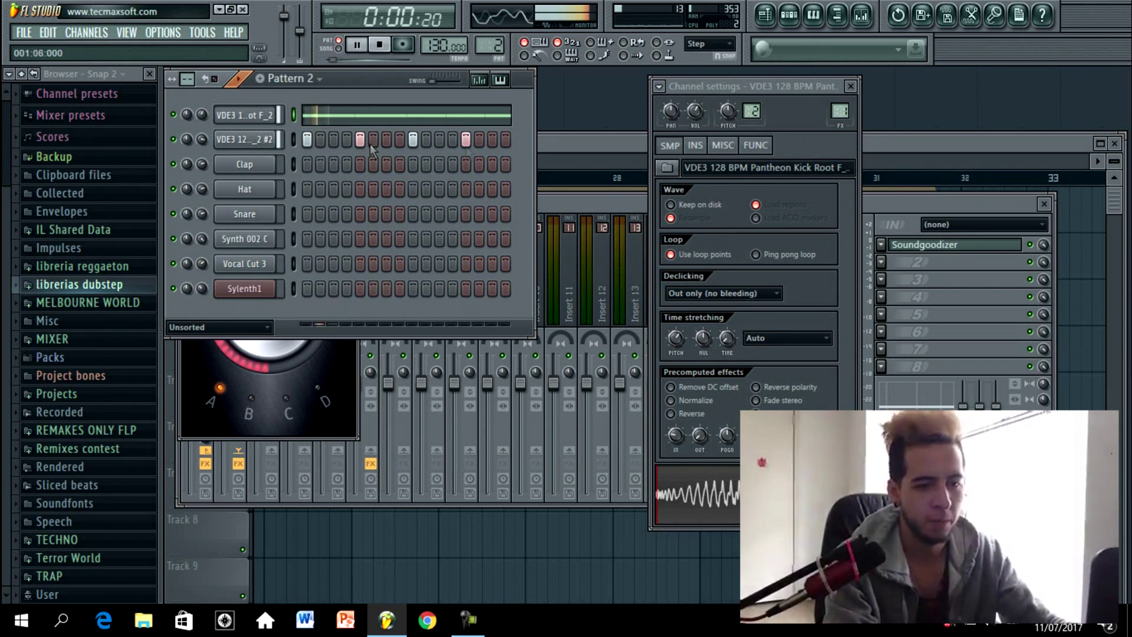
{"action": "left_click", "coordinate": [452, 139]}
{"action": "right_click", "coordinate": [465, 142]}
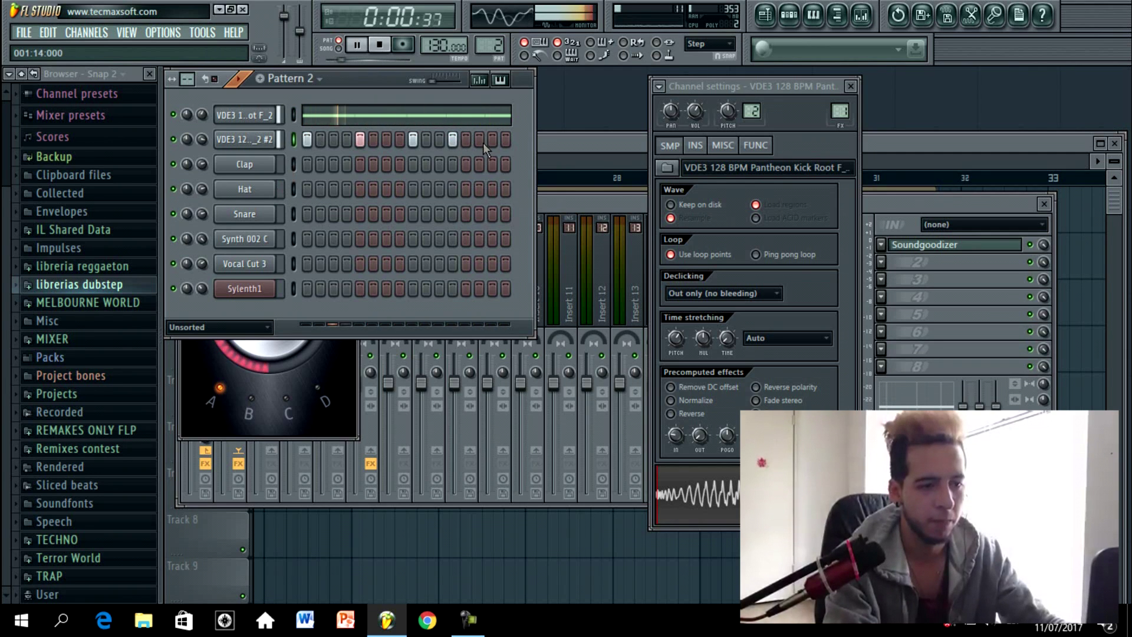
{"action": "left_click", "coordinate": [492, 144]}
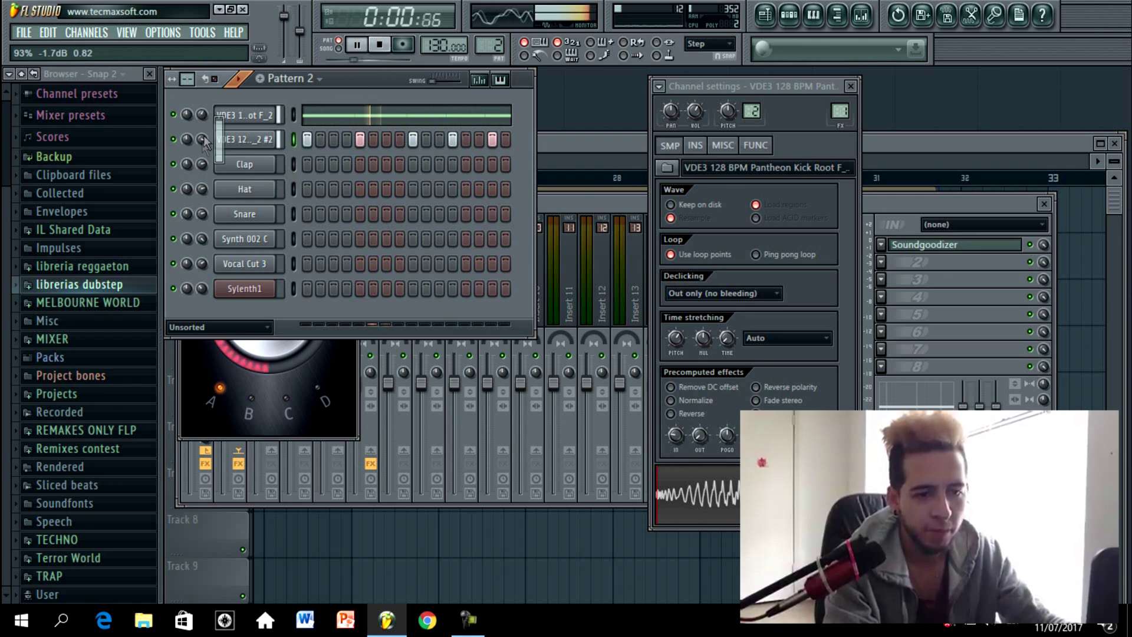
Step: Stop playback and route the first kick channel to mixer track 6, separate from the cloned kick
{"action": "key", "text": "F9"}
{"action": "key", "text": "space"}
{"action": "left_click", "coordinate": [327, 182]}
{"action": "left_click", "coordinate": [702, 93]}
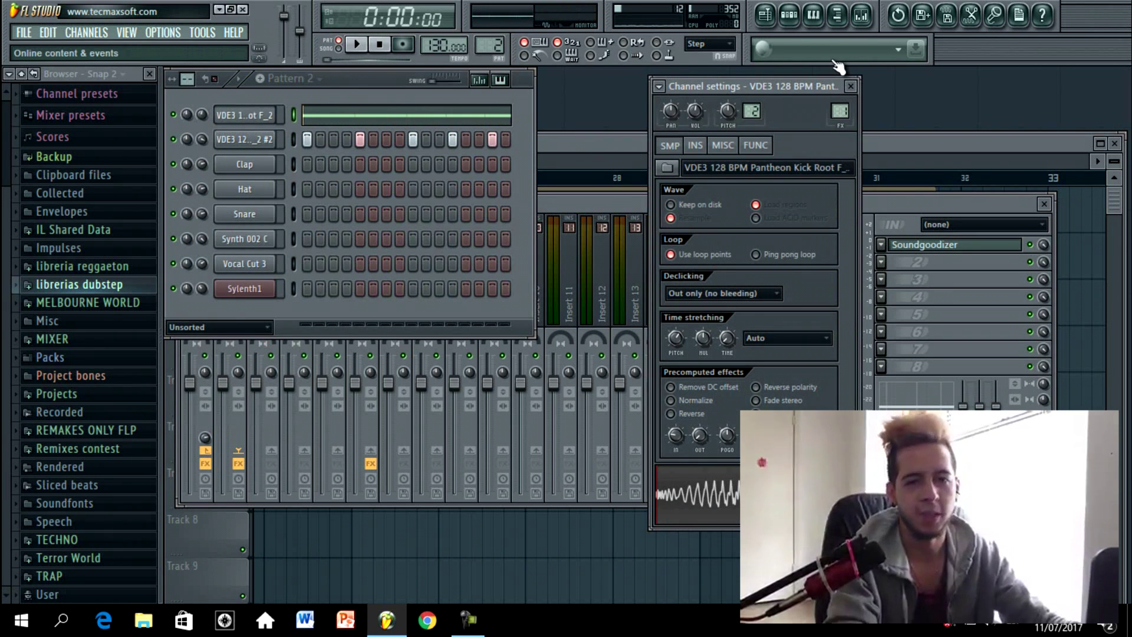
{"action": "left_click", "coordinate": [861, 18]}
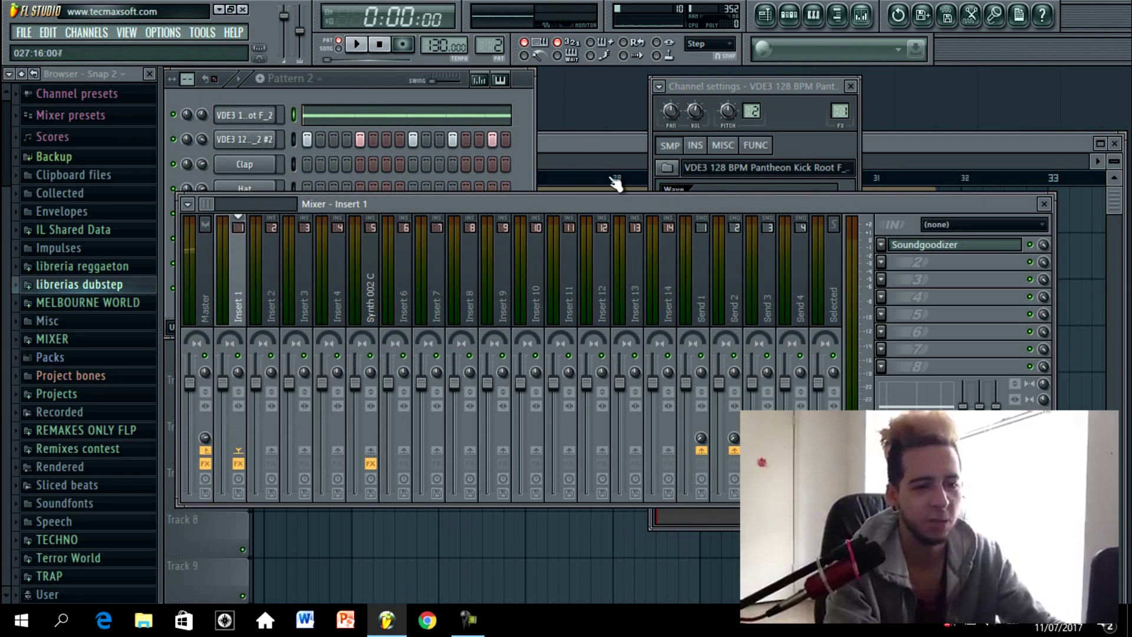
Step: Arrange four Pattern 2 clips on playlist Track 2 from bar 25 and place Pattern 1 beneath them on Track 3
{"action": "key", "text": "F5"}
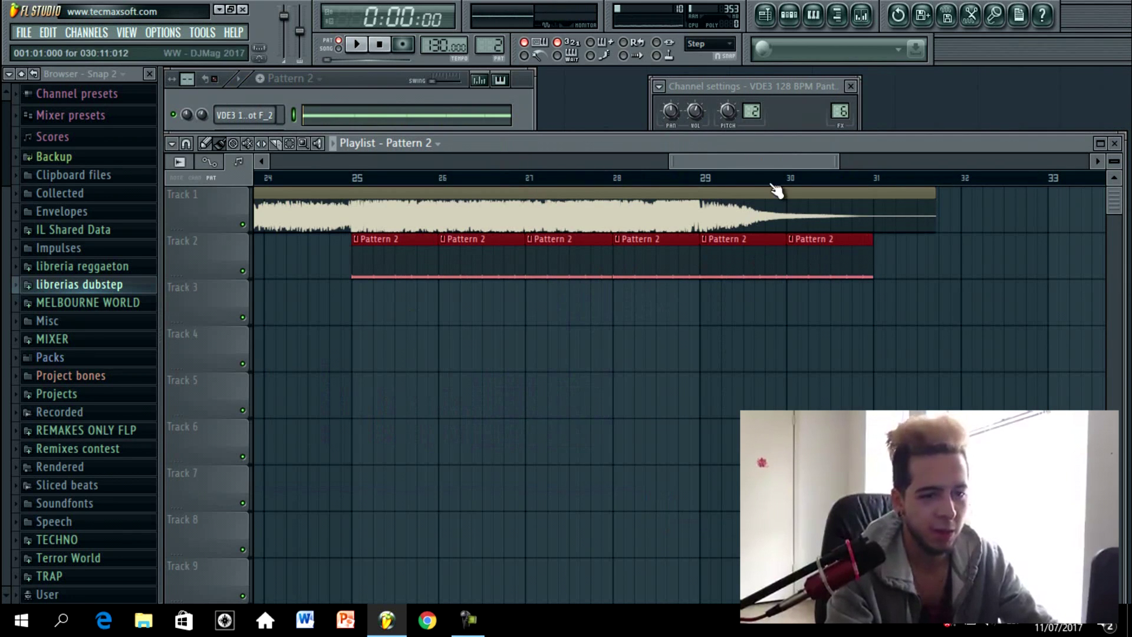
{"action": "scroll", "coordinate": [765, 167], "scroll_direction": "left", "scroll_amount": 2}
{"action": "left_click_drag", "start_coordinate": [495, 145], "coordinate": [496, 135]}
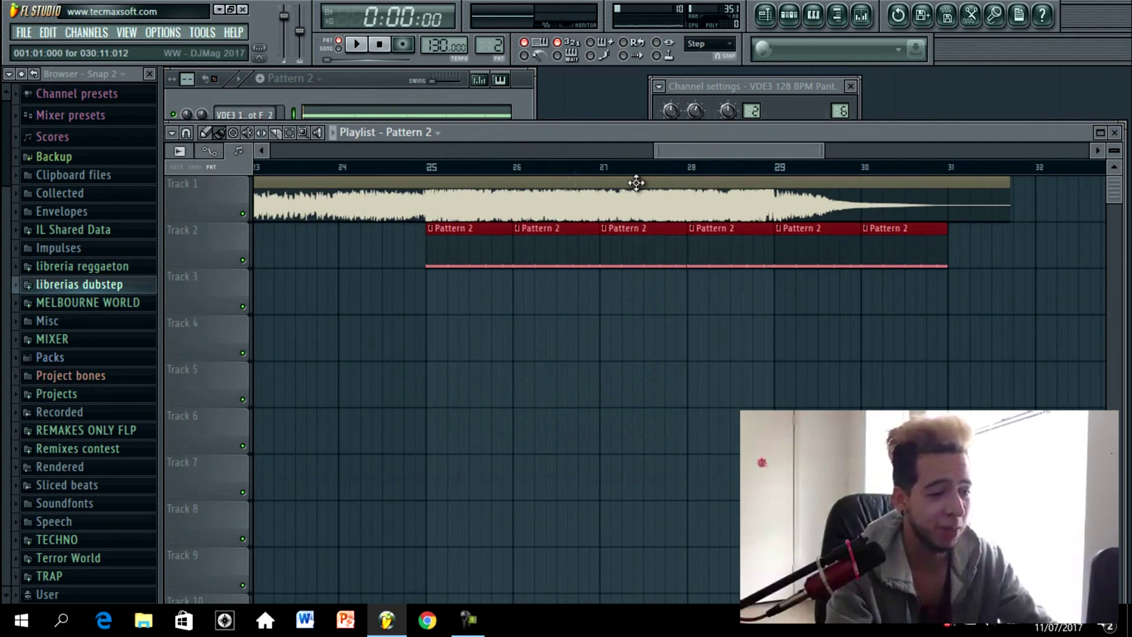
{"action": "right_click", "coordinate": [869, 267]}
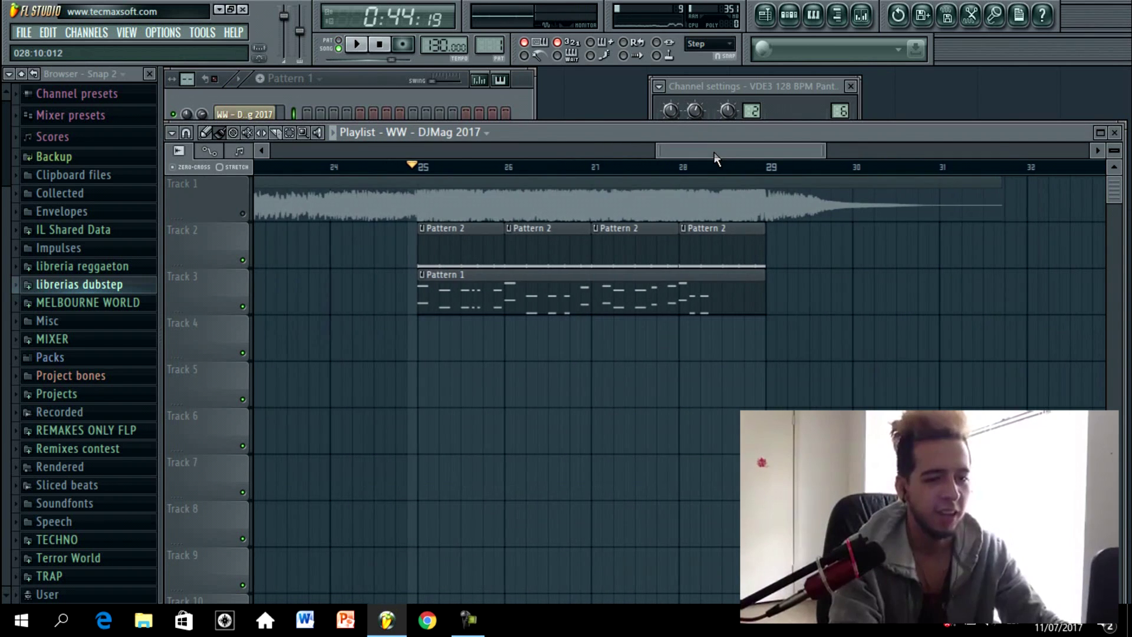
Step: Gently boost bands 1 and 2 in Fruity Parametric EQ 2 on mixer Insert 1 while auditioning the arrangement
{"action": "key", "text": "space"}
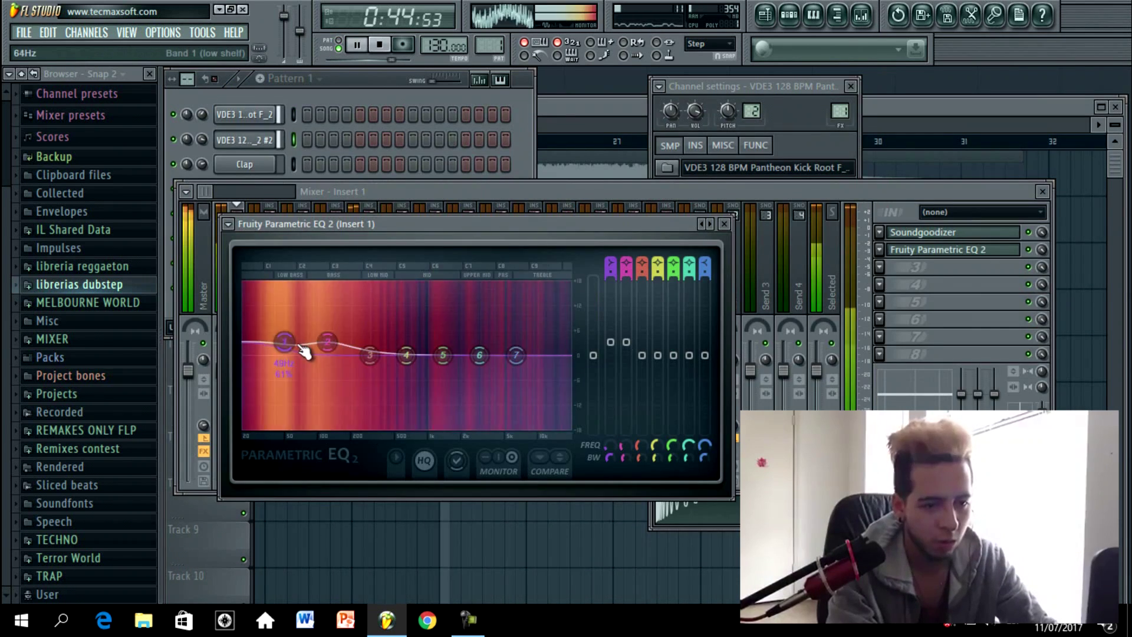
{"action": "left_click_drag", "start_coordinate": [304, 347], "coordinate": [327, 352]}
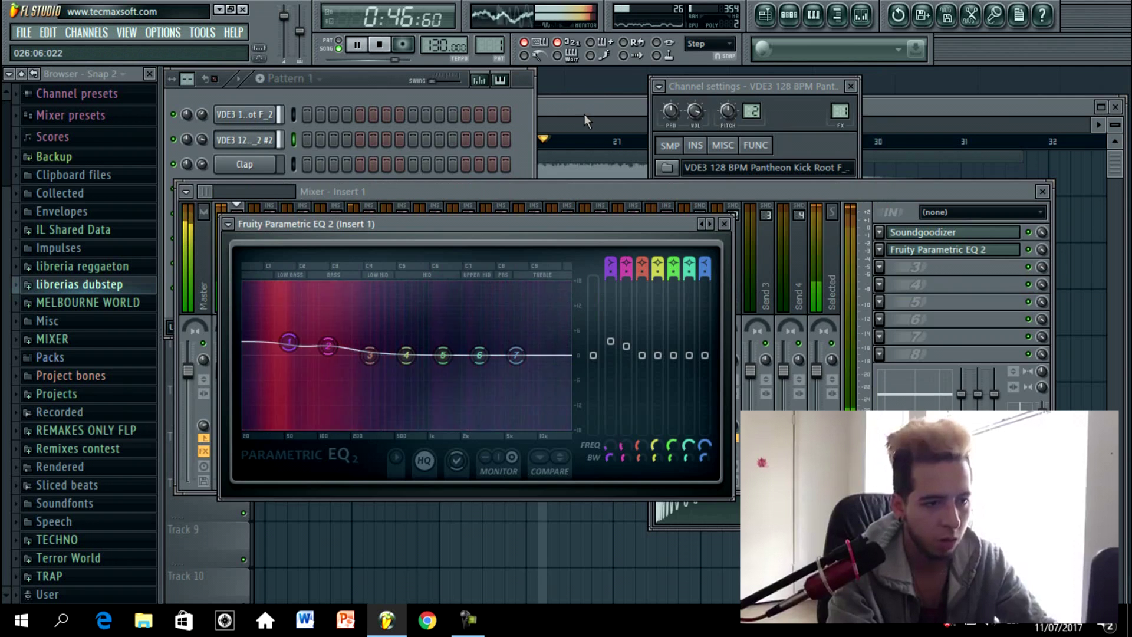
{"action": "left_click", "coordinate": [584, 114]}
{"action": "left_click_drag", "start_coordinate": [595, 111], "coordinate": [586, 104]}
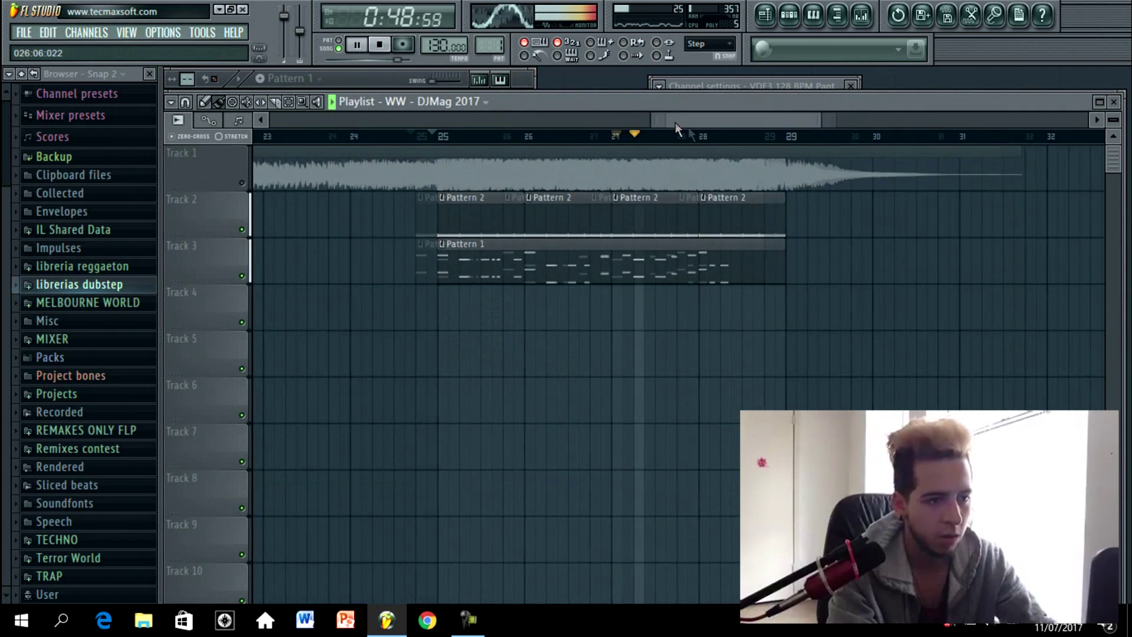
{"action": "key", "text": "space"}
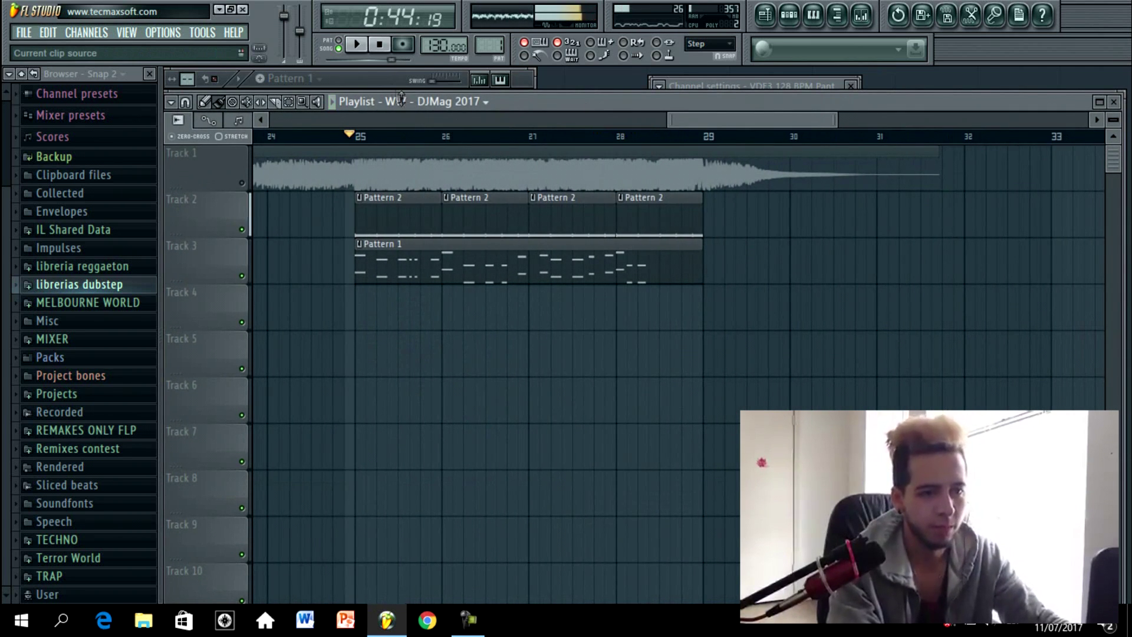
Step: Set the Sylenth1 channel's volume to about 43% during playback
{"action": "left_click", "coordinate": [386, 81]}
{"action": "key", "text": "space"}
{"action": "mouse_move", "coordinate": [203, 287]}
{"action": "left_mouse_down"}
{"action": "mouse_move", "coordinate": [204, 339]}
{"action": "mouse_move", "coordinate": [194, 270]}
{"action": "mouse_move", "coordinate": [206, 271]}
{"action": "left_mouse_up"}
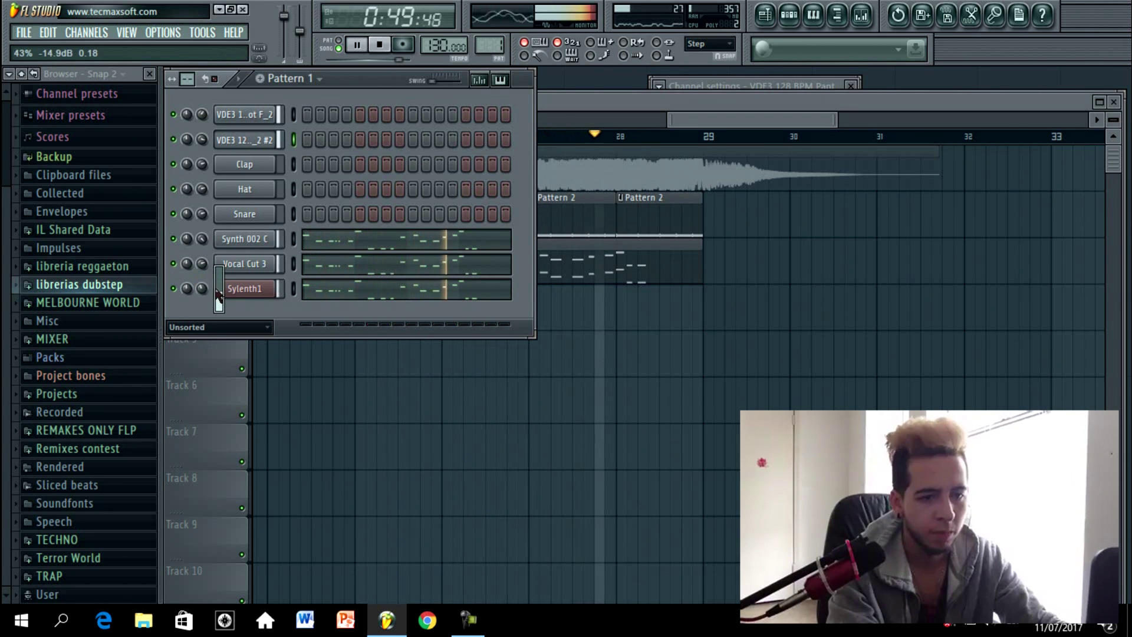
{"action": "key", "text": "space"}
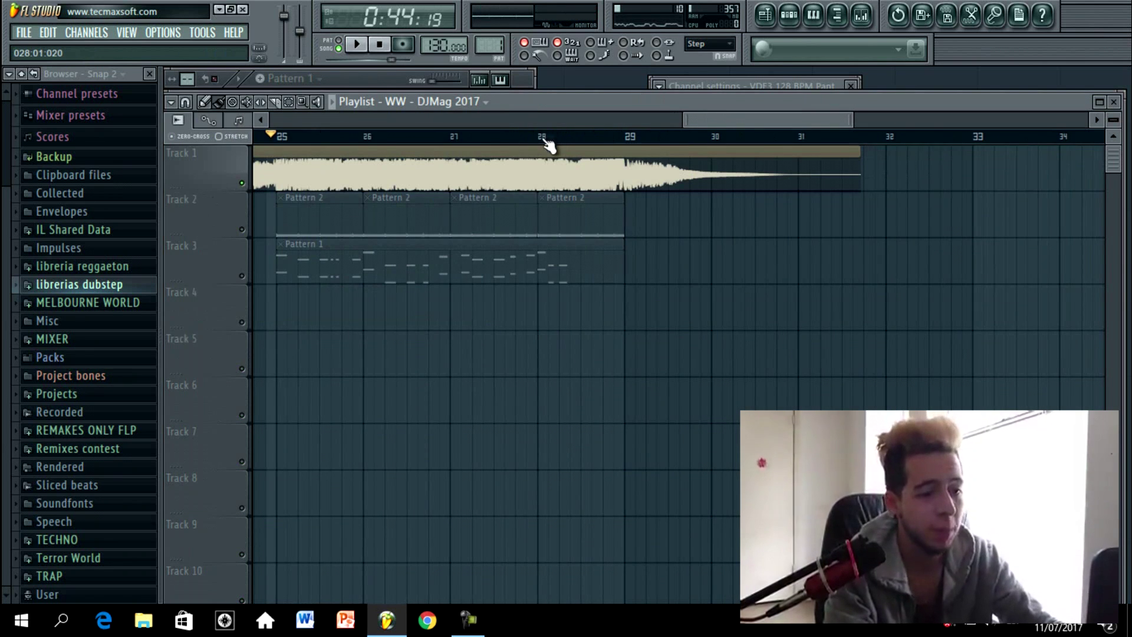
Step: Listen to the soloed reference audio on Track 1 around bars 27 and 28
{"action": "left_click_drag", "start_coordinate": [543, 138], "coordinate": [521, 138]}
{"action": "key", "text": "space"}
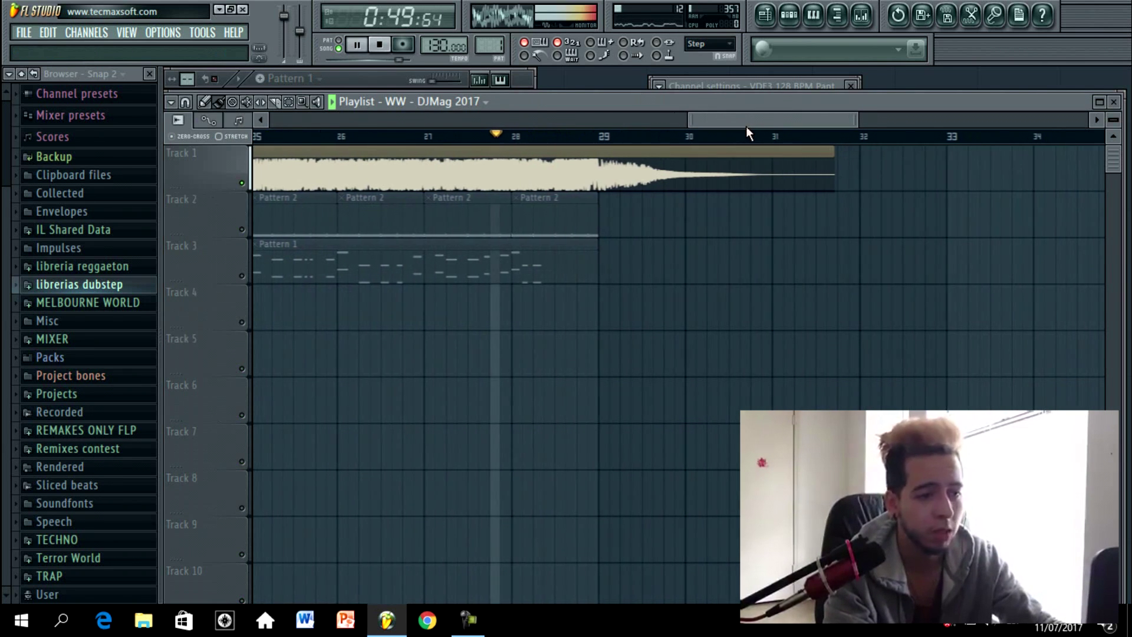
{"action": "left_click_drag", "start_coordinate": [746, 127], "coordinate": [729, 123]}
{"action": "key", "text": "space"}
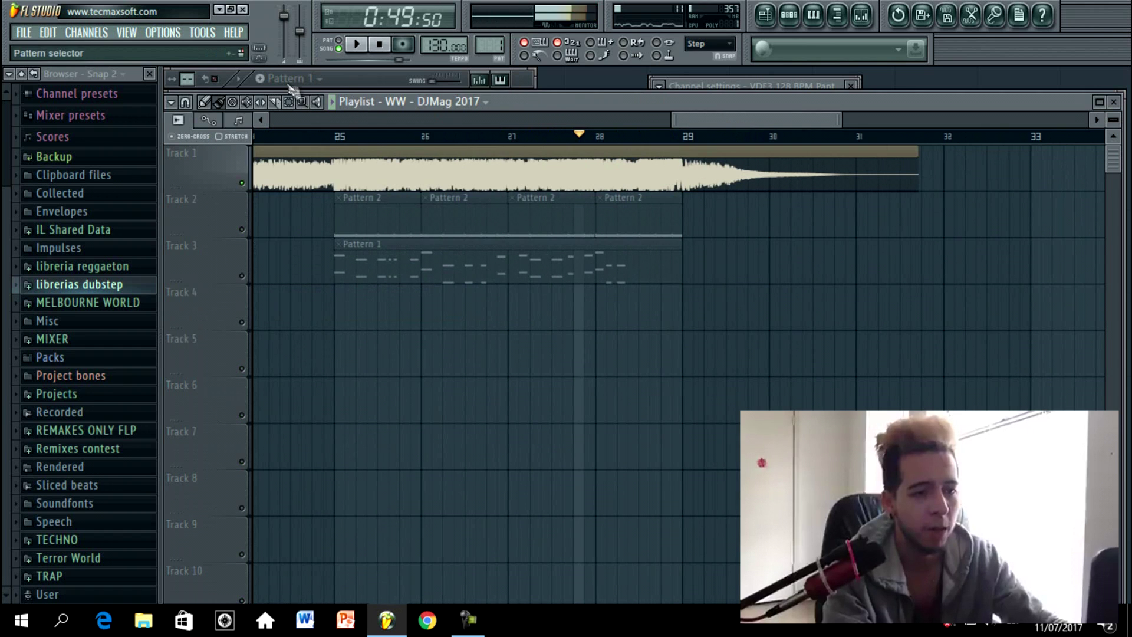
Step: Switch to the empty Pattern 3 and clone the first kick channel
{"action": "left_click", "coordinate": [361, 81]}
{"action": "left_click", "coordinate": [288, 79]}
{"action": "left_click", "coordinate": [327, 96]}
{"action": "right_click", "coordinate": [279, 172]}
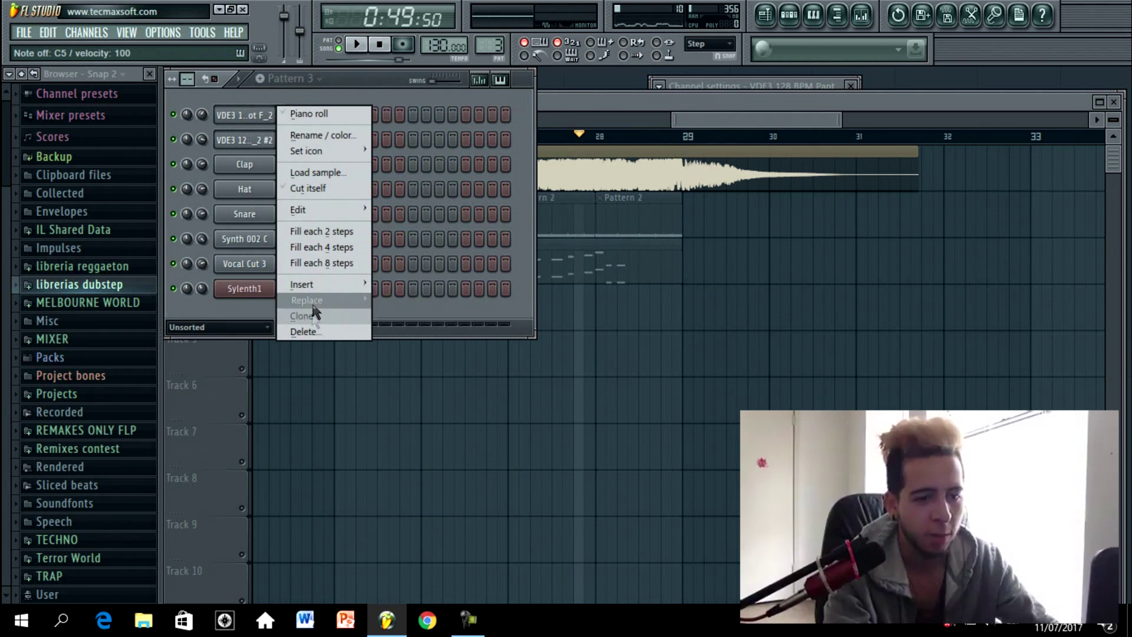
{"action": "left_click", "coordinate": [314, 311]}
Step: Reset the new clone's time-stretching pitch, retune it slightly lower, and audition the sample
{"action": "right_click", "coordinate": [674, 343]}
{"action": "left_click", "coordinate": [681, 349]}
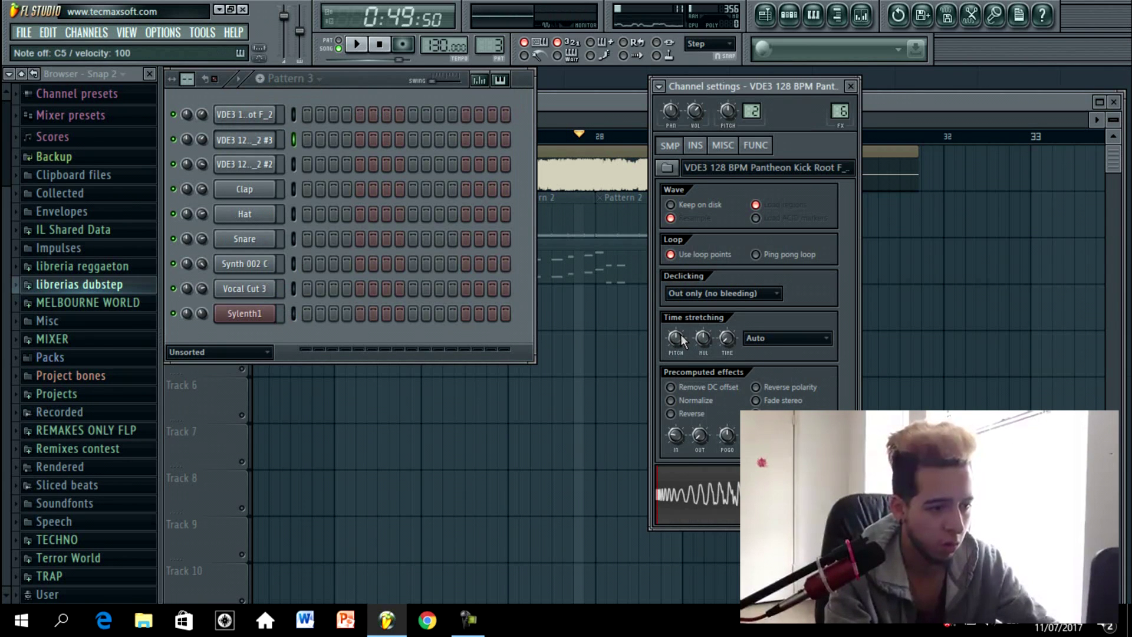
{"action": "left_click_drag", "start_coordinate": [680, 338], "coordinate": [679, 355]}
{"action": "key", "text": "z"}
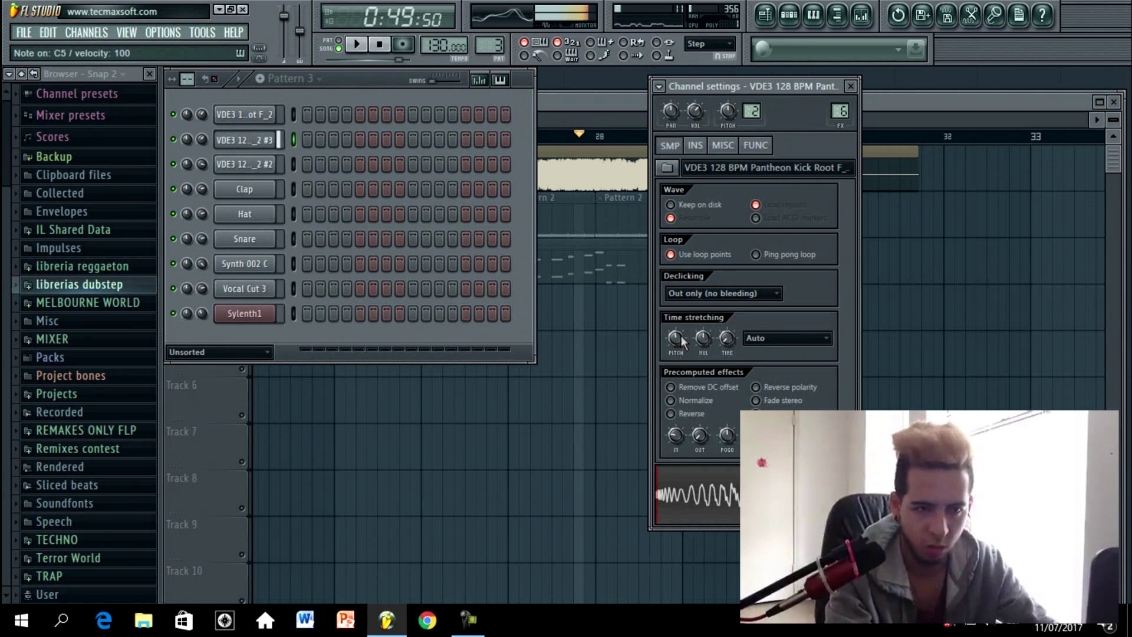
Step: Open the new clone's piano roll and program its notes across the first half of Pattern 3
{"action": "left_click", "coordinate": [306, 139]}
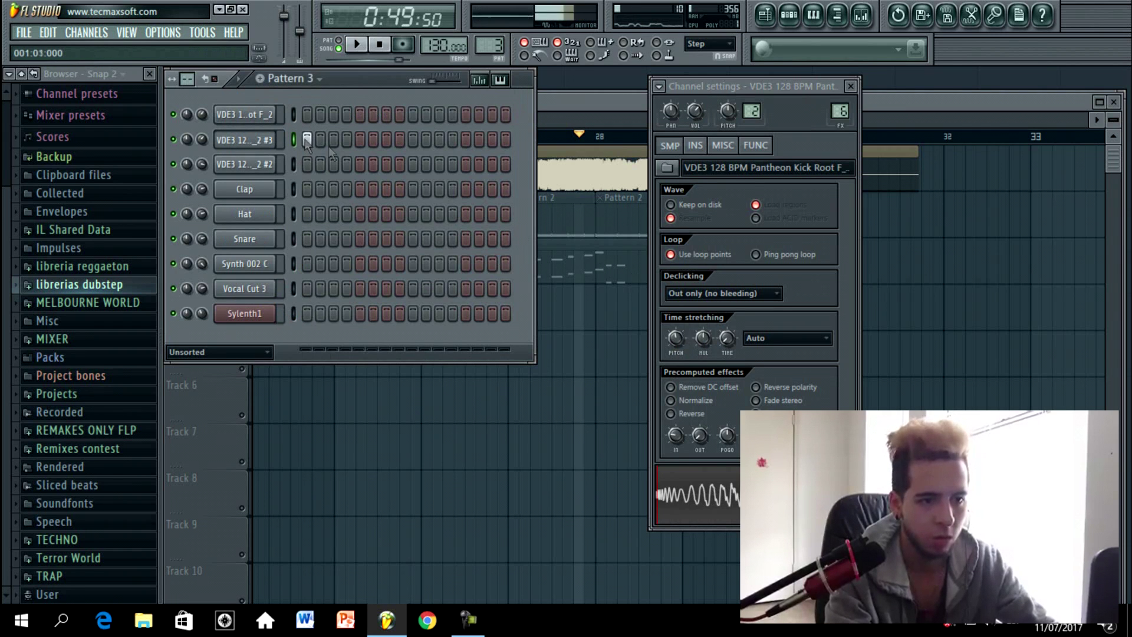
{"action": "right_click", "coordinate": [264, 146]}
{"action": "left_click", "coordinate": [292, 146]}
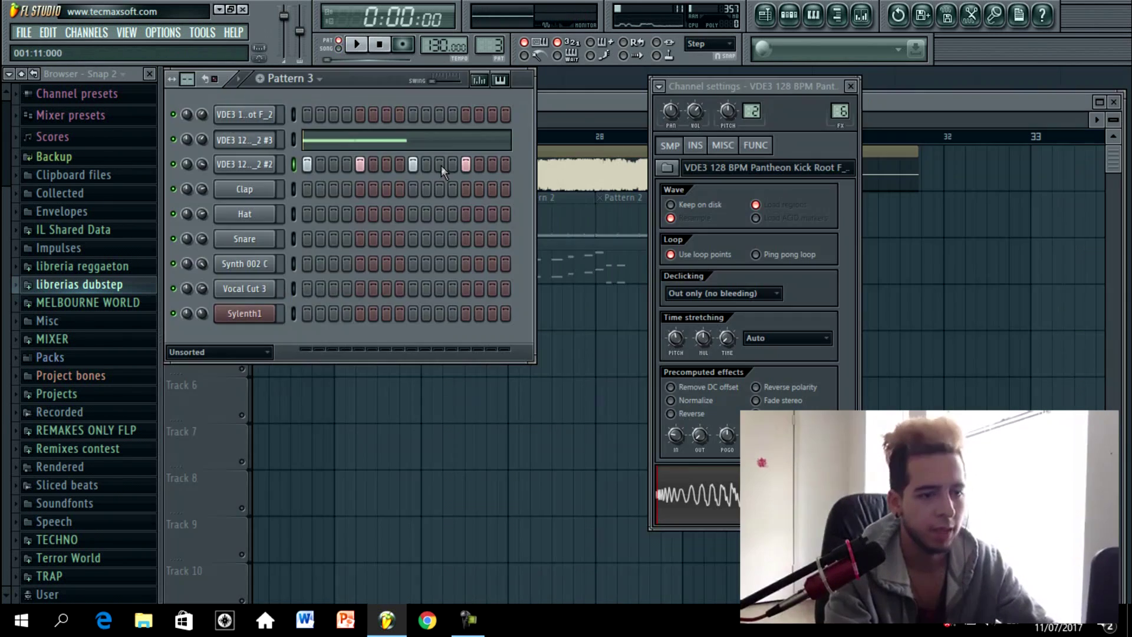
Step: Sequence the short kick (#2) in Pattern 3 with hits on steps 1, 5, 9, 12 and 15, and audition it
{"action": "left_click", "coordinate": [452, 164]}
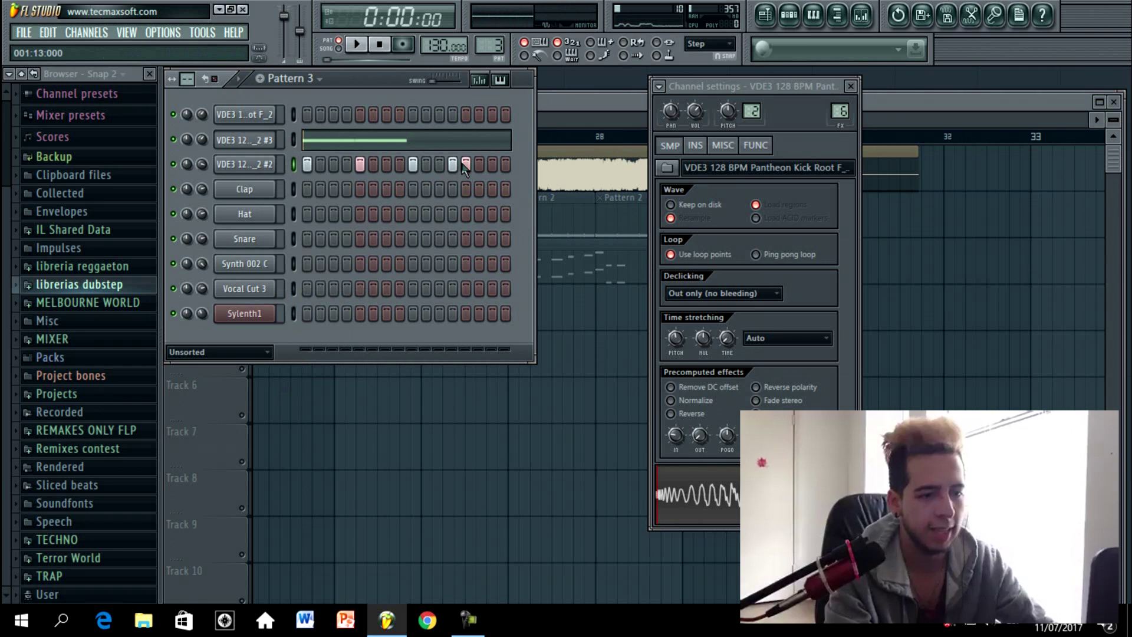
{"action": "left_click", "coordinate": [494, 164]}
{"action": "key", "text": "space"}
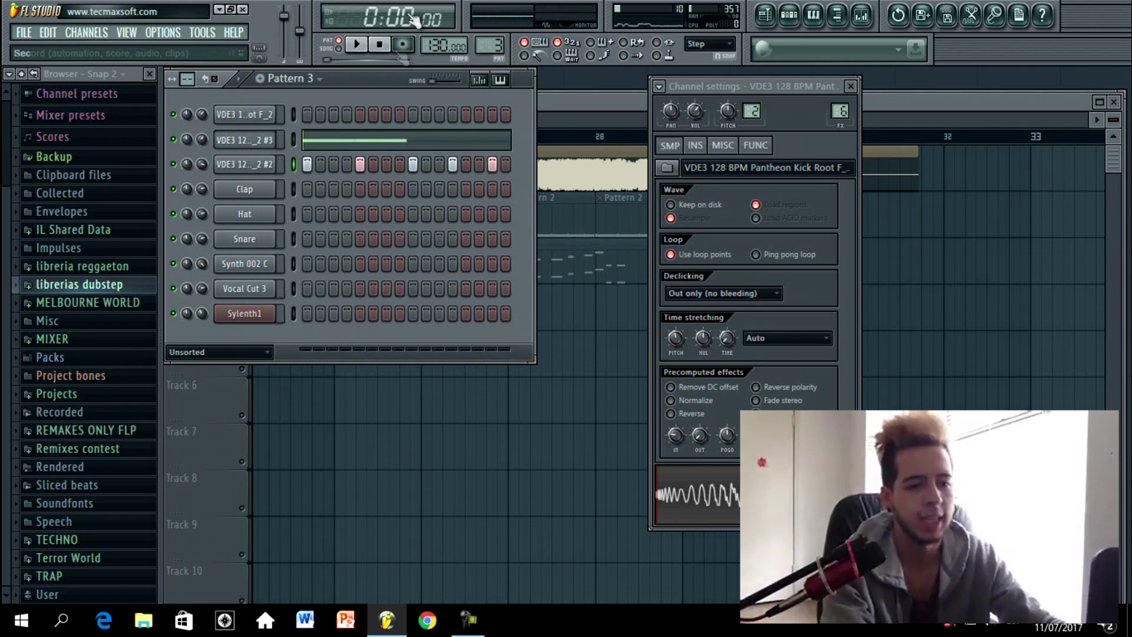
{"action": "key", "text": "space"}
Step: Clone kick #3 and program C5 notes for the copy across the second half of Pattern 3
{"action": "right_click", "coordinate": [260, 140]}
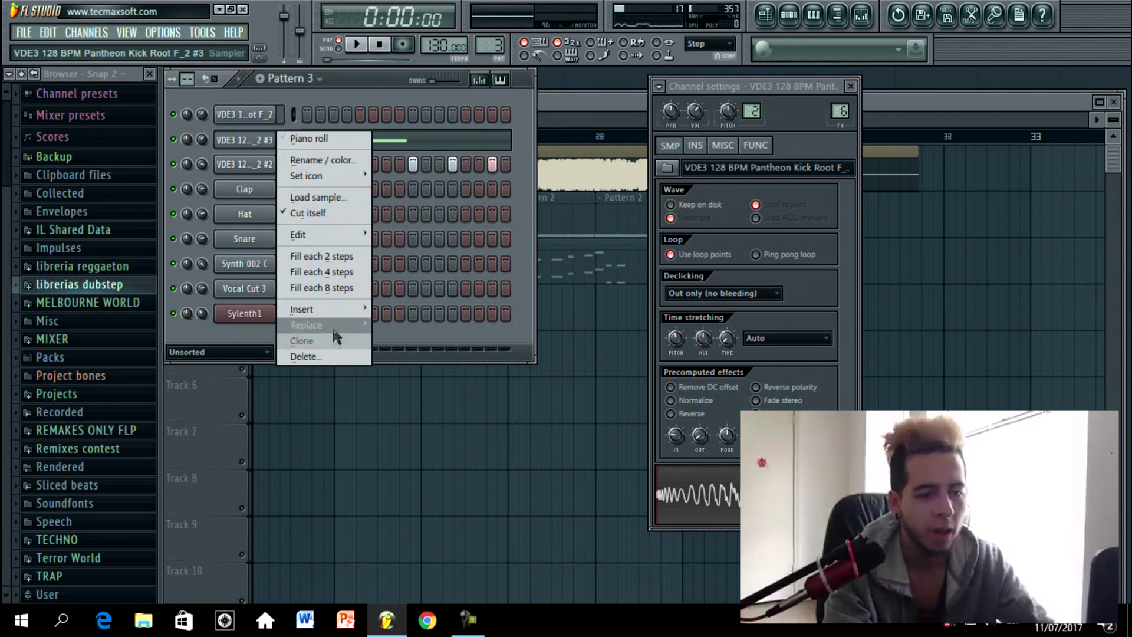
{"action": "left_click", "coordinate": [330, 336]}
{"action": "left_click", "coordinate": [330, 171]}
{"action": "key", "text": "space"}
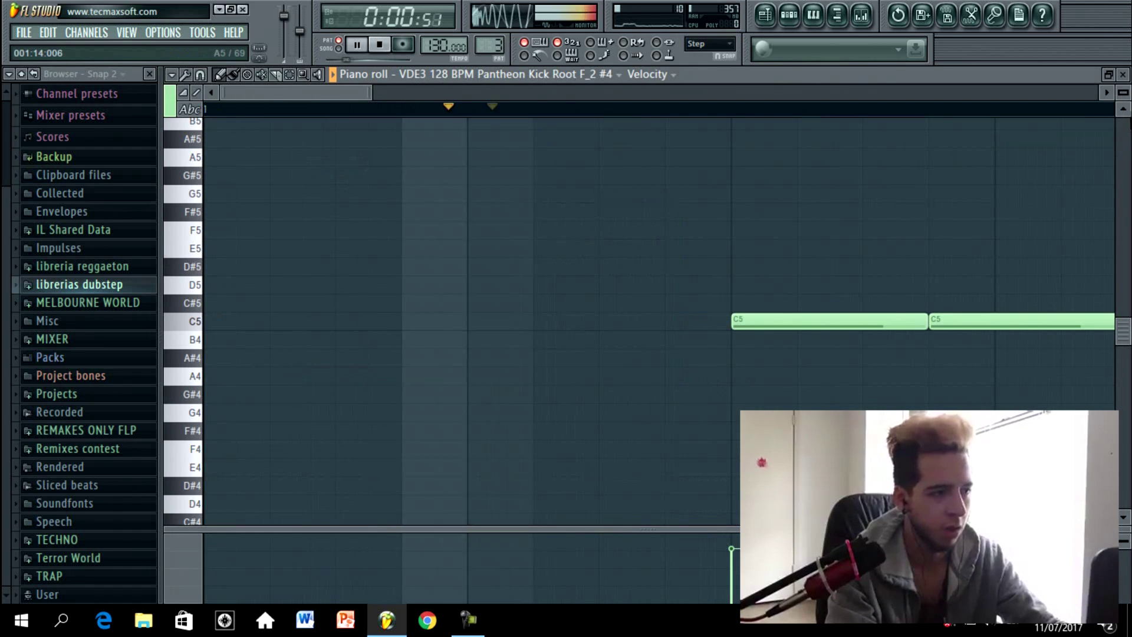
{"action": "left_click", "coordinate": [1124, 76]}
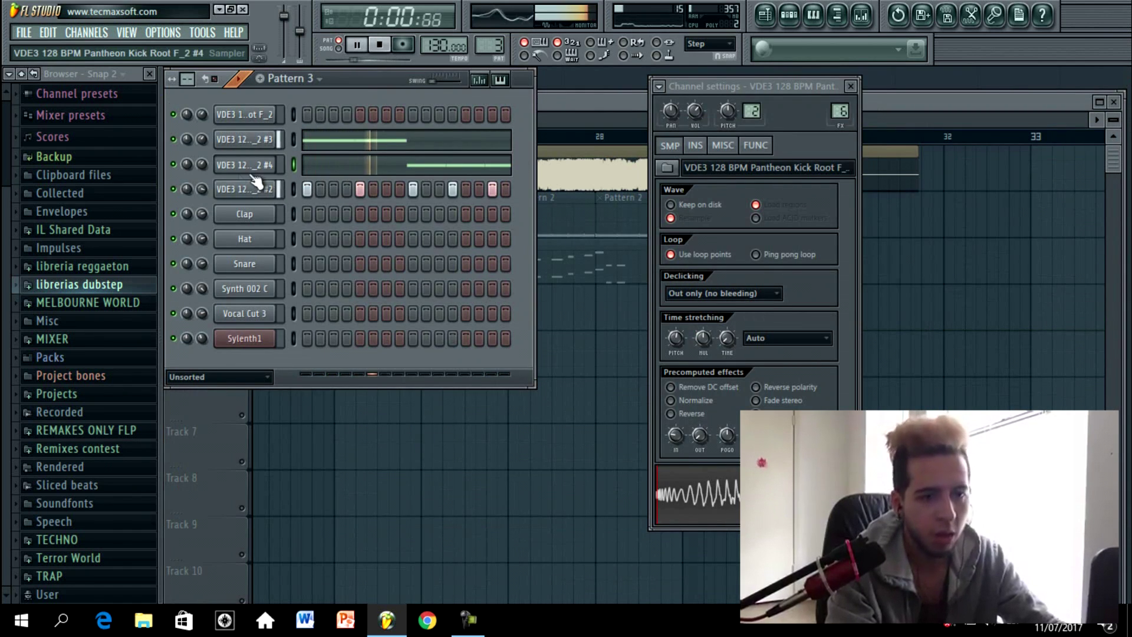
Step: Adjust kick #3's volume, replace the Pattern 2 clip at bar 28 with Pattern 3, and play the arrangement
{"action": "left_click_drag", "start_coordinate": [203, 142], "coordinate": [203, 127]}
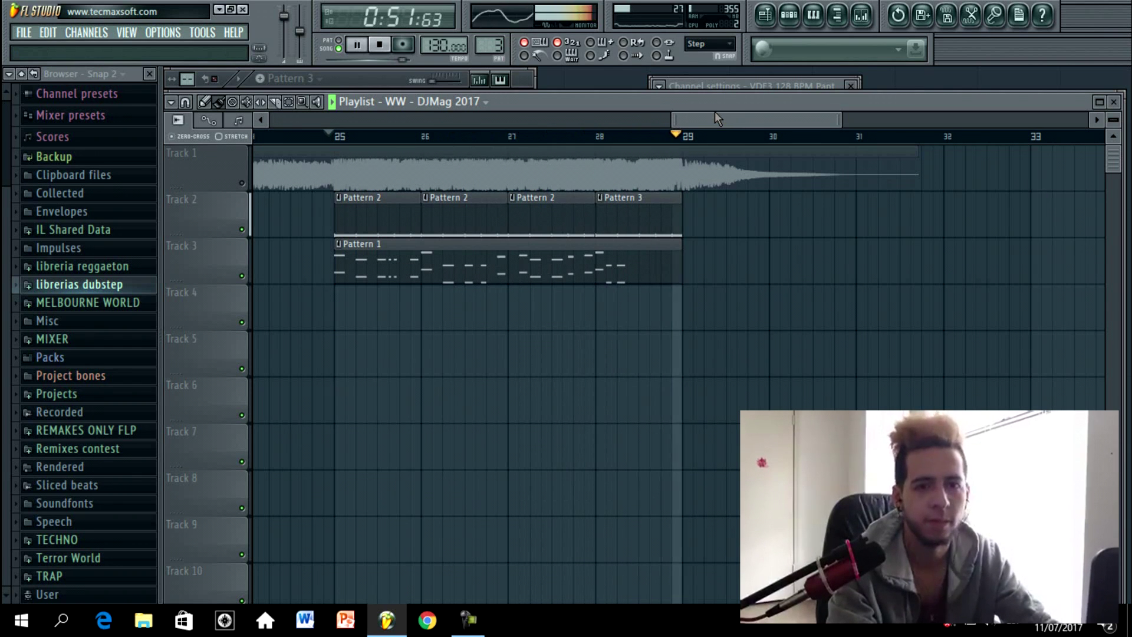
{"action": "key", "text": "space"}
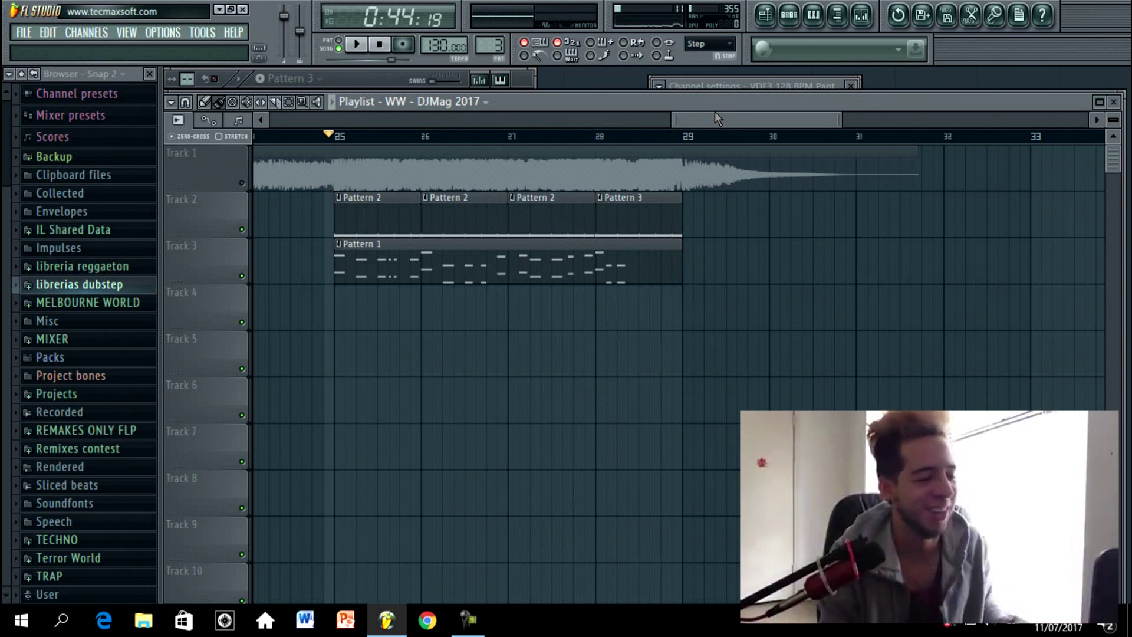
Step: Solo playlist Track 1 to isolate the reference audio
{"action": "left_click_drag", "start_coordinate": [714, 113], "coordinate": [704, 116]}
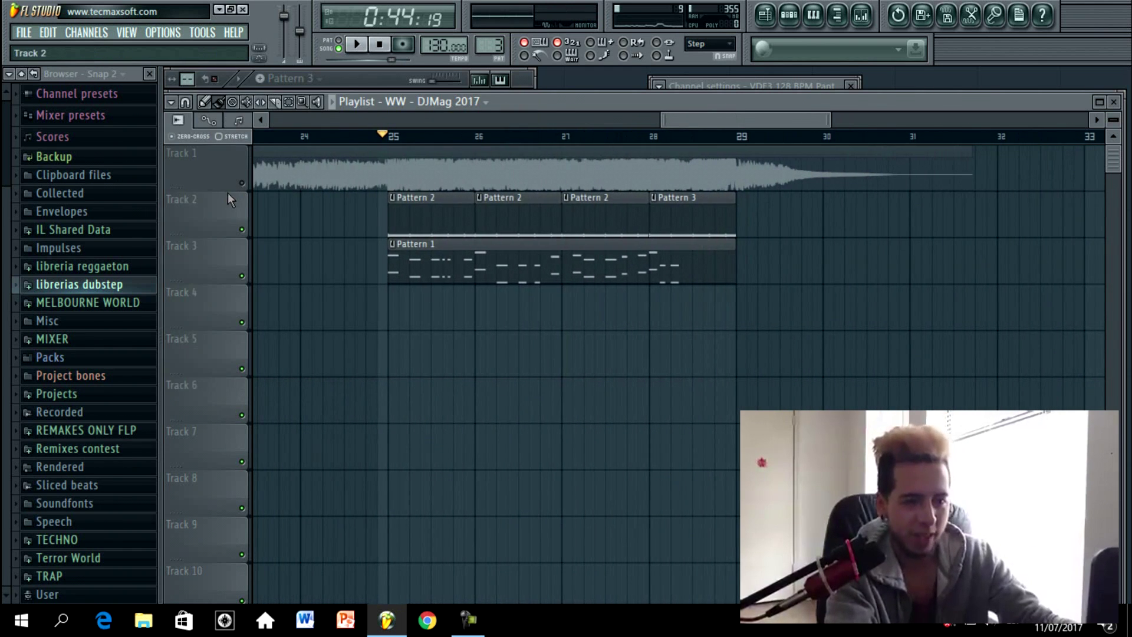
{"action": "left_click", "coordinate": [242, 182]}
{"action": "right_click", "coordinate": [241, 183]}
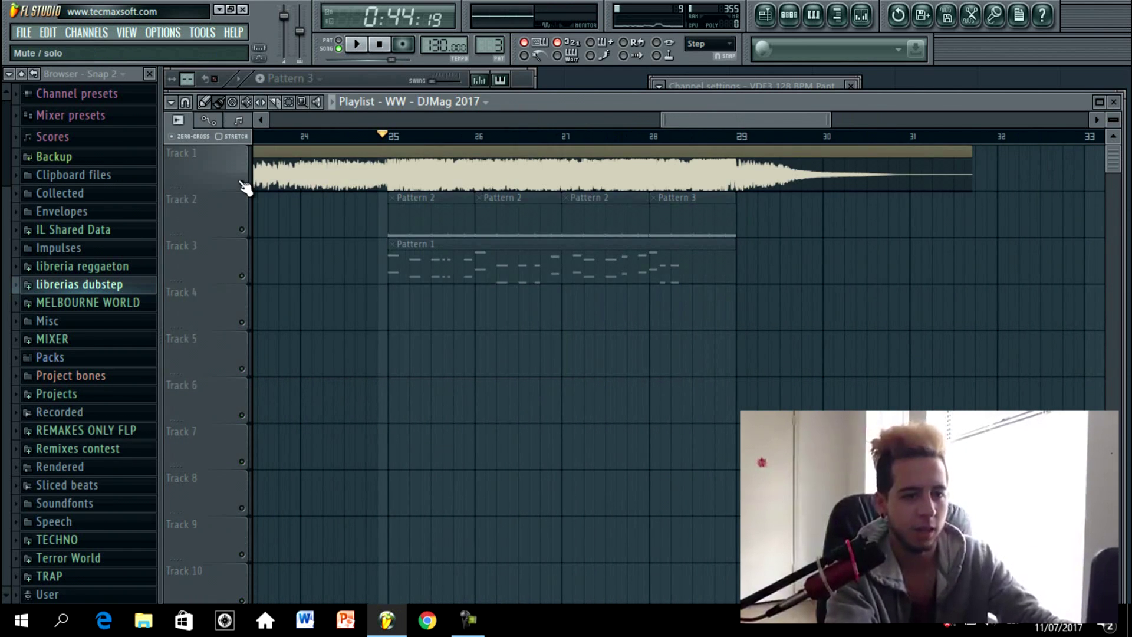
Step: Play the soloed reference audio from bar 25 and program clap hits on steps 12 and 15 of Pattern 4
{"action": "key", "text": "space"}
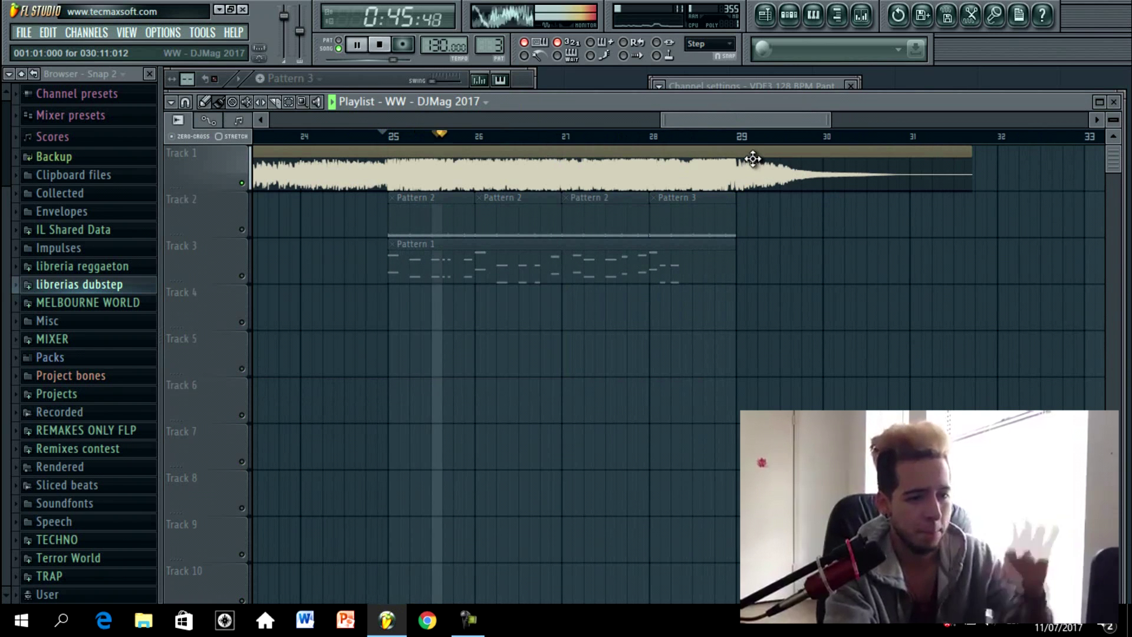
{"action": "key", "text": "space"}
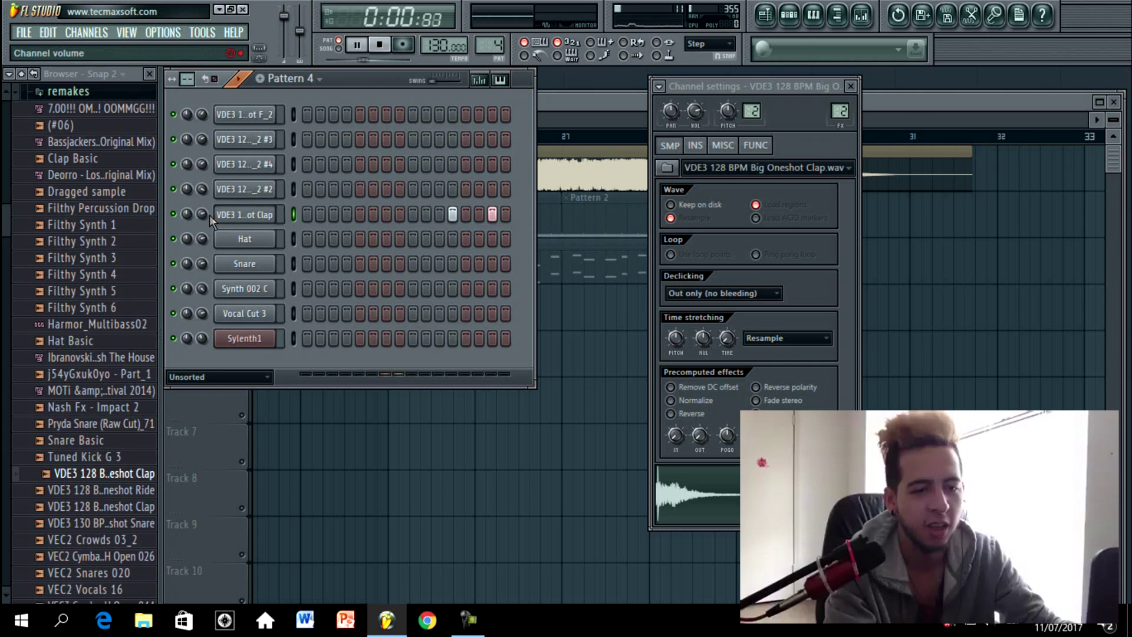
{"action": "key", "text": "space"}
{"action": "left_click", "coordinate": [243, 216]}
{"action": "left_click", "coordinate": [243, 216]}
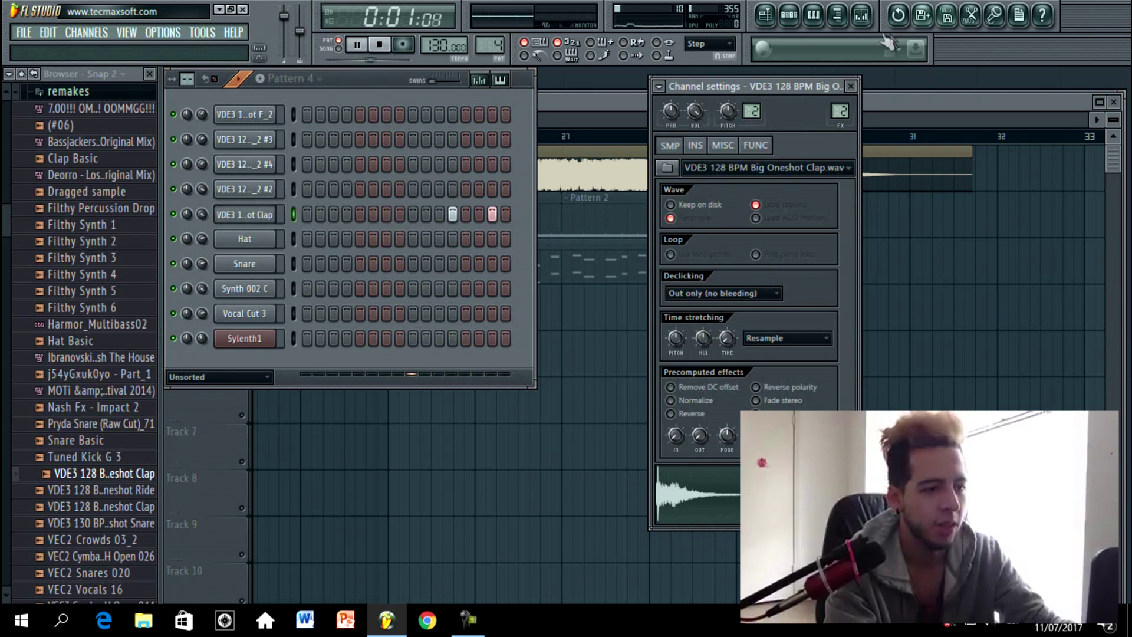
Step: Mute the reference on Track 1 and boost the clap's upper mids with Fruity Parametric EQ 2 on Insert 2
{"action": "left_click", "coordinate": [862, 16]}
{"action": "left_click", "coordinate": [242, 185]}
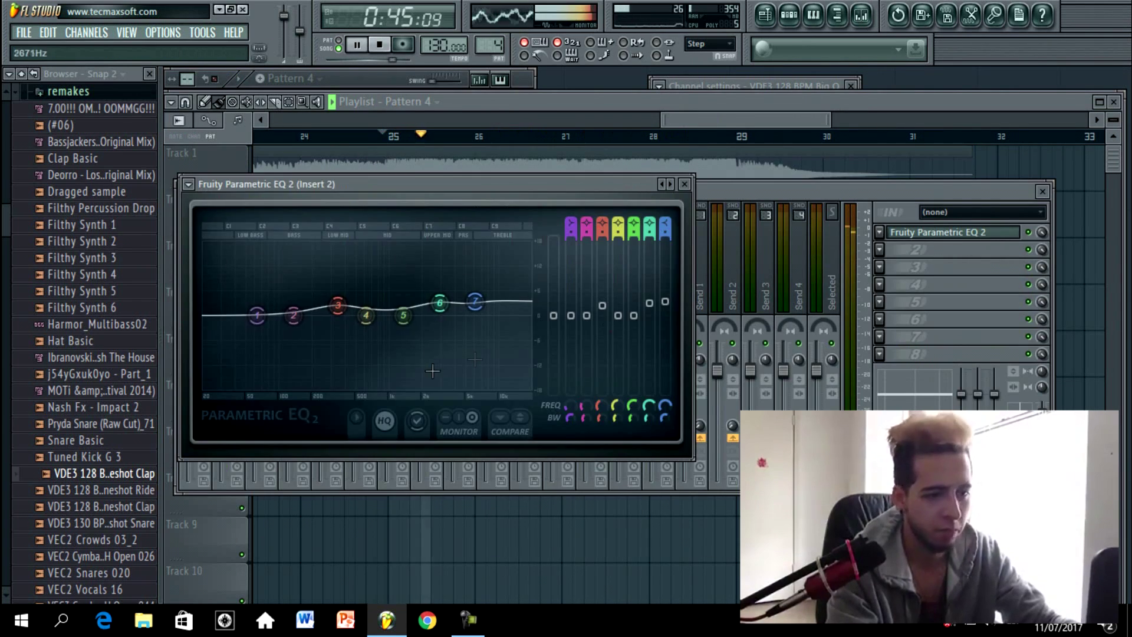
{"action": "left_click_drag", "start_coordinate": [407, 313], "coordinate": [440, 289]}
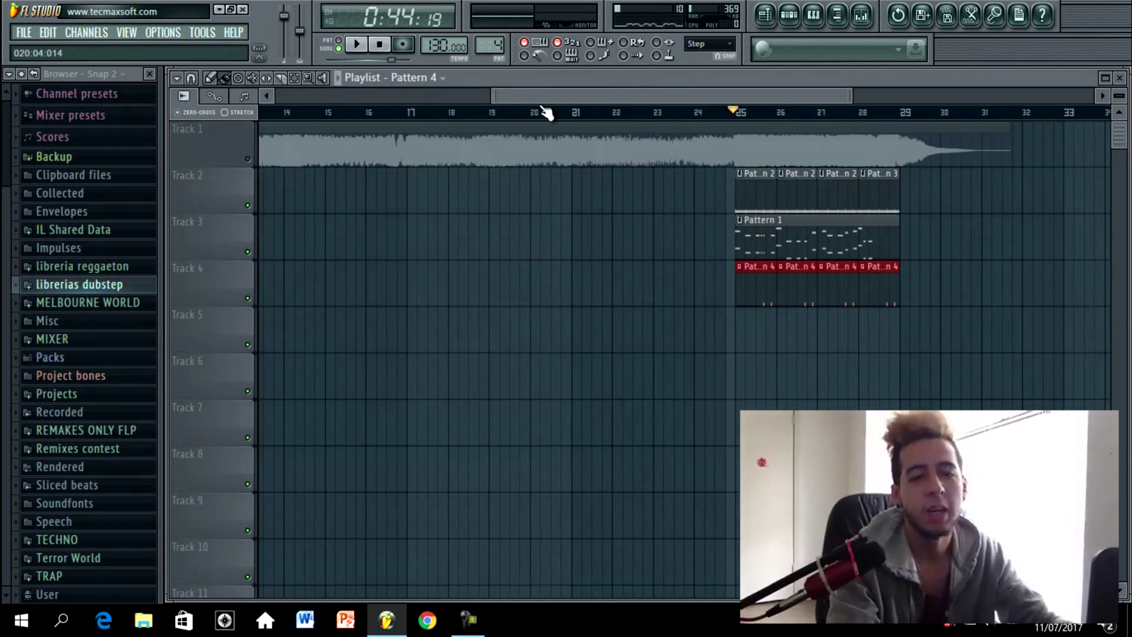
Step: Play the soloed reference audio from about bar 8 to examine the lead melody
{"action": "left_click_drag", "start_coordinate": [548, 101], "coordinate": [648, 101]}
{"action": "left_click_drag", "start_coordinate": [613, 99], "coordinate": [304, 124]}
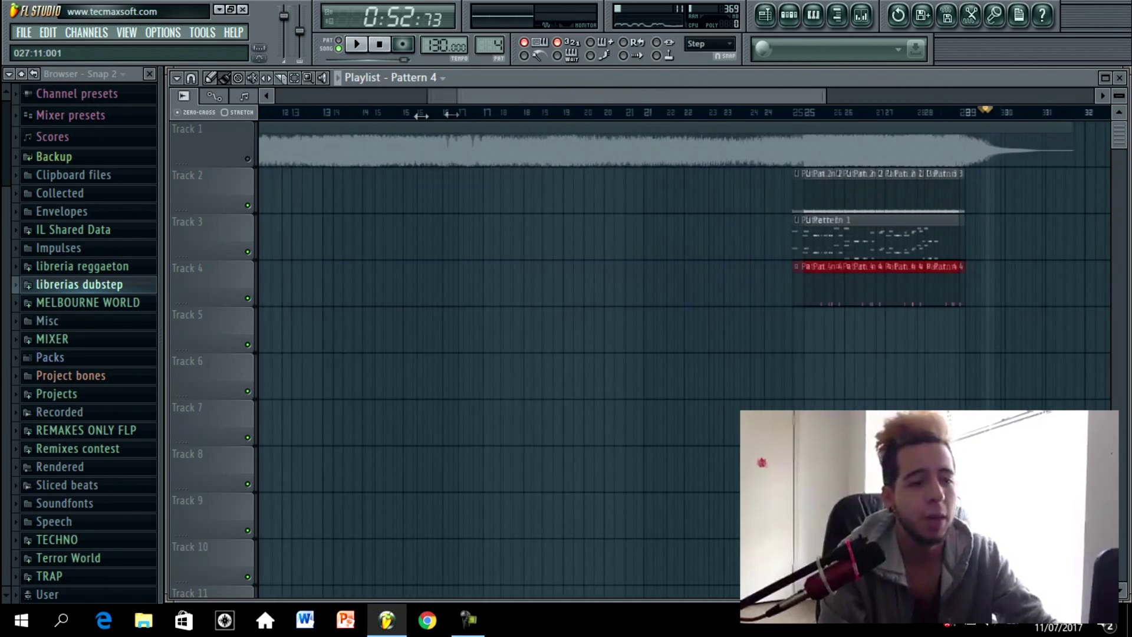
{"action": "left_click_drag", "start_coordinate": [375, 102], "coordinate": [326, 103]}
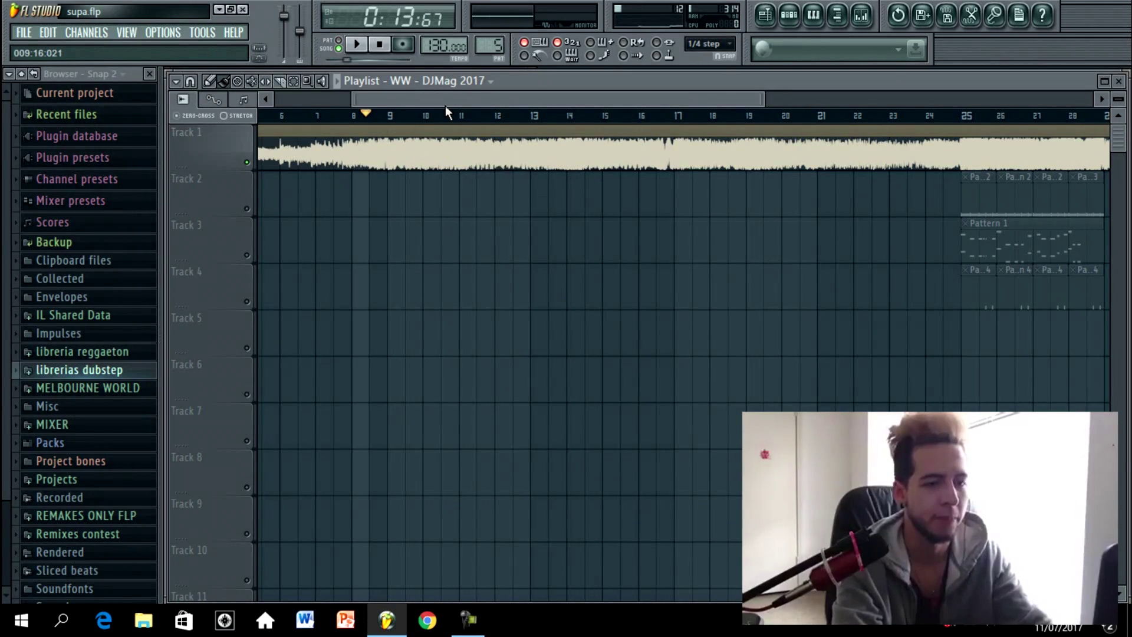
{"action": "key", "text": "space"}
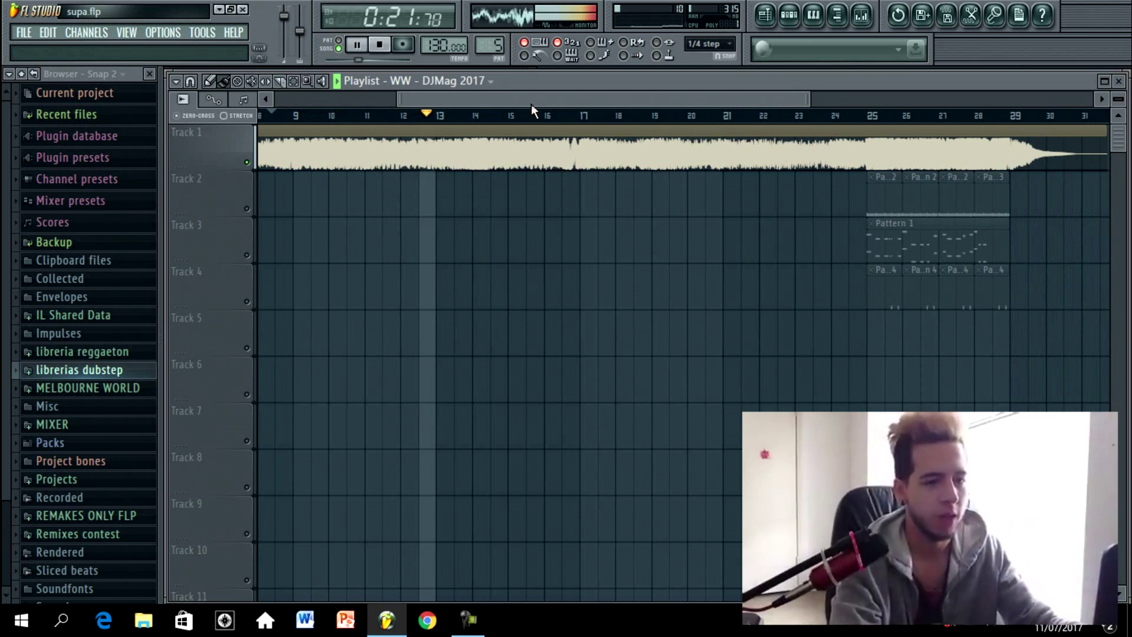
{"action": "key", "text": "space"}
Step: Insert a second Sylenth1 channel and load the LEAD - JP8K preset on it
{"action": "left_click_drag", "start_coordinate": [540, 83], "coordinate": [544, 160]}
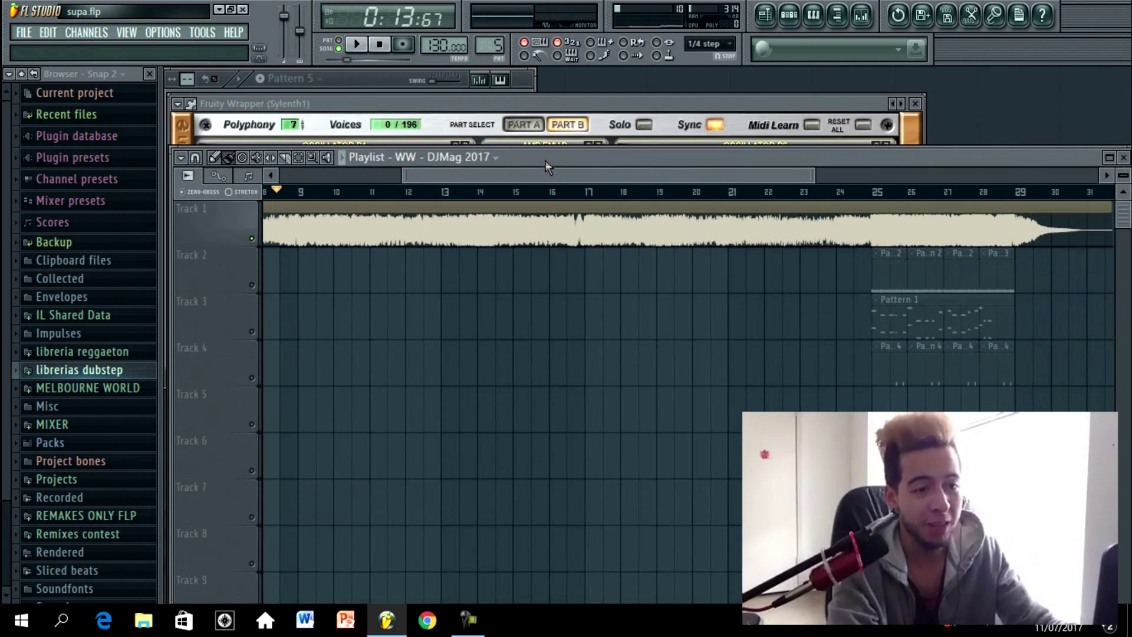
{"action": "left_click", "coordinate": [350, 79]}
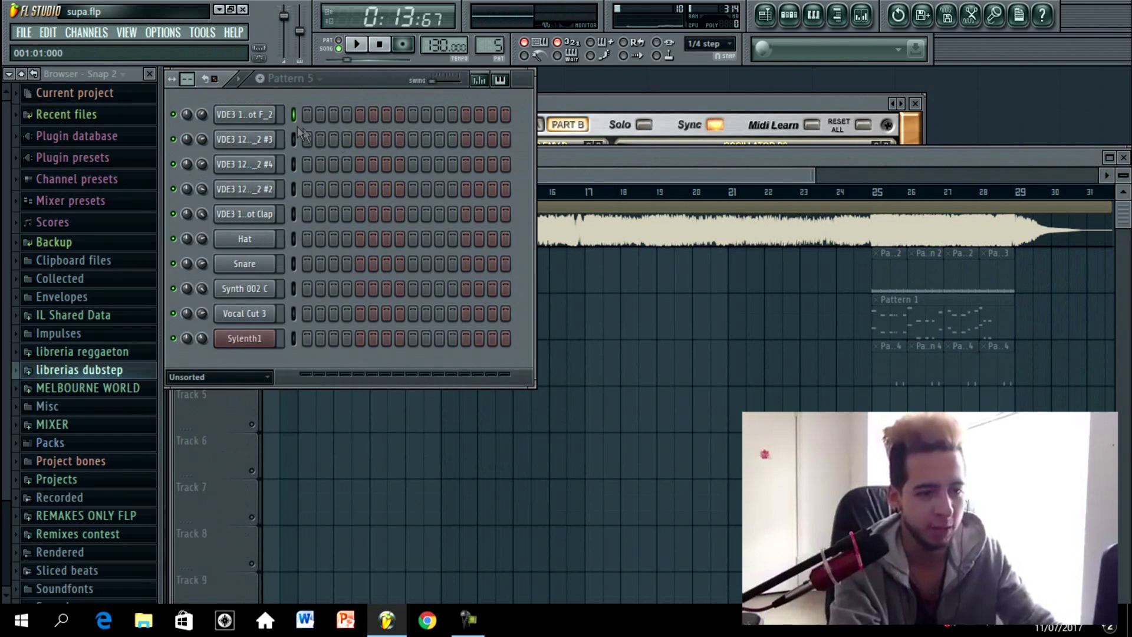
{"action": "right_click", "coordinate": [275, 113]}
{"action": "mouse_move", "coordinate": [330, 284]}
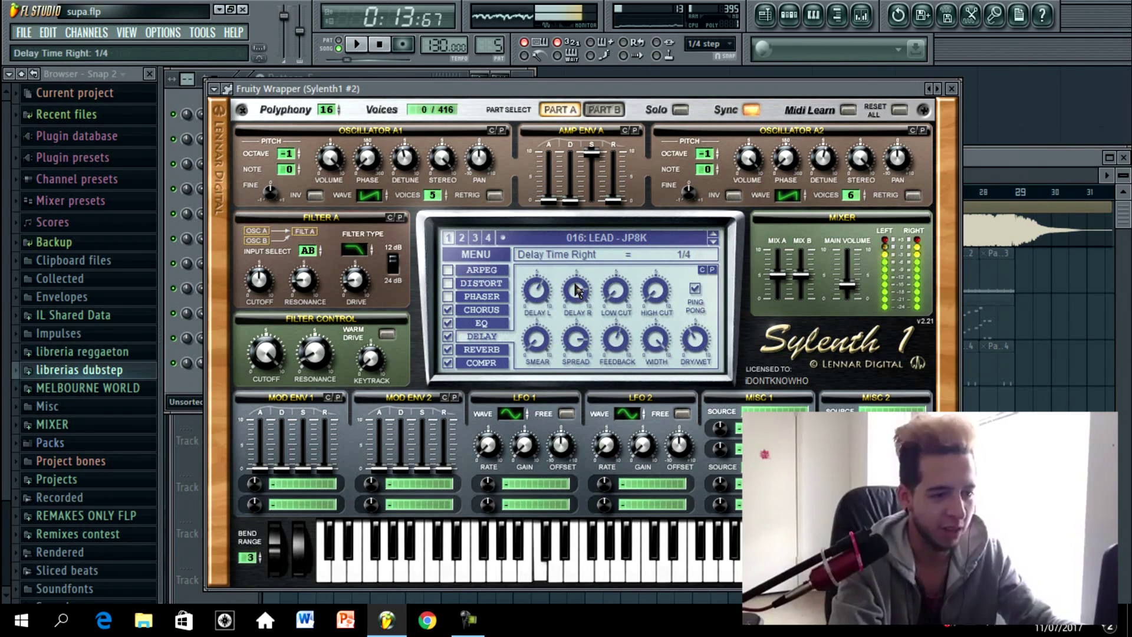
Step: Start the Sylenth1 #2 melody in Pattern 5 with a long B6 followed by G#6 notes in the first half of bar 1
{"action": "key", "text": "F7"}
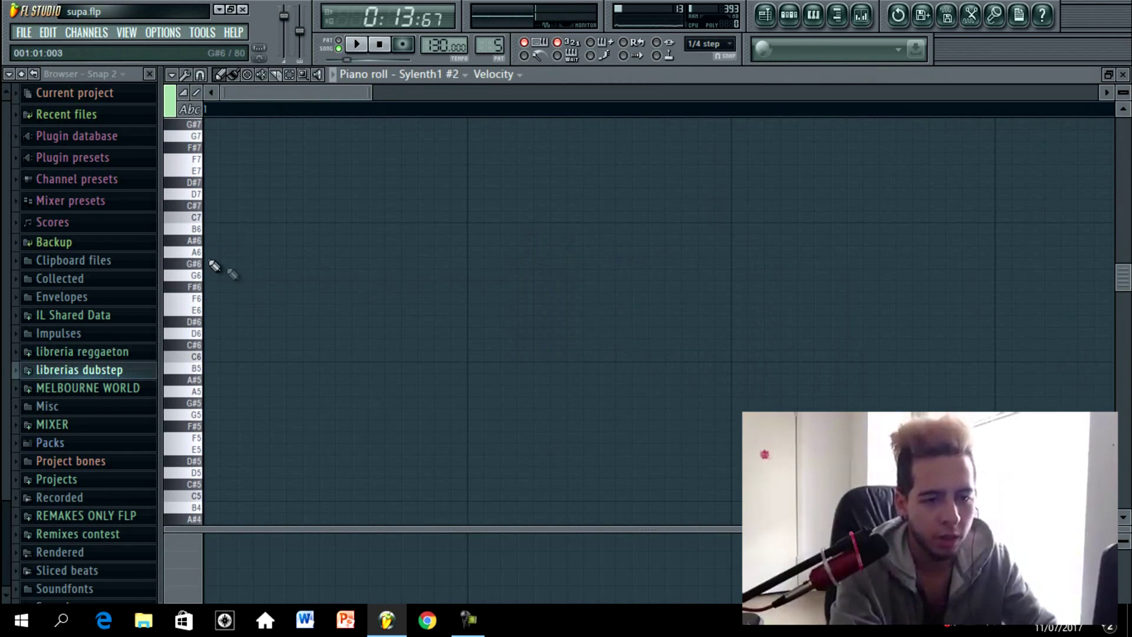
{"action": "left_click", "coordinate": [205, 229]}
{"action": "left_click", "coordinate": [336, 264]}
{"action": "left_click", "coordinate": [468, 264]}
{"action": "left_click_drag", "start_coordinate": [333, 229], "coordinate": [351, 229]}
{"action": "scroll", "coordinate": [354, 259], "scroll_direction": "up", "scroll_amount": 2}
{"action": "key", "text": "l"}
{"action": "key", "text": "space"}
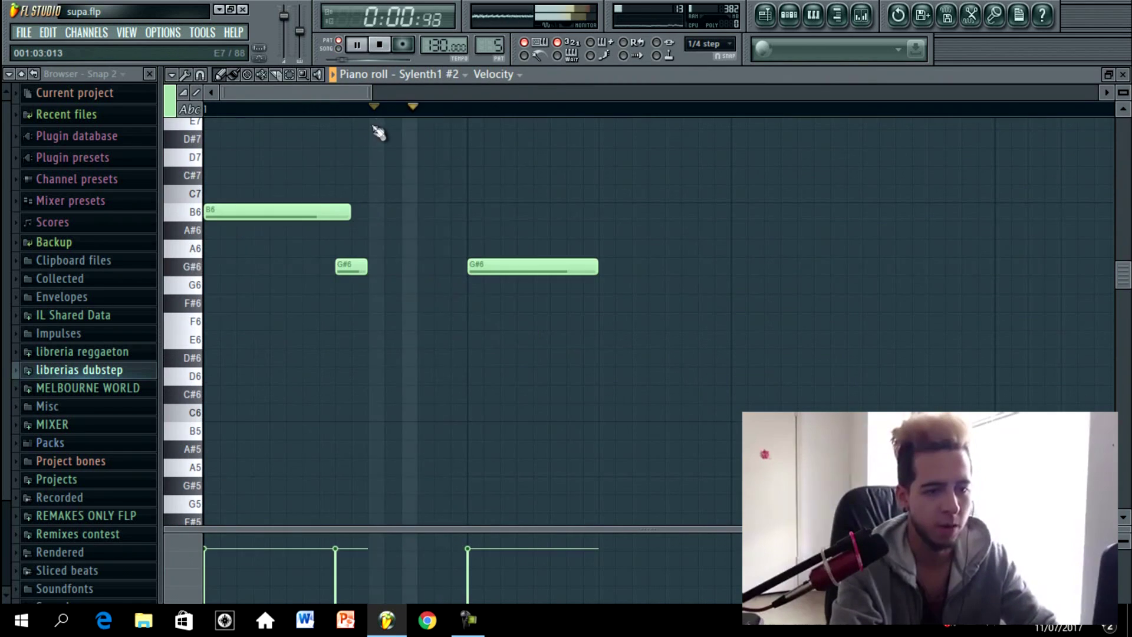
{"action": "key", "text": "space"}
{"action": "left_click_drag", "start_coordinate": [497, 265], "coordinate": [437, 266]}
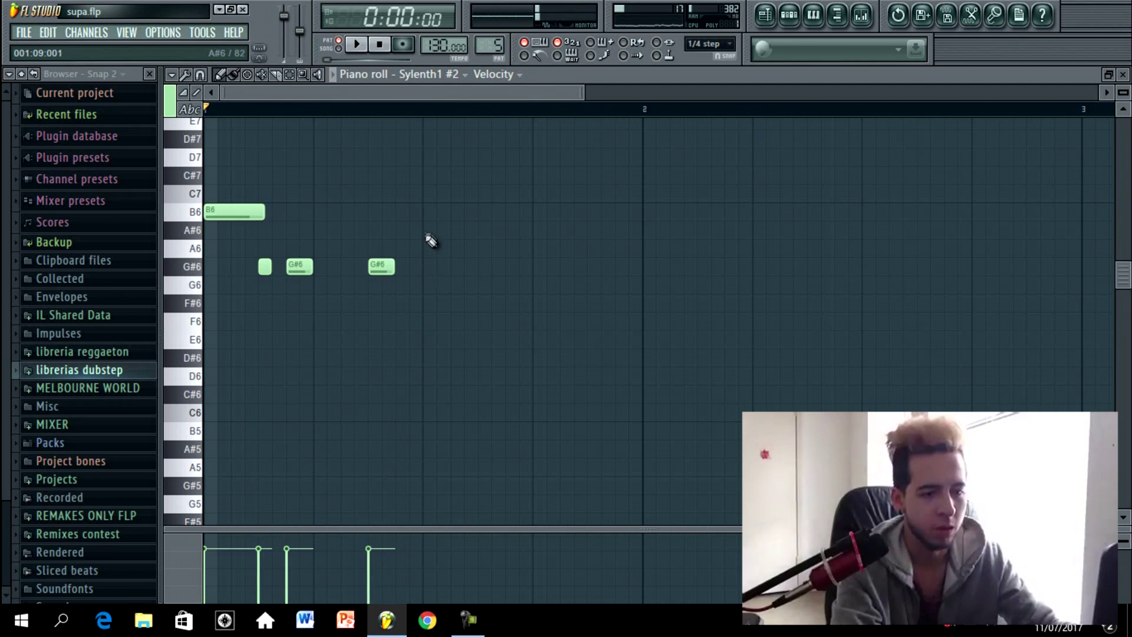
Step: Complete bar 1 of the melody with alternating B6 and G#6 notes and audition it
{"action": "left_click", "coordinate": [546, 212]}
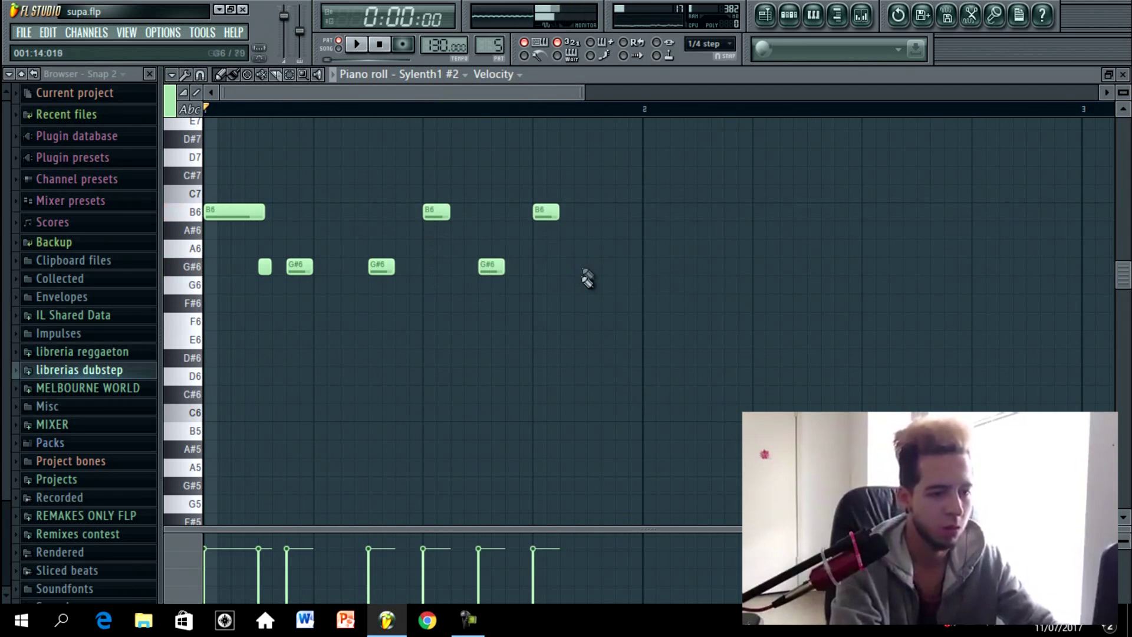
{"action": "key", "text": "space"}
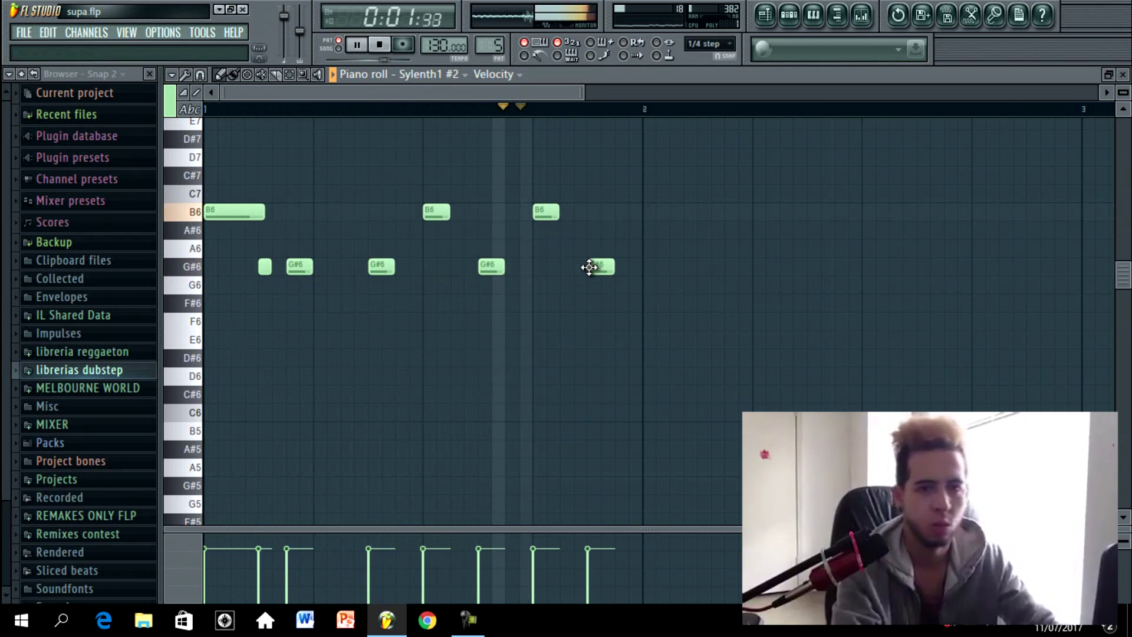
{"action": "key", "text": "space"}
Step: Begin bar 2 with a lengthened C#7 followed by a short E6 and further E6 notes, checking by playback
{"action": "scroll", "coordinate": [664, 283], "scroll_direction": "up", "scroll_amount": 3}
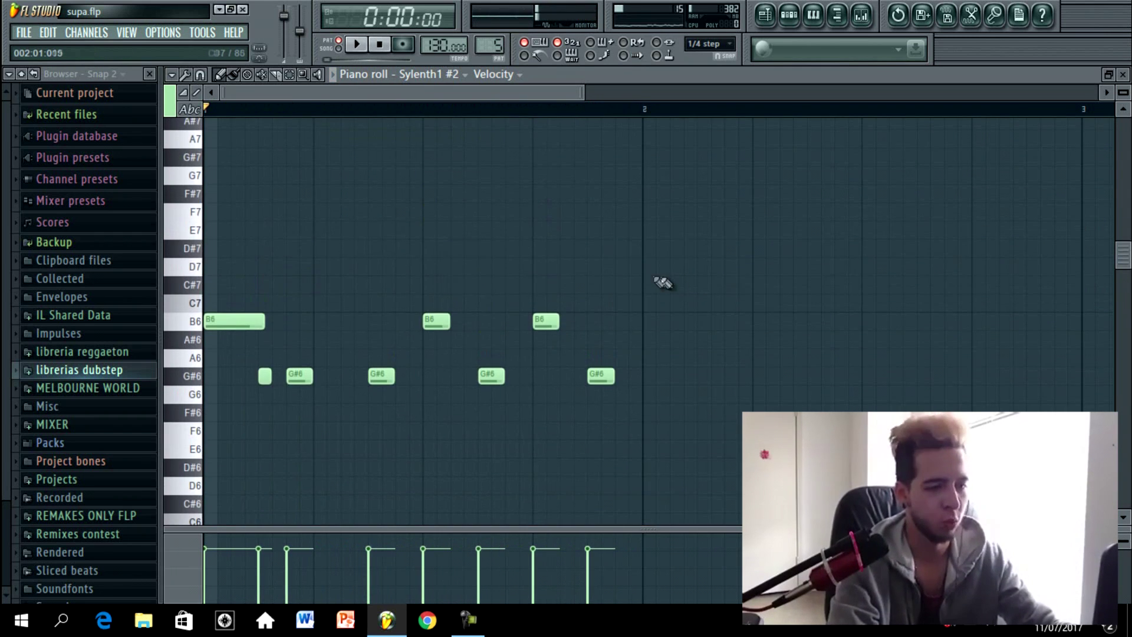
{"action": "left_click", "coordinate": [648, 271]}
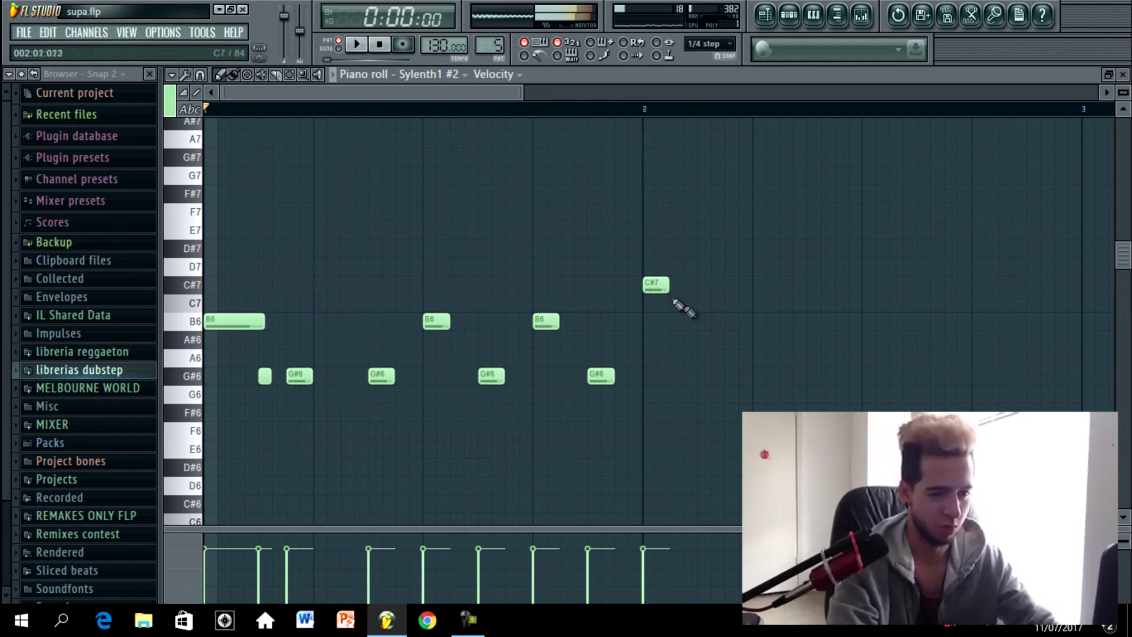
{"action": "key", "text": "space"}
{"action": "scroll", "coordinate": [728, 308], "scroll_direction": "down", "scroll_amount": 3}
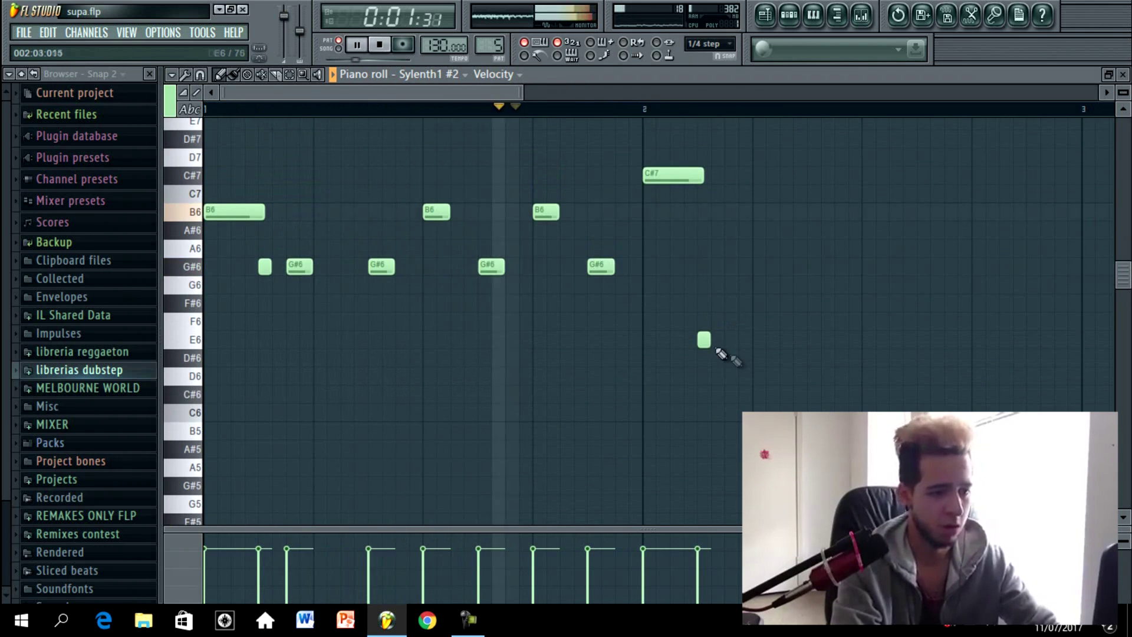
{"action": "left_click", "coordinate": [758, 341]}
{"action": "key", "text": "space"}
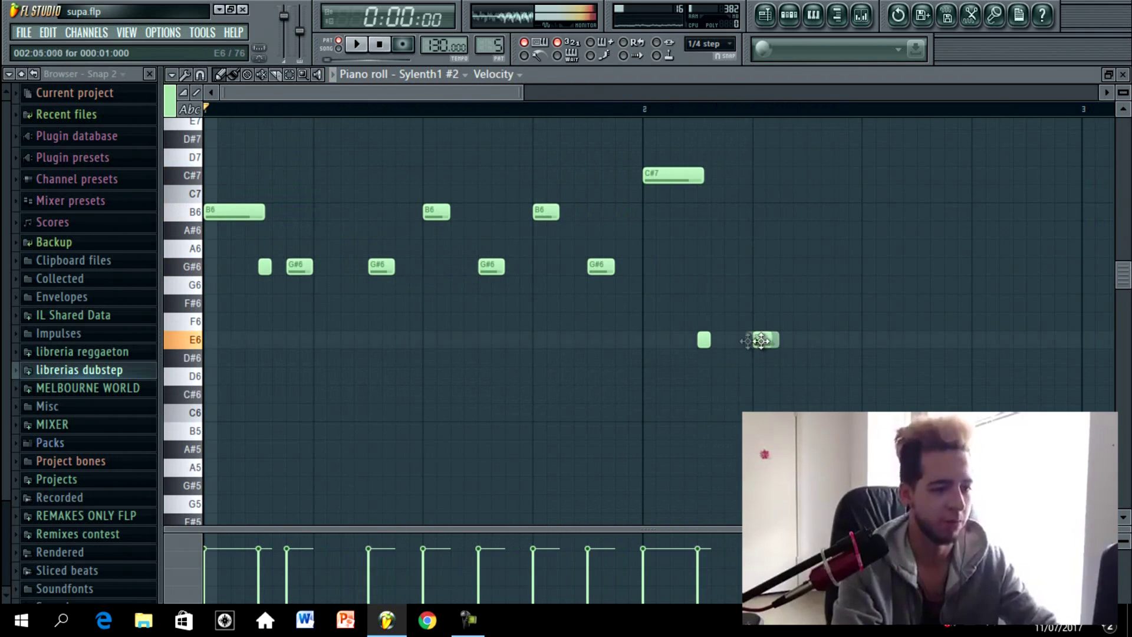
{"action": "scroll", "coordinate": [733, 340], "scroll_direction": "up", "scroll_amount": 3}
{"action": "key", "text": "space"}
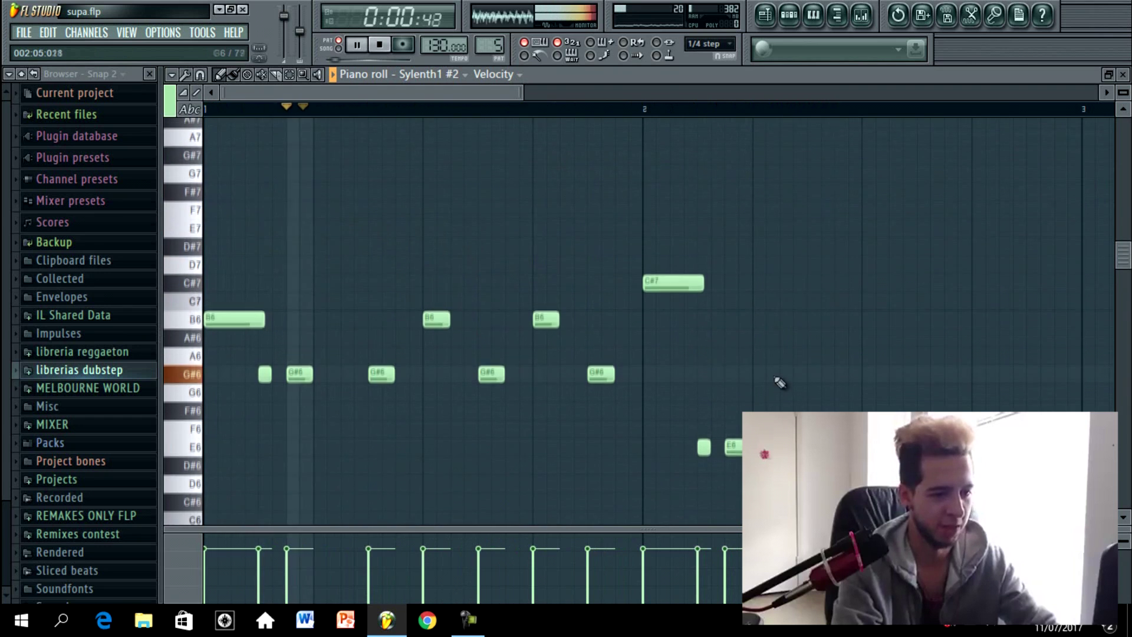
{"action": "key", "text": "space"}
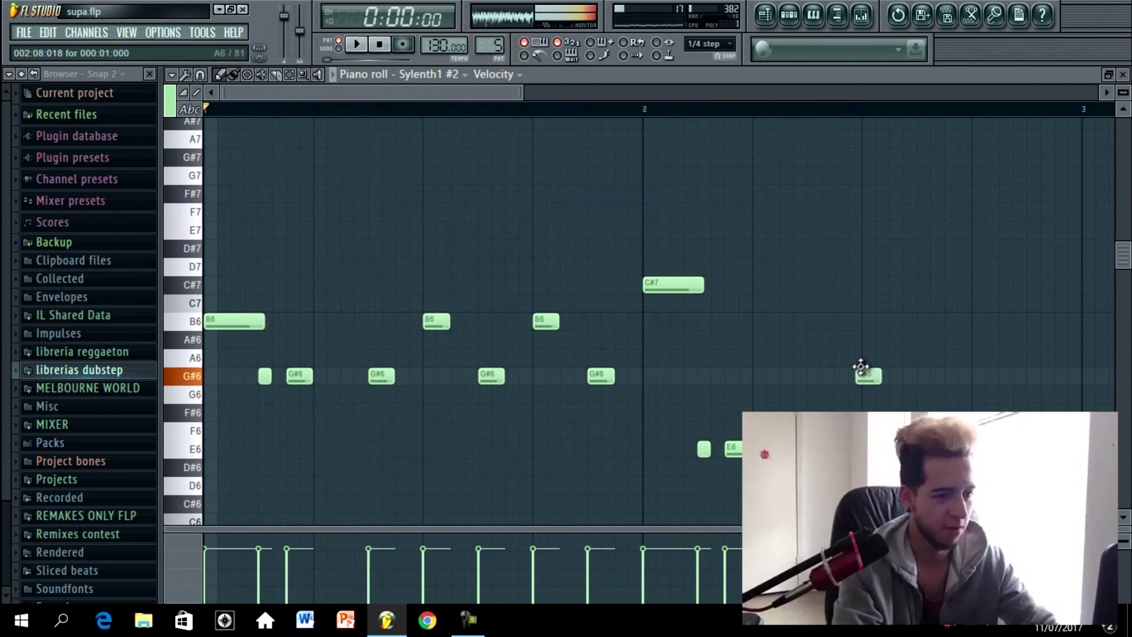
Step: Place A#6, F#6 and G#6 notes in the second half of bar 2
{"action": "left_click_drag", "start_coordinate": [861, 367], "coordinate": [866, 324]}
{"action": "key", "text": "space"}
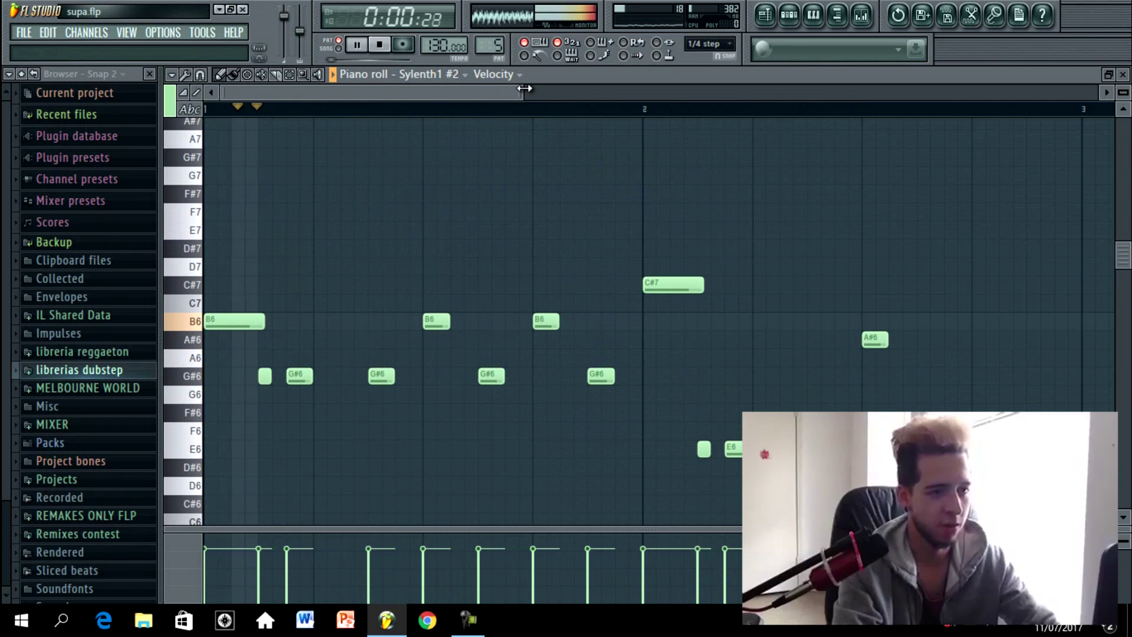
{"action": "scroll", "coordinate": [776, 192], "scroll_direction": "down", "scroll_amount": 3}
{"action": "scroll", "coordinate": [669, 265], "scroll_direction": "up", "scroll_amount": 1}
{"action": "left_click", "coordinate": [696, 413]}
{"action": "key", "text": "space"}
{"action": "left_click", "coordinate": [731, 341]}
{"action": "left_click_drag", "start_coordinate": [730, 343], "coordinate": [725, 380]}
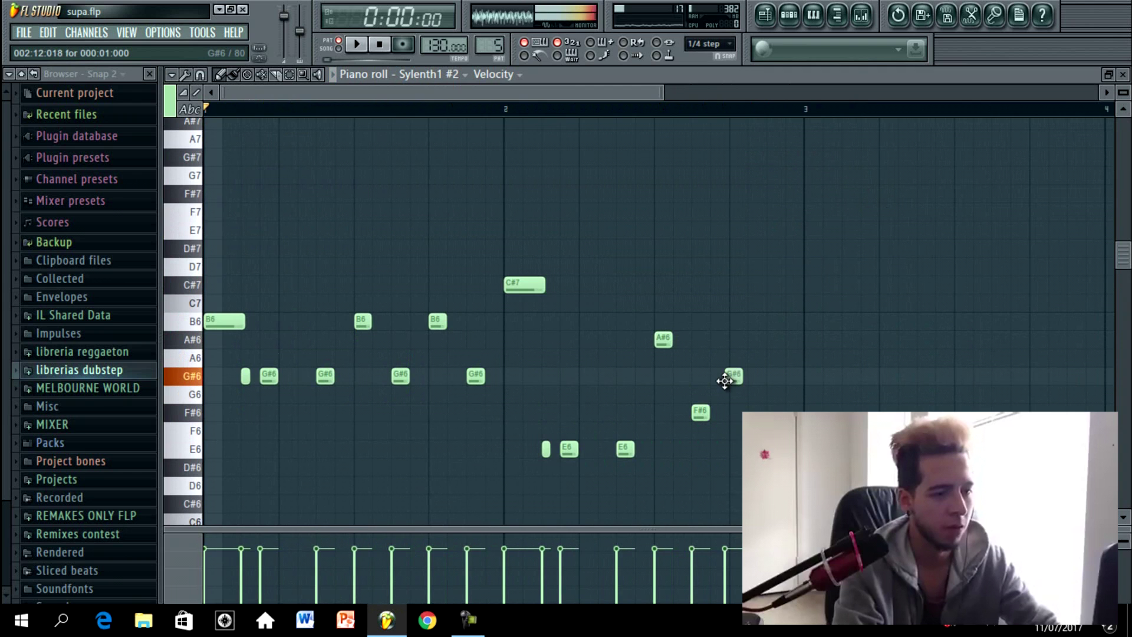
Step: End bar 2 with an A#6 note stretched to the bar line and play the melody
{"action": "key", "text": "space"}
{"action": "left_click", "coordinate": [774, 341]}
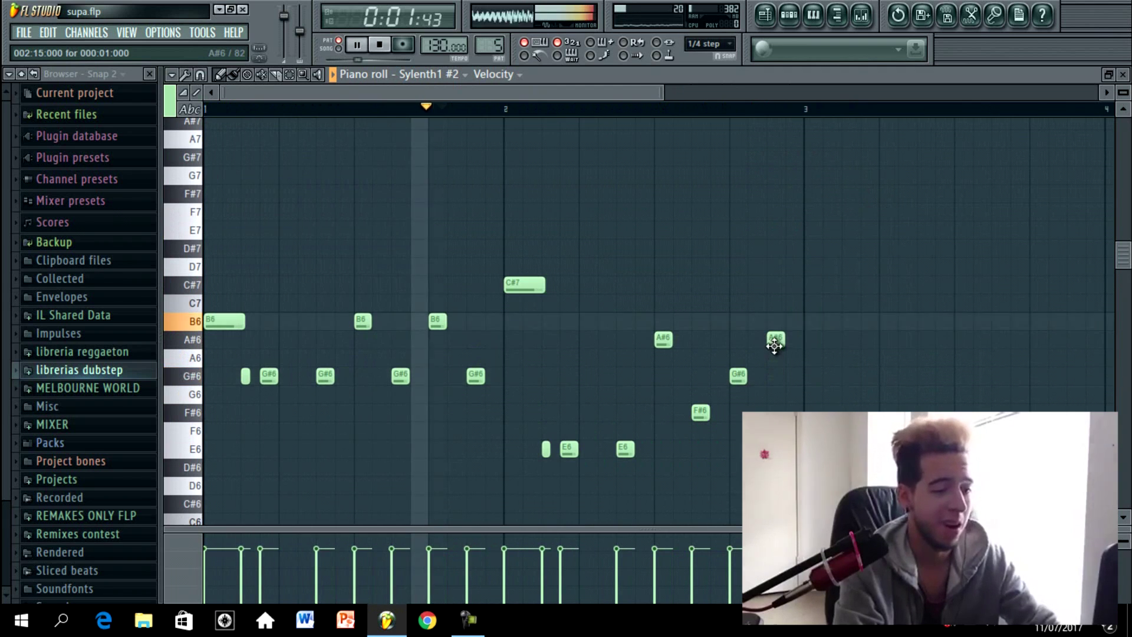
{"action": "left_click_drag", "start_coordinate": [780, 340], "coordinate": [801, 342]}
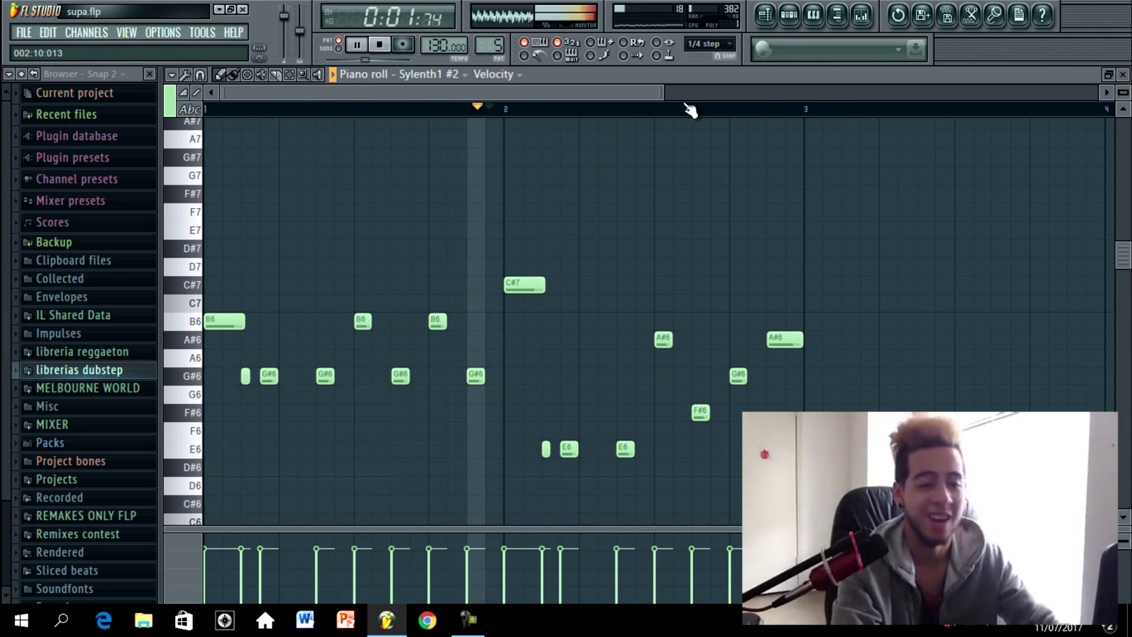
{"action": "key", "text": "space"}
Step: Duplicate the two-bar melody into bars 3 and 4 and divide the copied mid-bar A#6 in bar 4 into two short notes
{"action": "left_click_drag", "start_coordinate": [659, 98], "coordinate": [820, 94]}
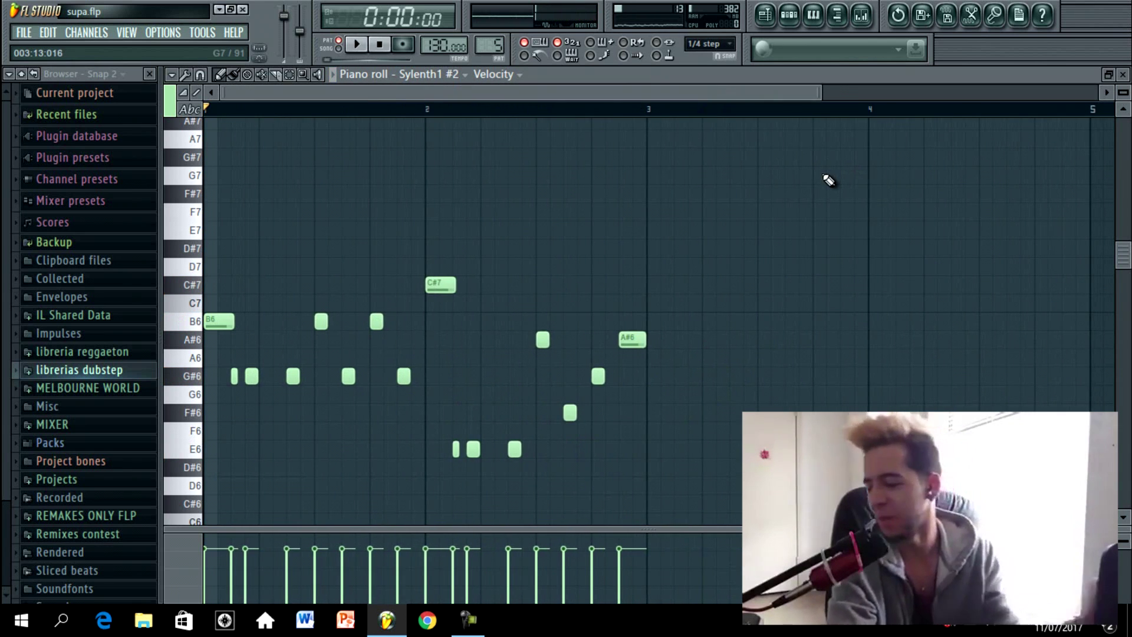
{"action": "key", "text": "ctrl+a"}
{"action": "left_click_drag", "start_coordinate": [226, 323], "coordinate": [658, 342]}
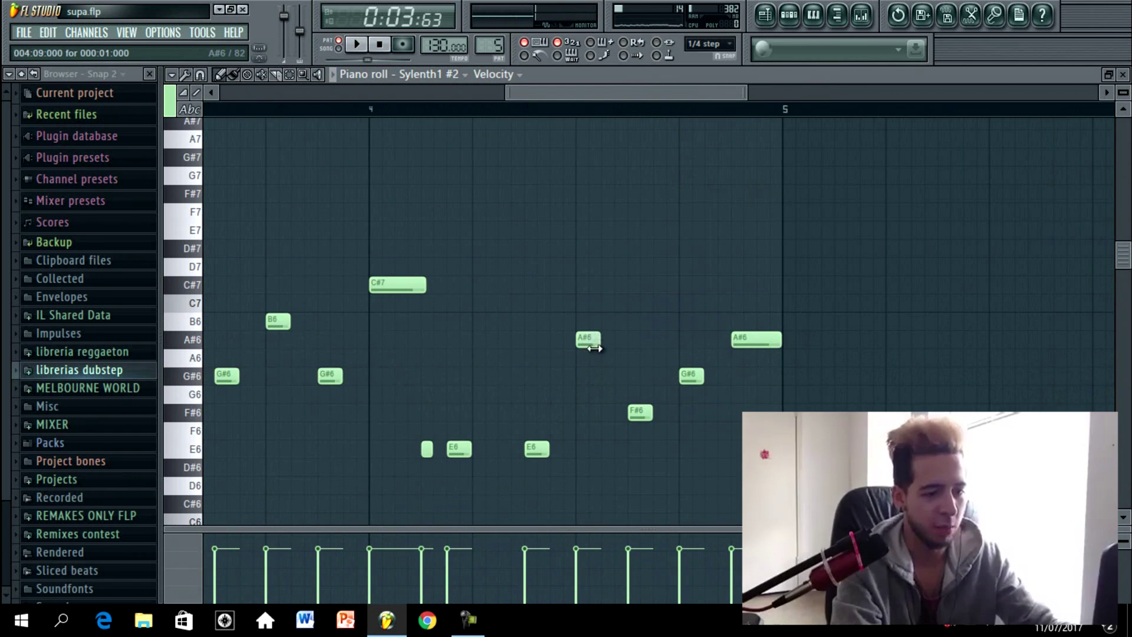
{"action": "left_click", "coordinate": [608, 340]}
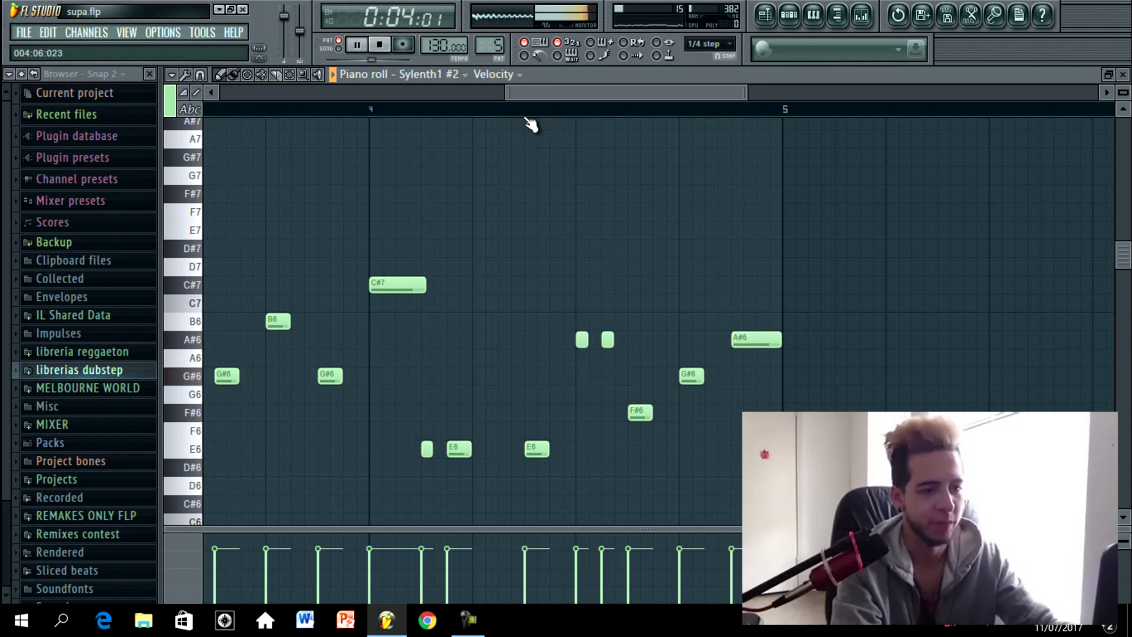
Step: Select the whole four-bar melody and duplicate it into bars 5 to 8
{"action": "left_click_drag", "start_coordinate": [508, 92], "coordinate": [221, 92]}
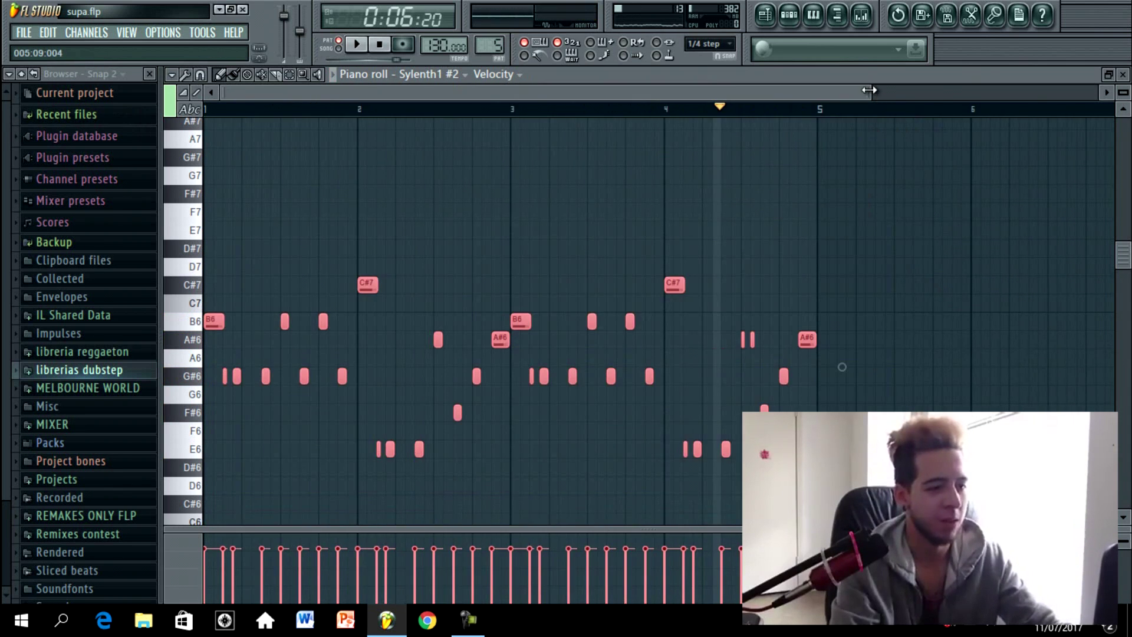
{"action": "scroll", "coordinate": [668, 367], "scroll_direction": "down", "scroll_amount": 2}
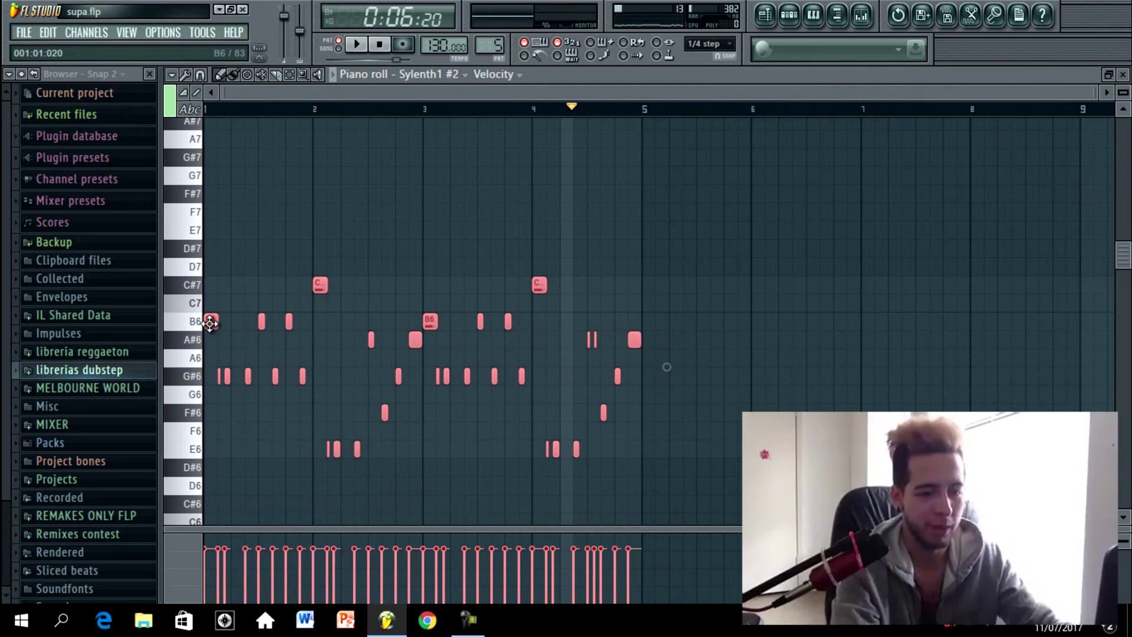
{"action": "mouse_move", "coordinate": [209, 323]}
{"action": "left_mouse_down"}
{"action": "mouse_move", "coordinate": [623, 320]}
{"action": "mouse_move", "coordinate": [641, 300]}
{"action": "mouse_move", "coordinate": [647, 321]}
{"action": "left_mouse_up"}
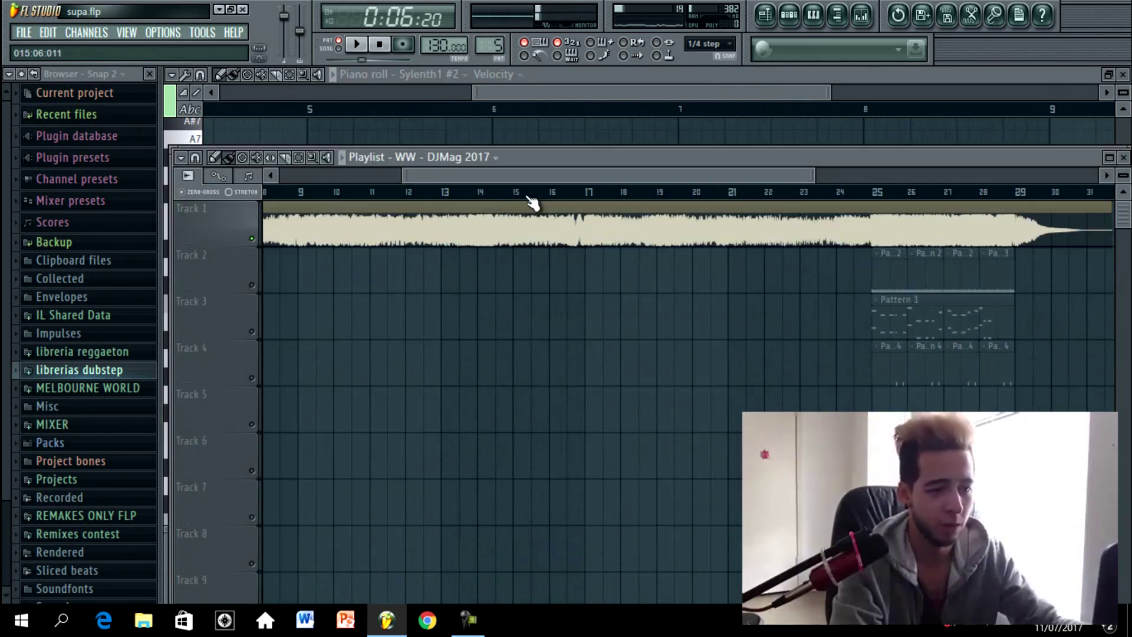
Step: Play the reference audio from around bar 12 to examine the melody's variation
{"action": "left_click", "coordinate": [527, 194]}
{"action": "key", "text": "space"}
{"action": "scroll", "coordinate": [500, 190], "scroll_direction": "up", "scroll_amount": 2}
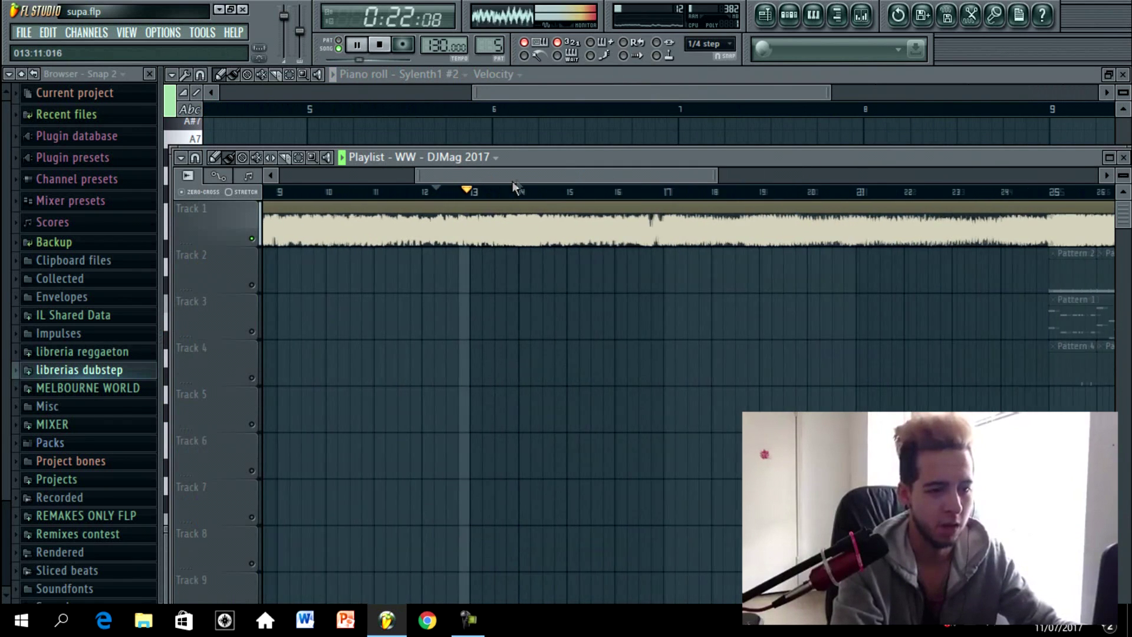
Step: Play the melody in the piano roll and raise the second E6 note of bar 6 to C#7
{"action": "left_click", "coordinate": [579, 90]}
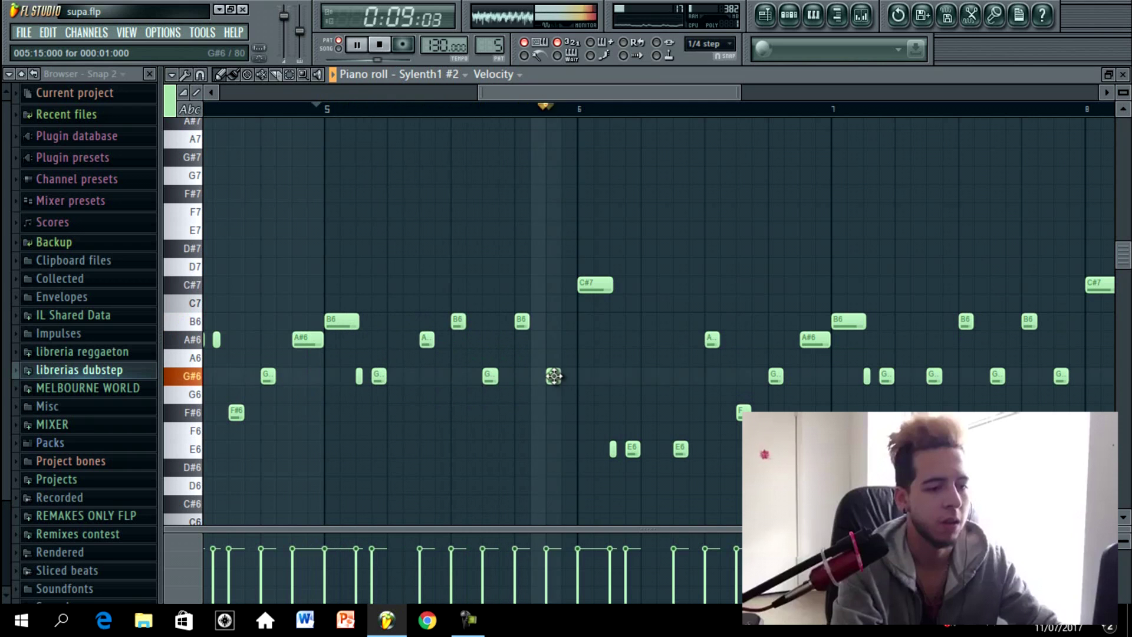
{"action": "key", "text": "space"}
{"action": "key", "text": "space"}
{"action": "left_click_drag", "start_coordinate": [630, 448], "coordinate": [631, 284]}
{"action": "key", "text": "space"}
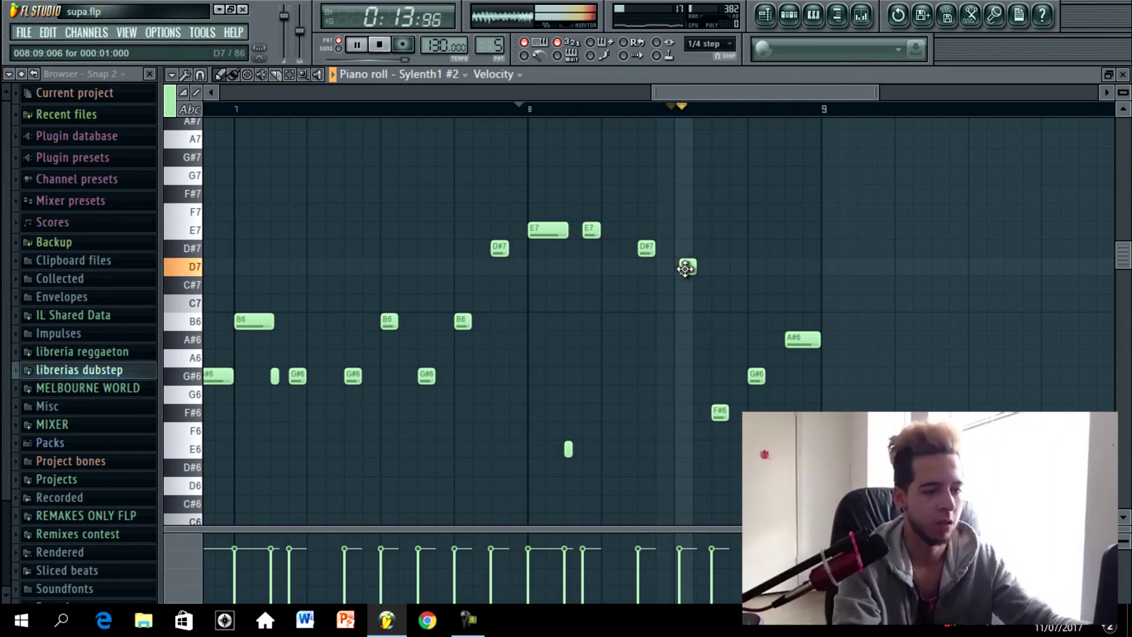
Step: Rework the second half of bar 8 into repeated C#7 notes falling to B6 before the closing A#6
{"action": "left_click_drag", "start_coordinate": [684, 265], "coordinate": [681, 289]}
{"action": "left_click", "coordinate": [715, 283]}
{"action": "right_click", "coordinate": [719, 412]}
{"action": "key", "text": "space"}
{"action": "left_click", "coordinate": [720, 293]}
{"action": "left_click_drag", "start_coordinate": [761, 378], "coordinate": [753, 319]}
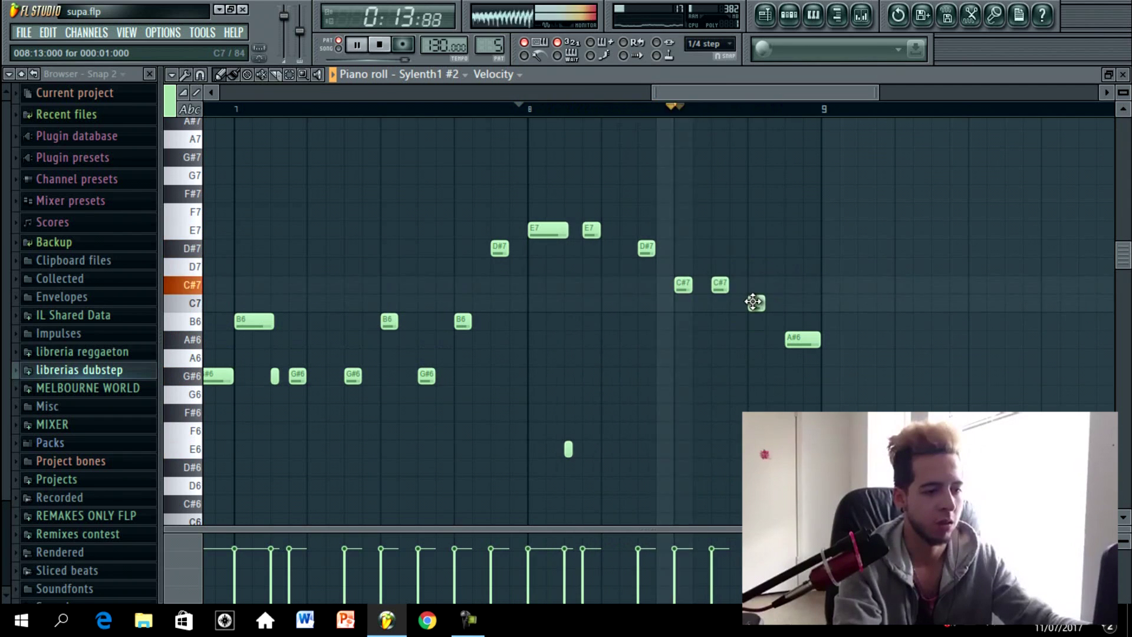
{"action": "left_click", "coordinate": [765, 15]}
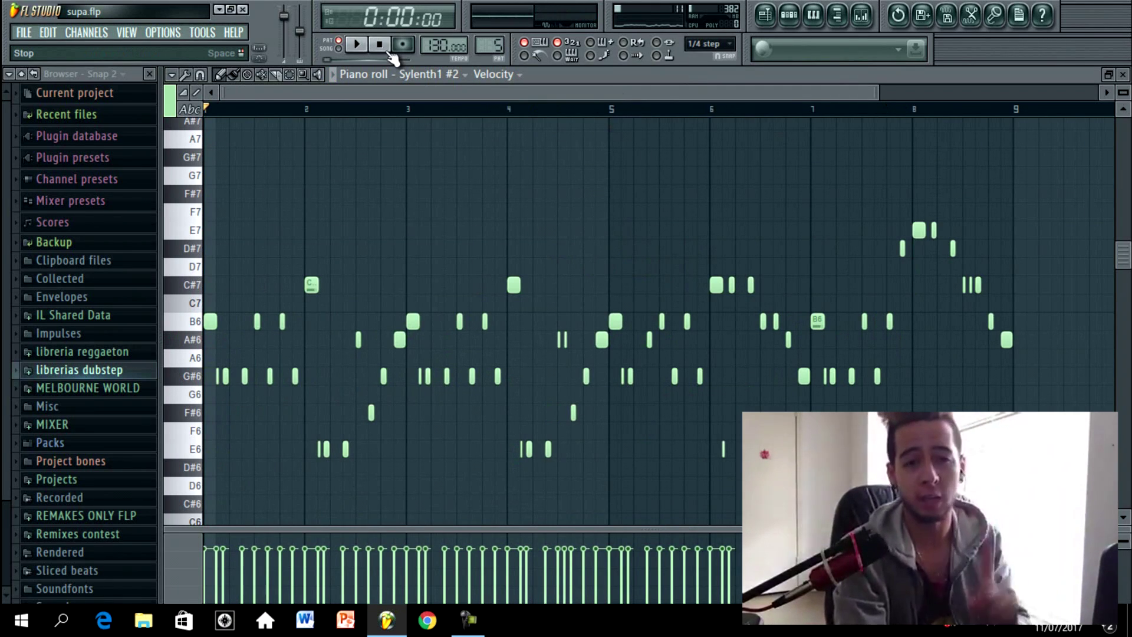
Step: Play the melody from the start, lower the long note ending bar 6 to F#6, and replay bars 6 to 8
{"action": "key", "text": "space"}
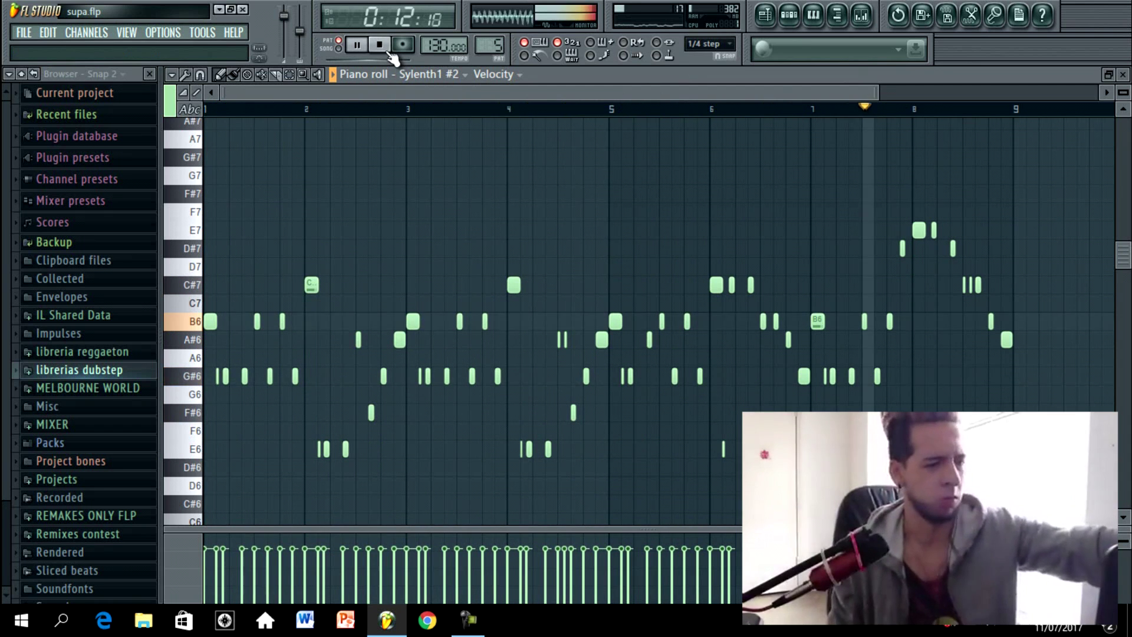
{"action": "left_click", "coordinate": [380, 46]}
{"action": "left_click", "coordinate": [717, 109]}
{"action": "key", "text": "space"}
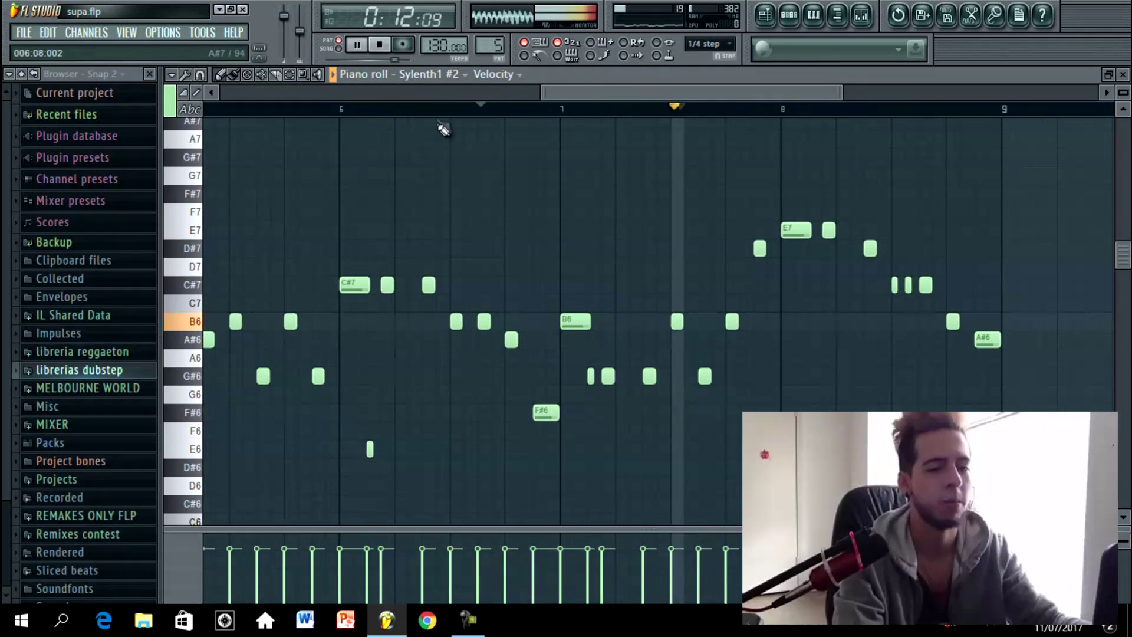
{"action": "left_click", "coordinate": [446, 108]}
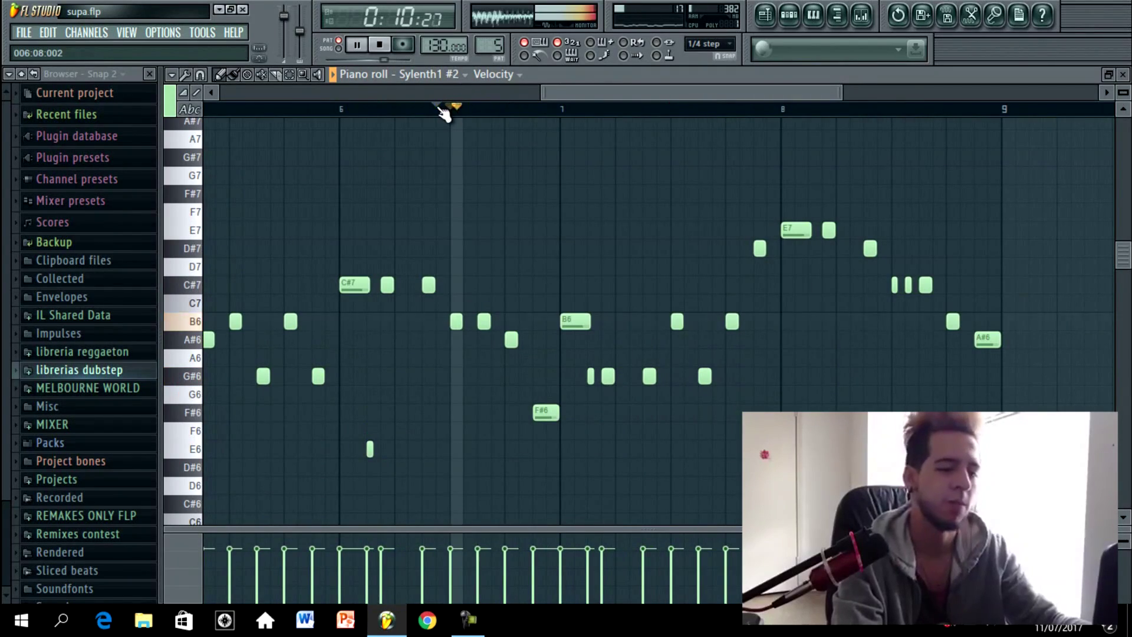
{"action": "left_click_drag", "start_coordinate": [637, 96], "coordinate": [629, 95]}
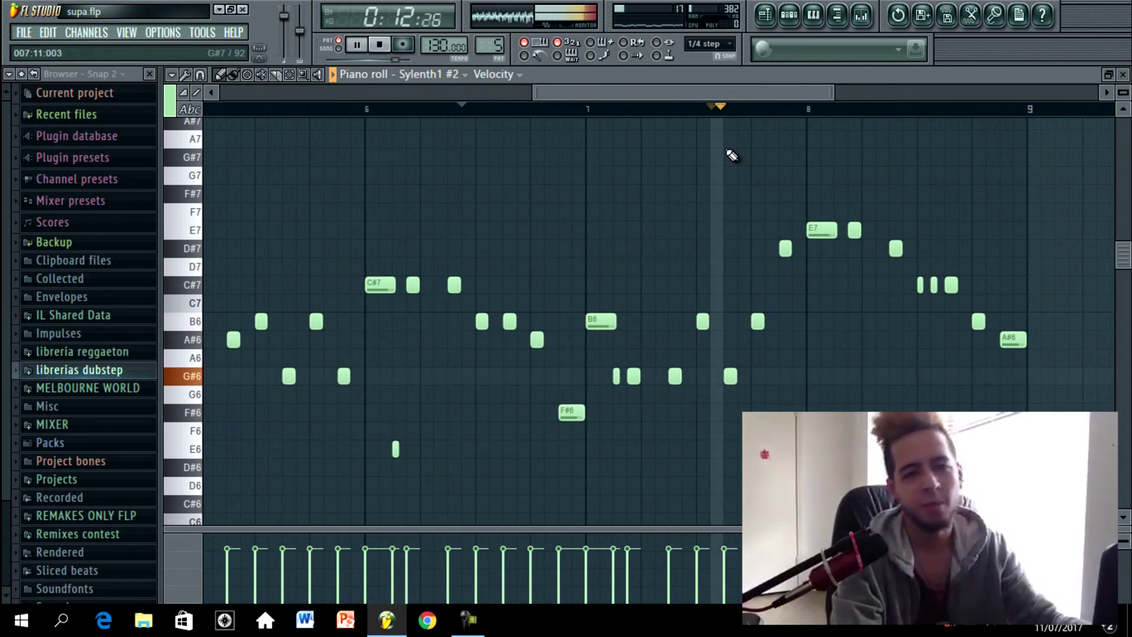
{"action": "key", "text": "space"}
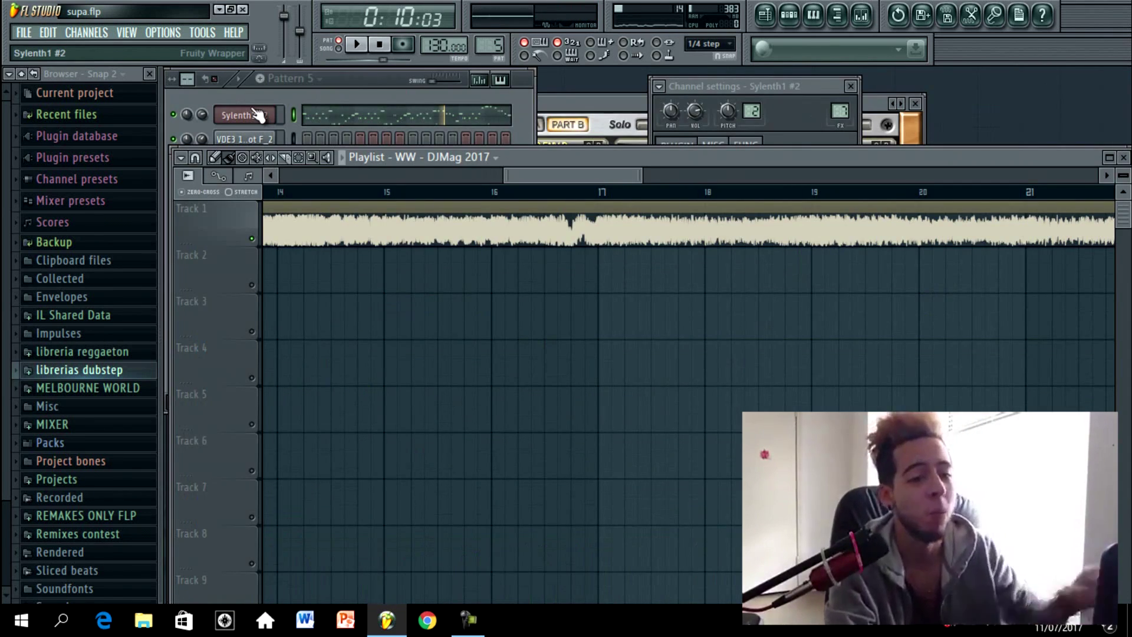
Step: Clone the Sylenth1 #2 lead channel and reselect the original channel holding the melody
{"action": "left_click", "coordinate": [349, 90]}
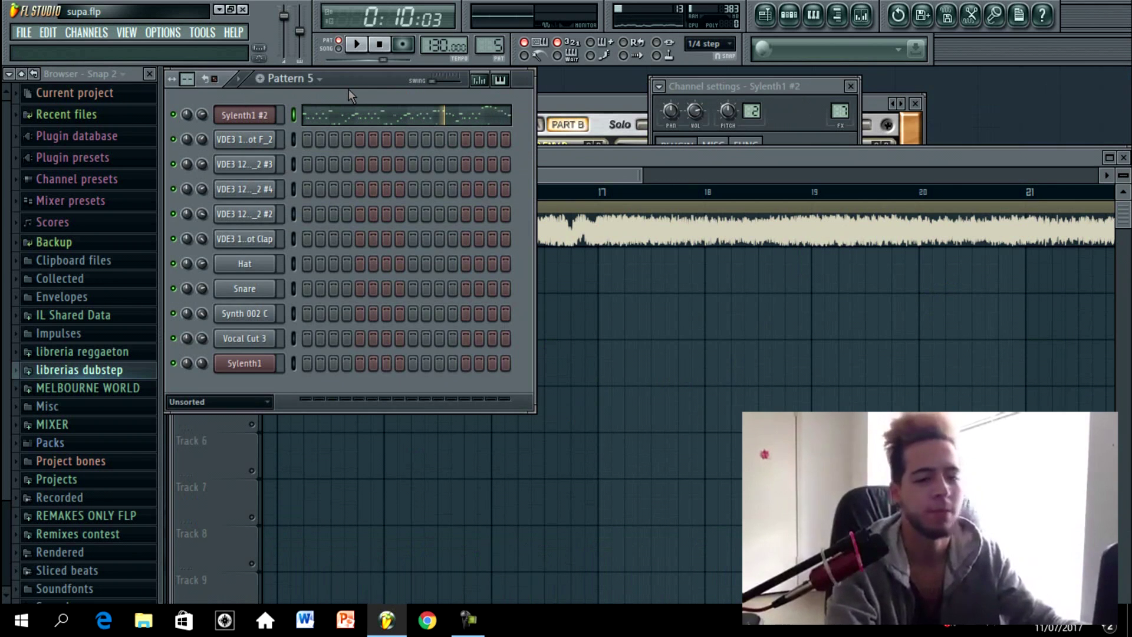
{"action": "right_click", "coordinate": [272, 112]}
{"action": "left_click", "coordinate": [326, 298]}
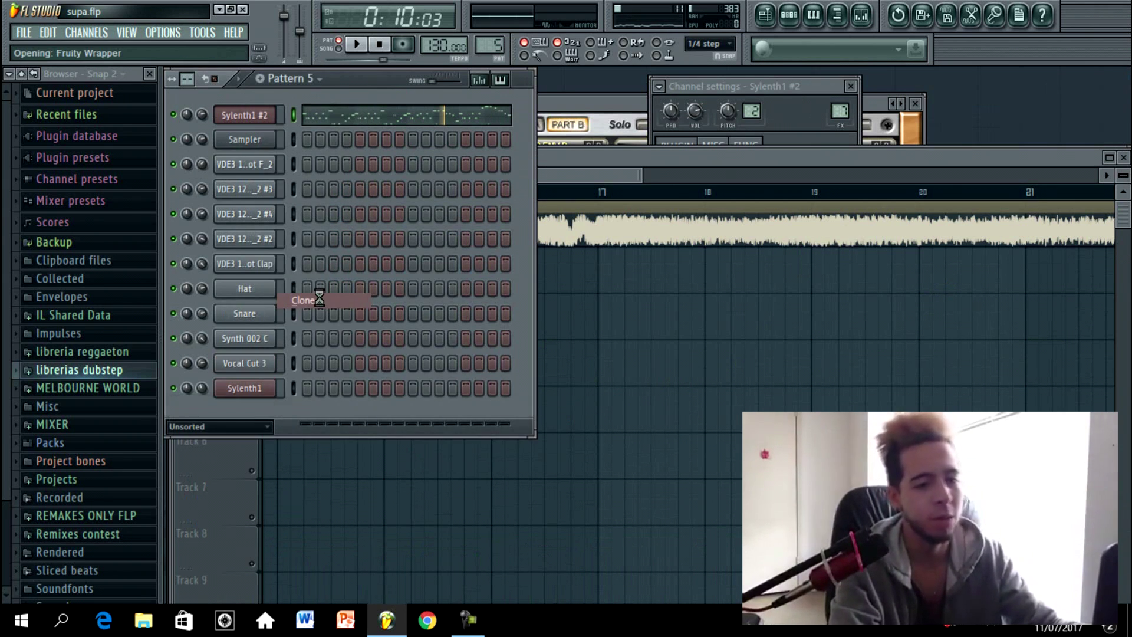
{"action": "left_click", "coordinate": [295, 139]}
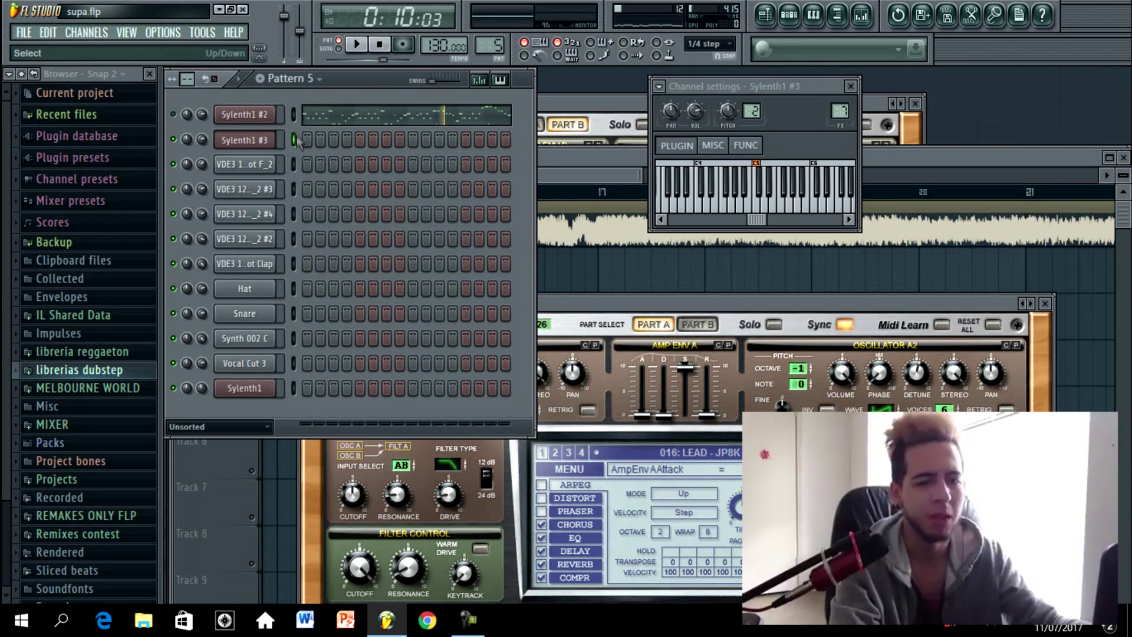
{"action": "left_click", "coordinate": [295, 115]}
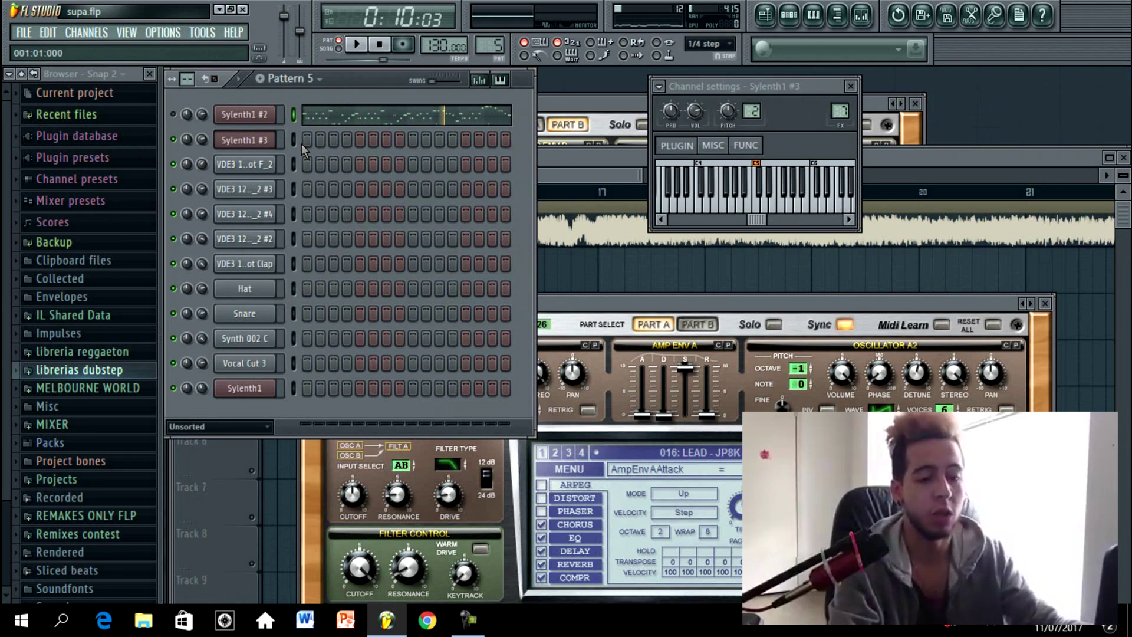
Step: Load the LD Zemor preset from the "no mirar" folder into Sylenth1 #3 and switch off its distortion during playback
{"action": "left_click", "coordinate": [244, 140]}
{"action": "left_click_drag", "start_coordinate": [560, 304], "coordinate": [519, 174]}
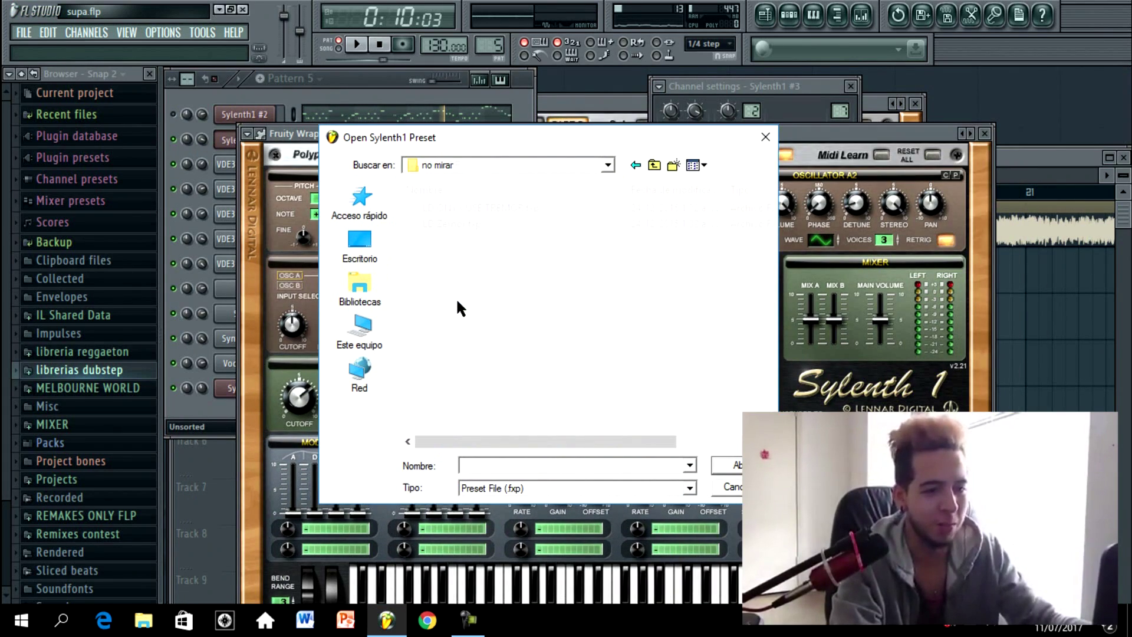
{"action": "double_click", "coordinate": [455, 301]}
{"action": "double_click", "coordinate": [462, 223]}
{"action": "key", "text": "q"}
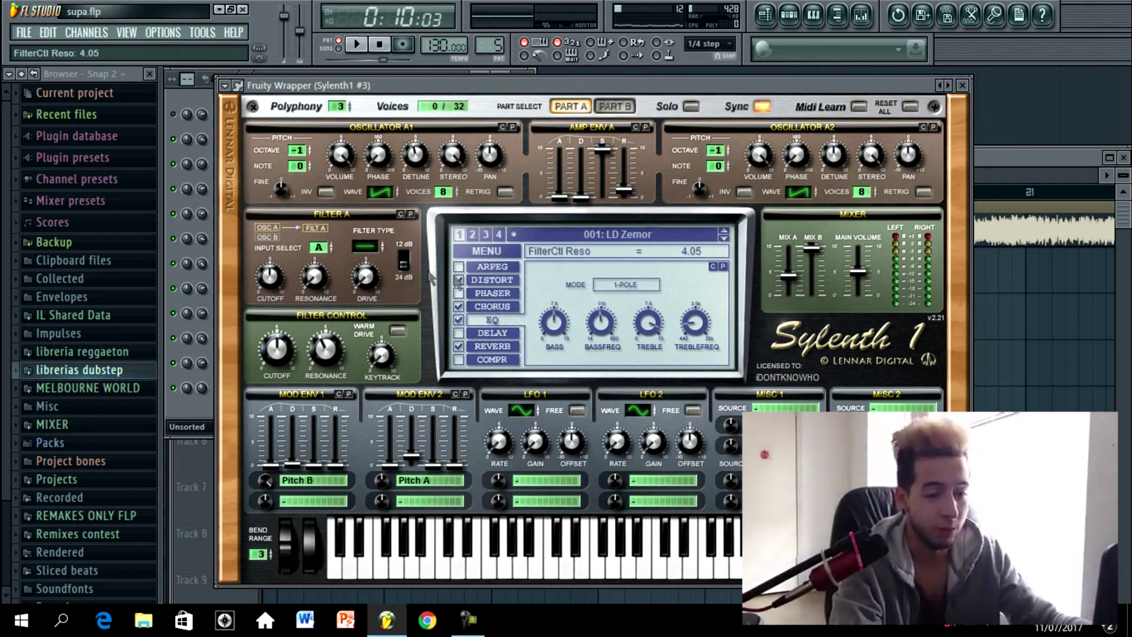
{"action": "key", "text": "space"}
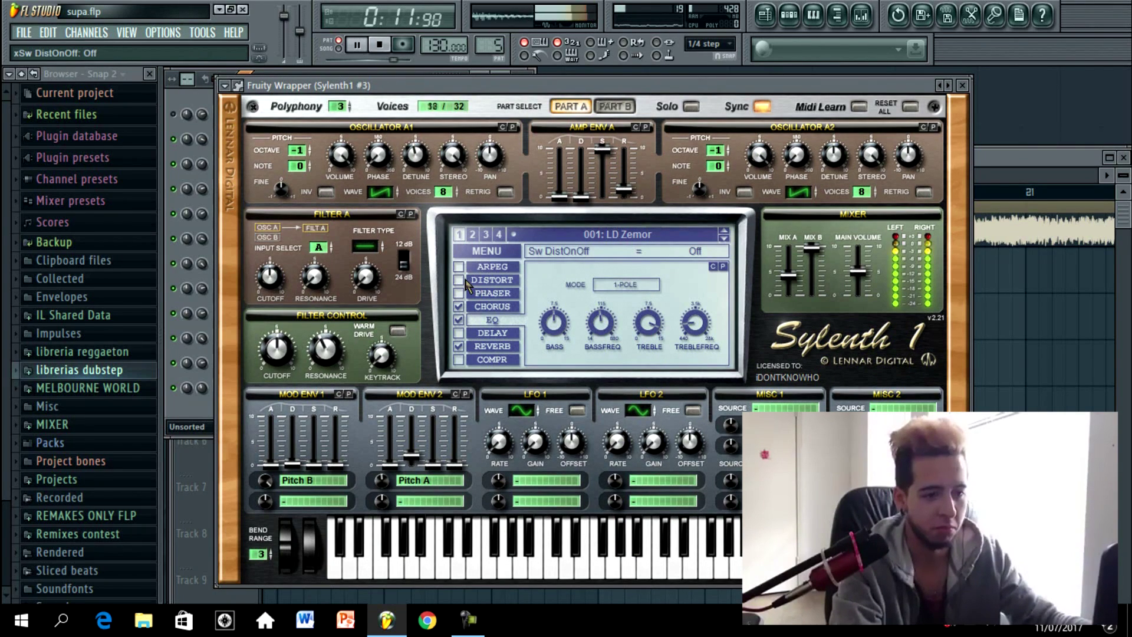
{"action": "left_click", "coordinate": [490, 307]}
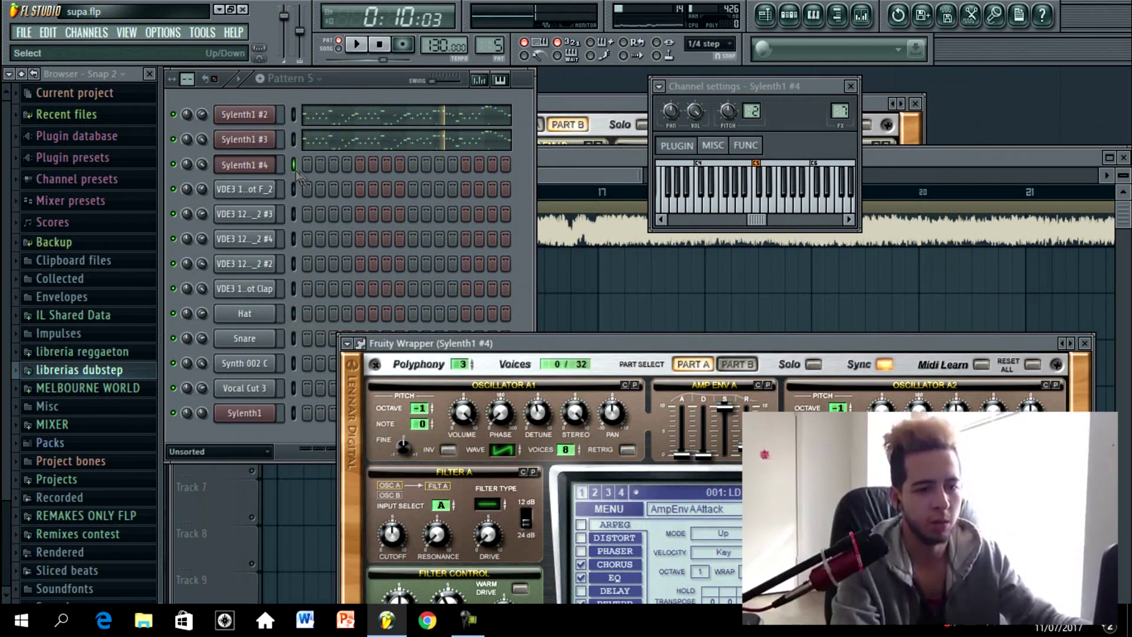
Step: Paste the melody into the Sylenth1 #4 channel and load the VANDALISM_Lead_Everlasting preset in it
{"action": "left_click", "coordinate": [295, 166]}
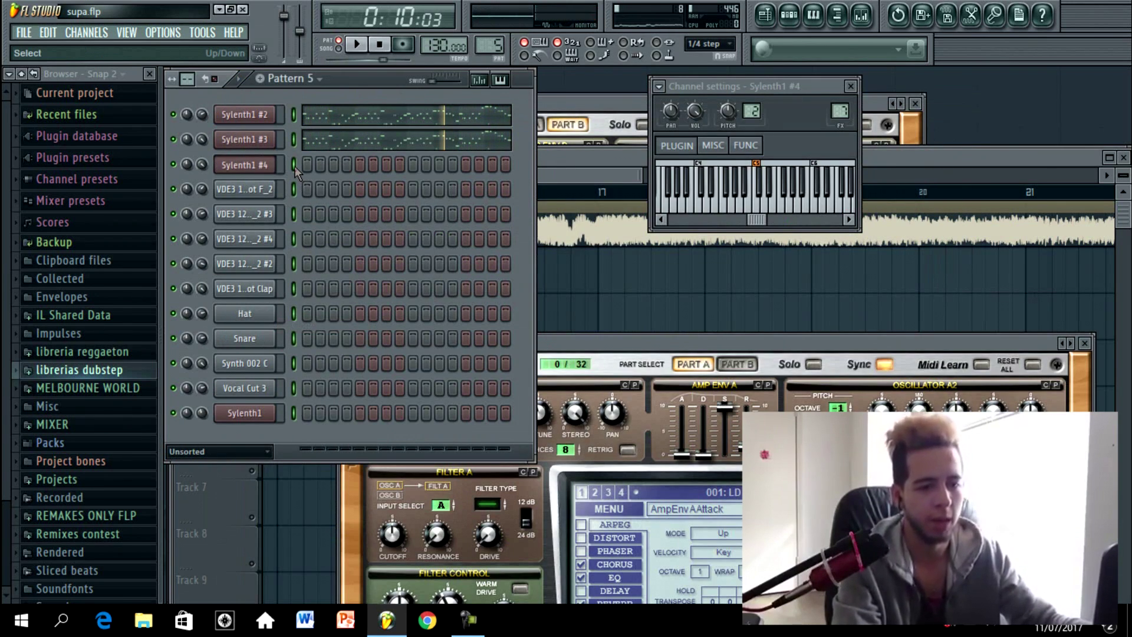
{"action": "key", "text": "ctrl+v"}
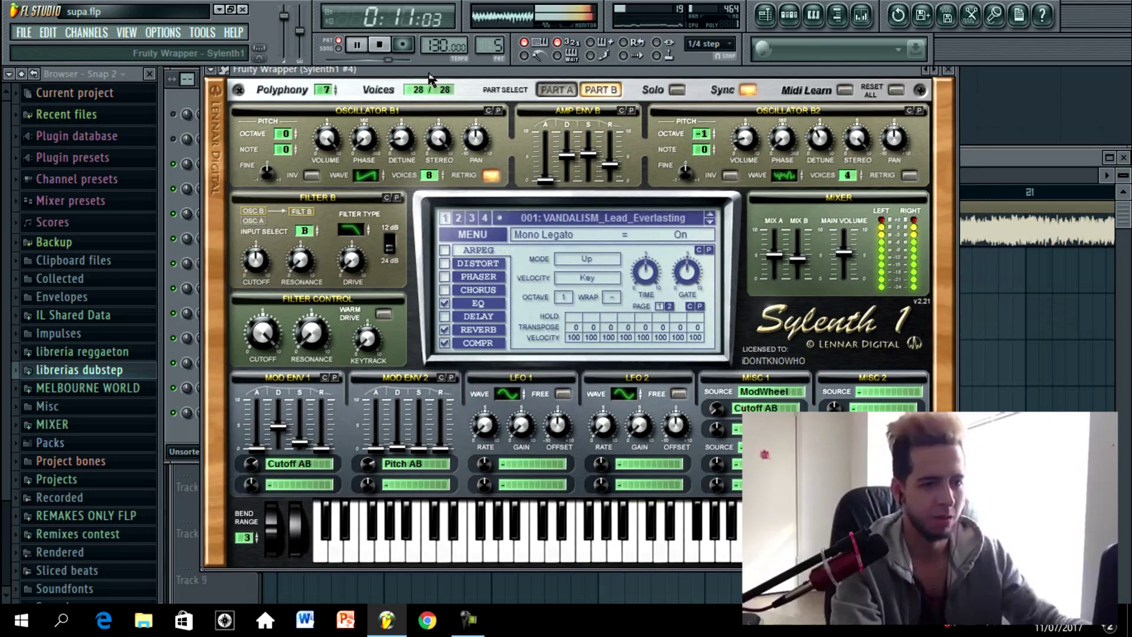
{"action": "left_click_drag", "start_coordinate": [432, 73], "coordinate": [434, 137]}
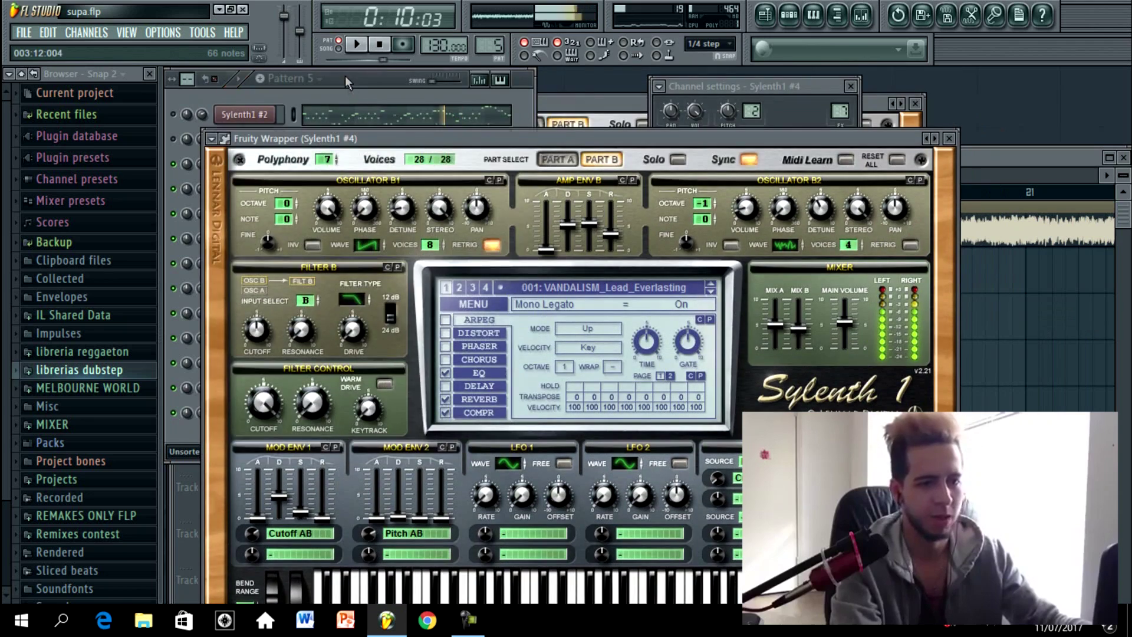
Step: Transpose the entire Sylenth1 #4 melody down one octave and play it
{"action": "left_click", "coordinate": [344, 77]}
{"action": "left_click", "coordinate": [338, 171]}
{"action": "left_click_drag", "start_coordinate": [141, 371], "coordinate": [142, 389]}
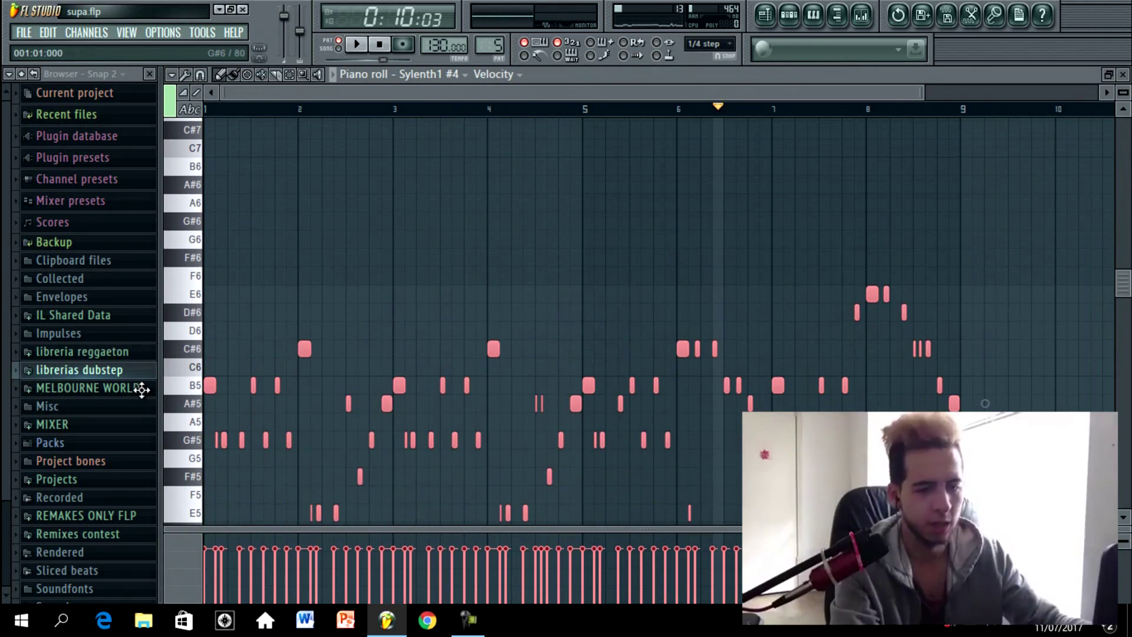
{"action": "key", "text": "space"}
{"action": "scroll", "coordinate": [984, 348], "scroll_direction": "down", "scroll_amount": 1}
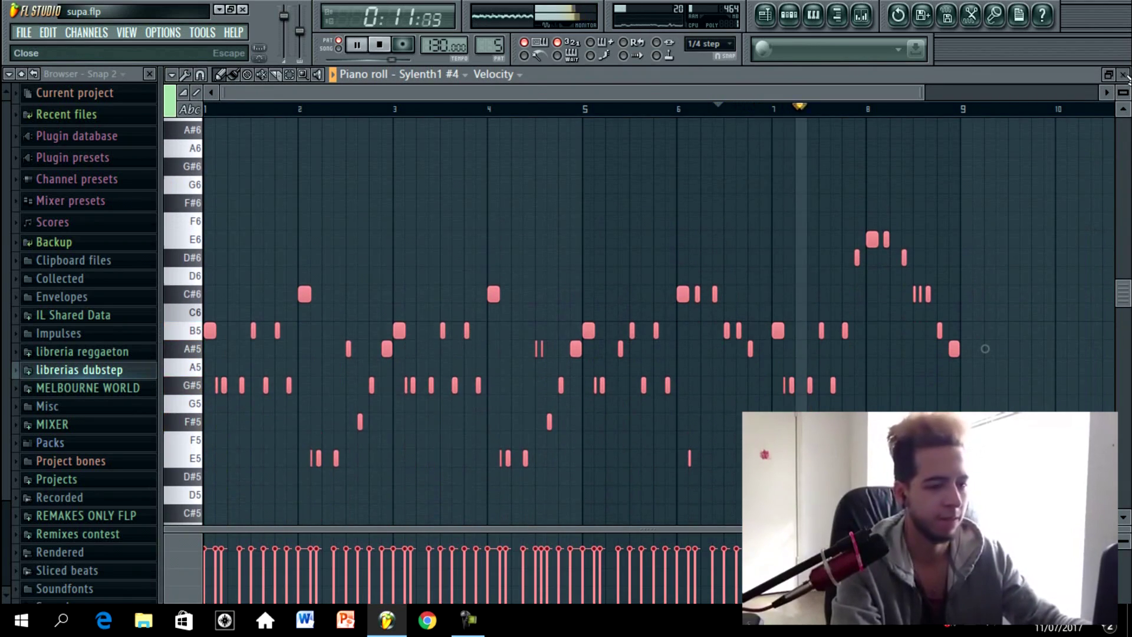
{"action": "left_click", "coordinate": [1123, 74]}
Step: Set the main volume of Sylenth1 #3 to 6.38 while the pattern plays
{"action": "left_click", "coordinate": [714, 139]}
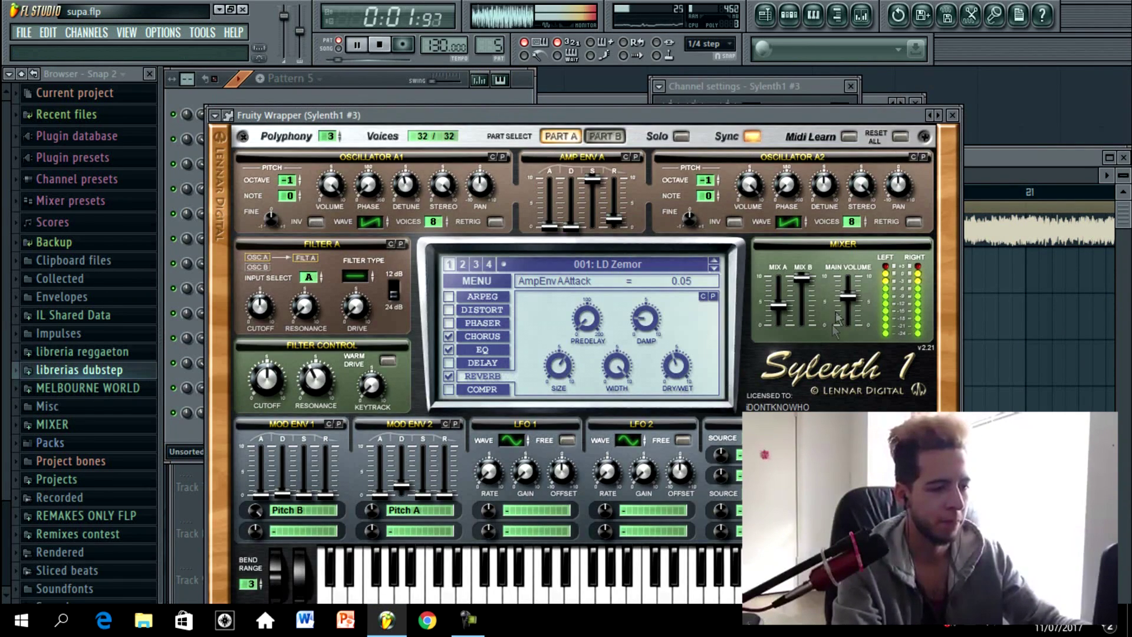
{"action": "left_click_drag", "start_coordinate": [837, 317], "coordinate": [842, 299]}
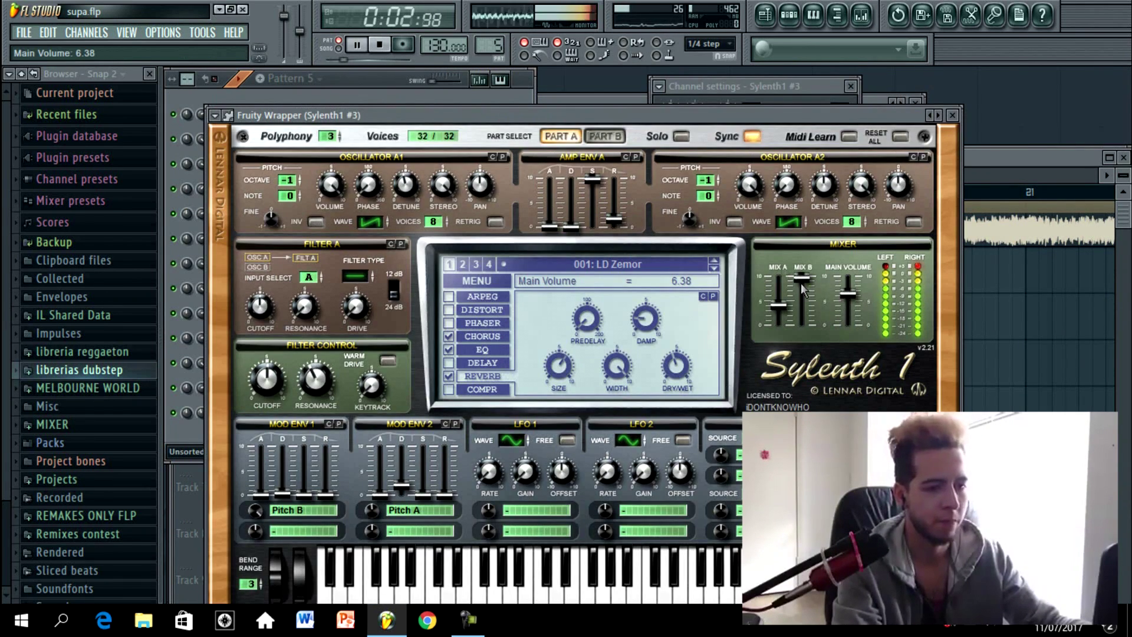
{"action": "left_click", "coordinate": [303, 95]}
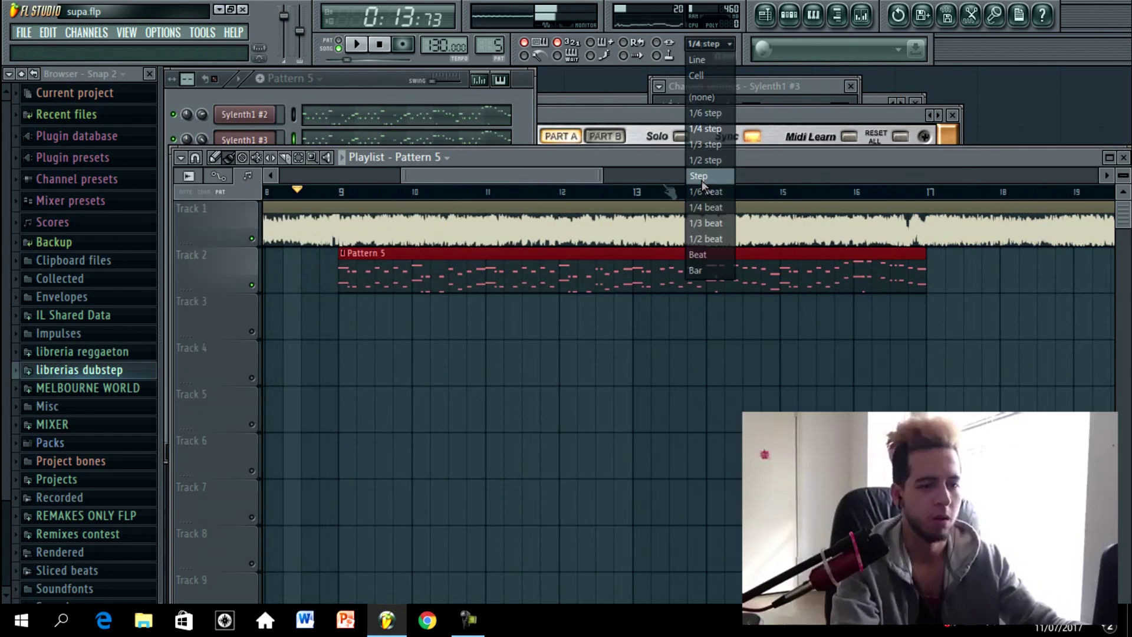
Step: Set the snap to Step and mute the reference audio on Track 1 during playlist playback
{"action": "left_click", "coordinate": [701, 179]}
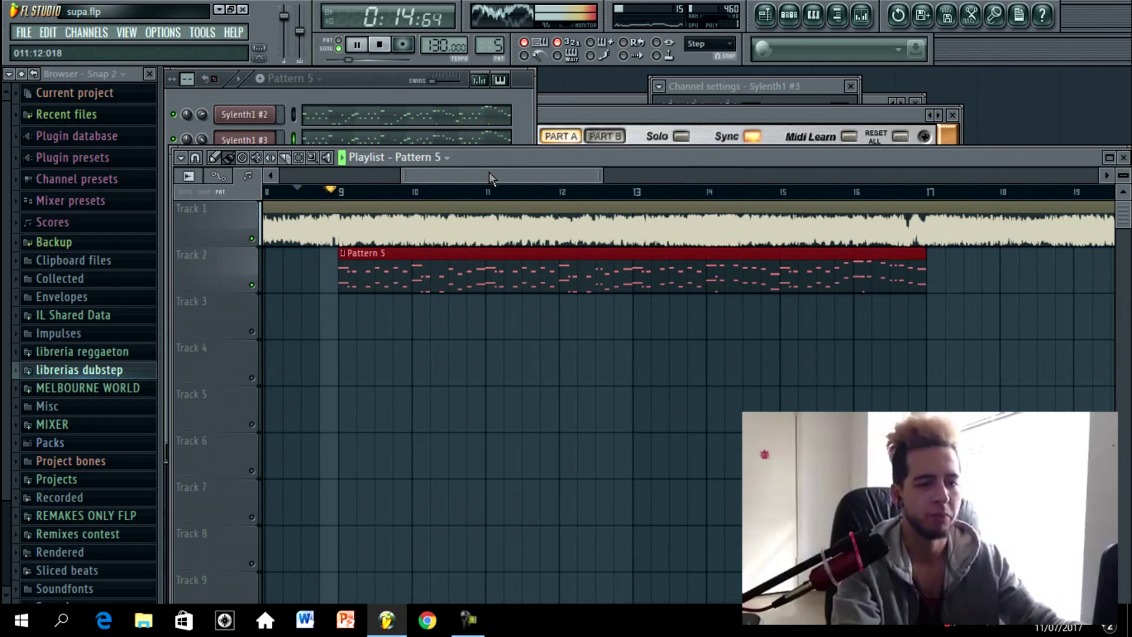
{"action": "left_click", "coordinate": [253, 238]}
{"action": "left_click", "coordinate": [197, 176]}
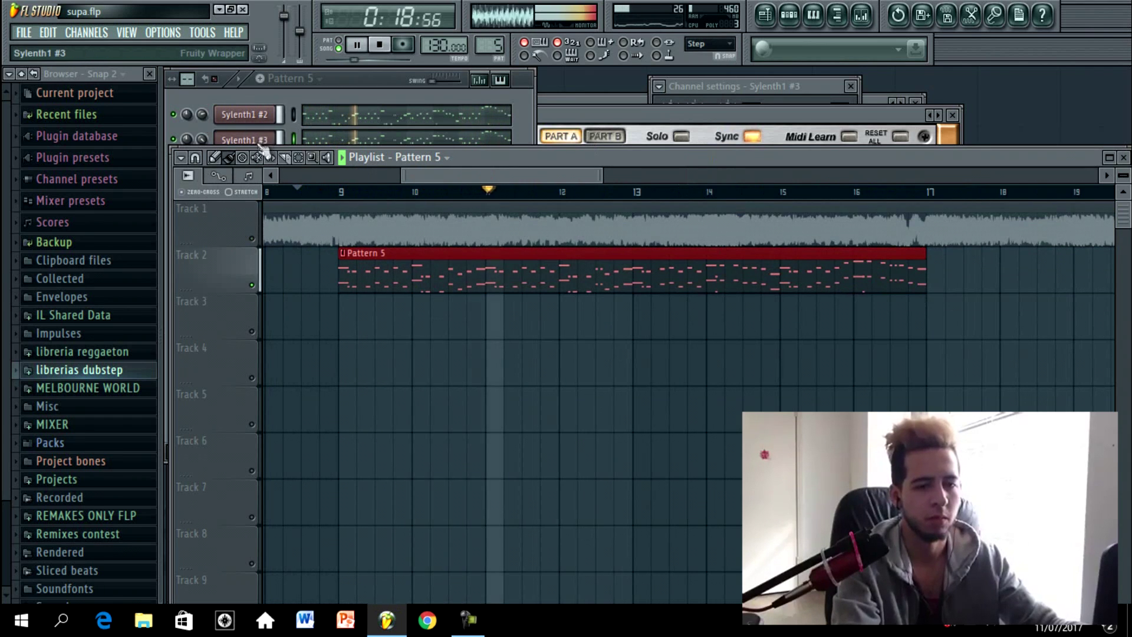
Step: Open the Fruity Parametric EQ 2 on the mixer track of Sylenth1 #2
{"action": "left_click", "coordinate": [389, 98]}
{"action": "left_click", "coordinate": [861, 15]}
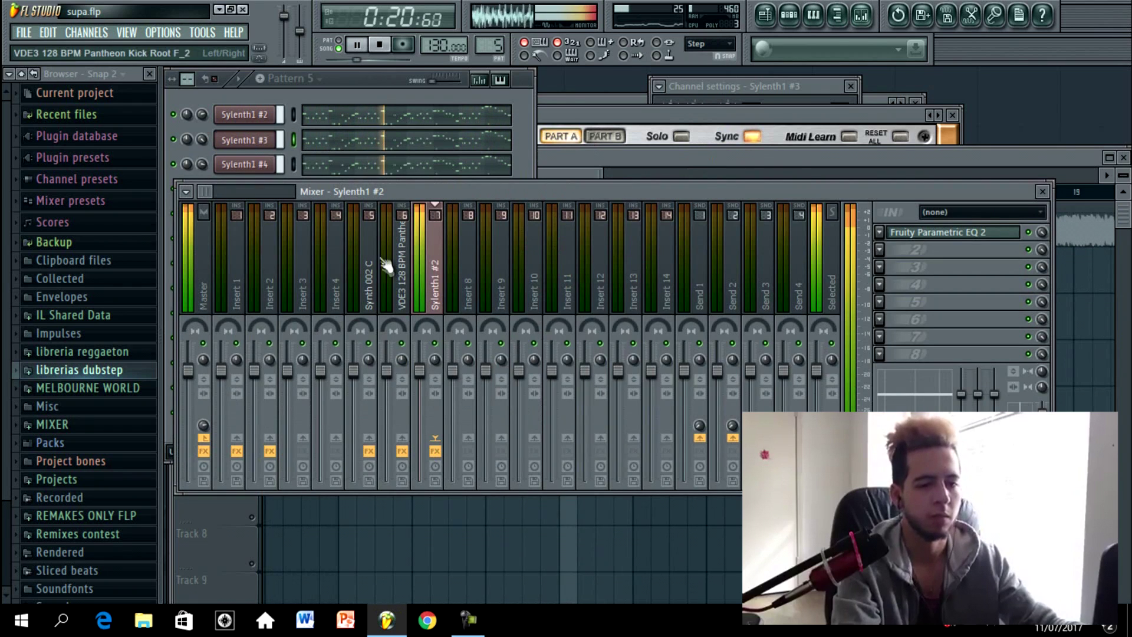
{"action": "left_click", "coordinate": [967, 233]}
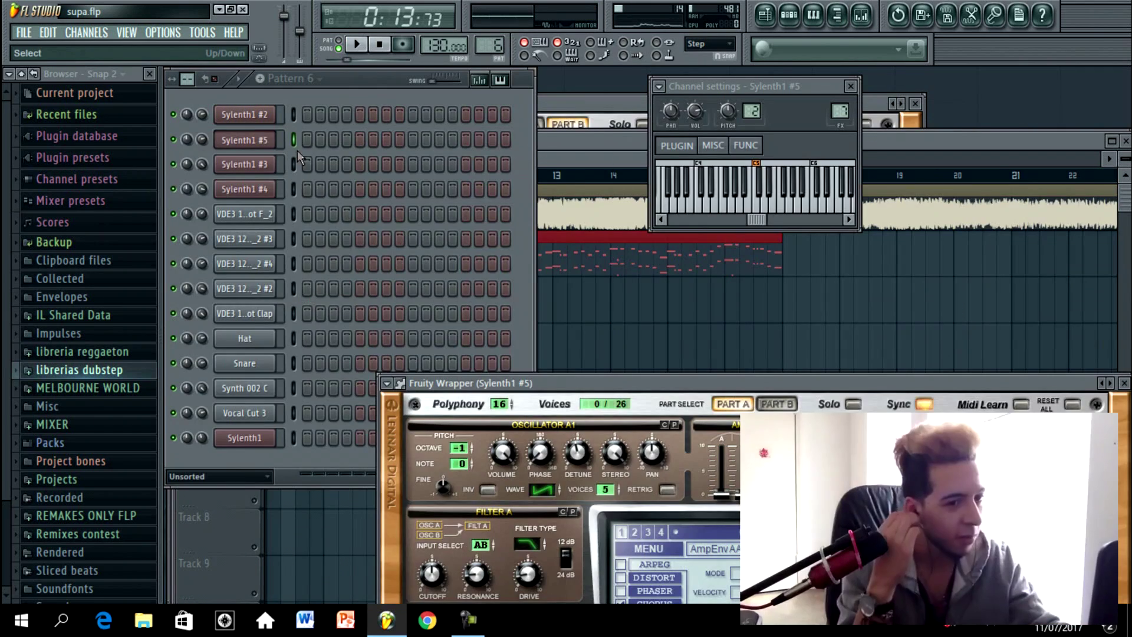
Step: Set the Sylenth1 #5 filter control cutoff to 50.96 Hz and open its EQ settings
{"action": "left_click_drag", "start_coordinate": [598, 383], "coordinate": [513, 173]}
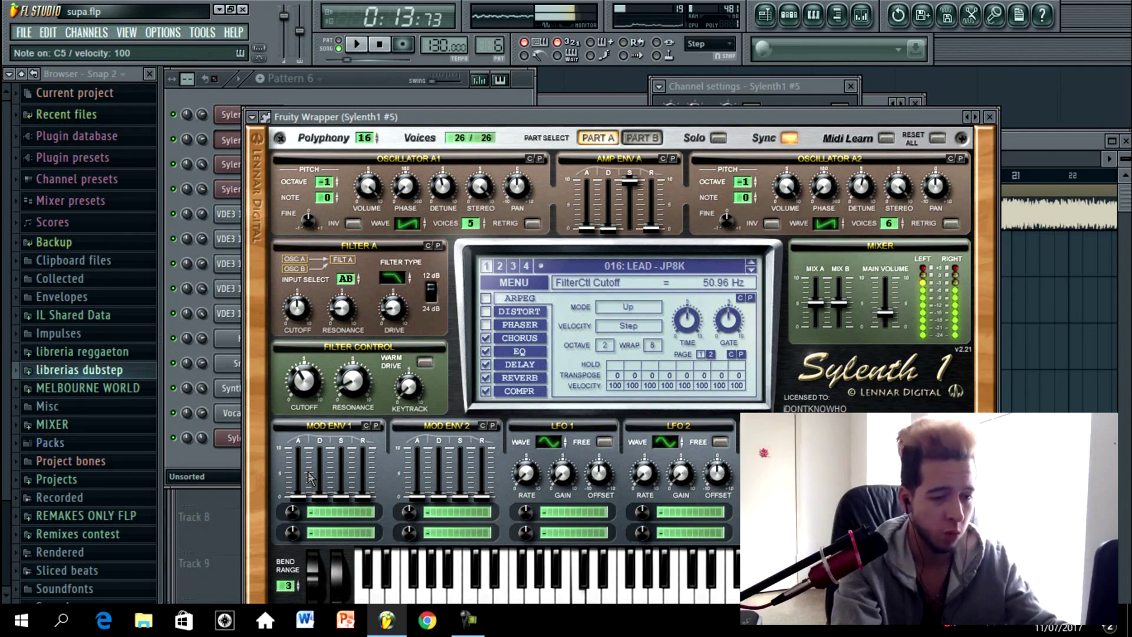
{"action": "left_click", "coordinate": [520, 351]}
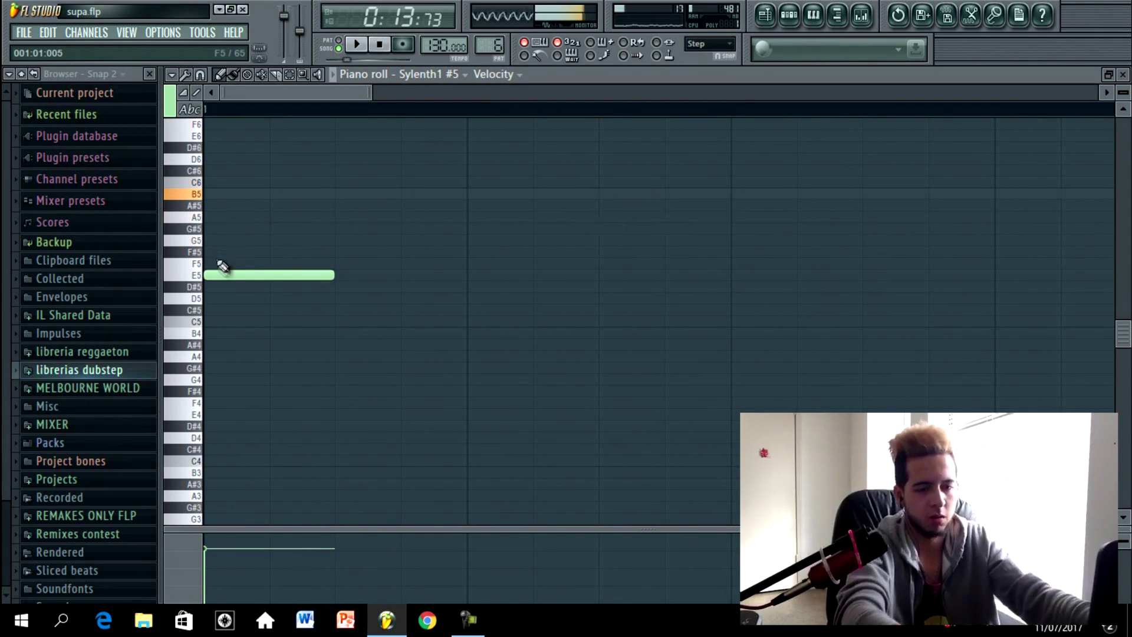
Step: Write a two-bar line for Sylenth1 #5: B4 across bar 1, followed by half-bar G4 and A4 notes
{"action": "left_click_drag", "start_coordinate": [214, 278], "coordinate": [261, 331]}
{"action": "left_click_drag", "start_coordinate": [465, 334], "coordinate": [731, 334]}
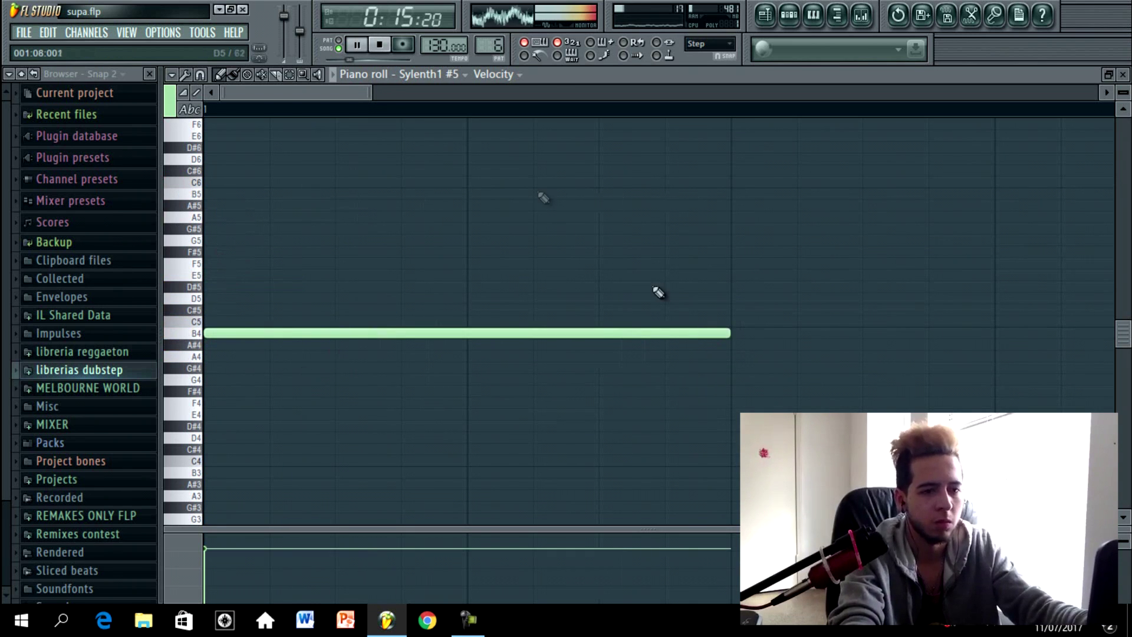
{"action": "left_click_drag", "start_coordinate": [369, 84], "coordinate": [790, 213]}
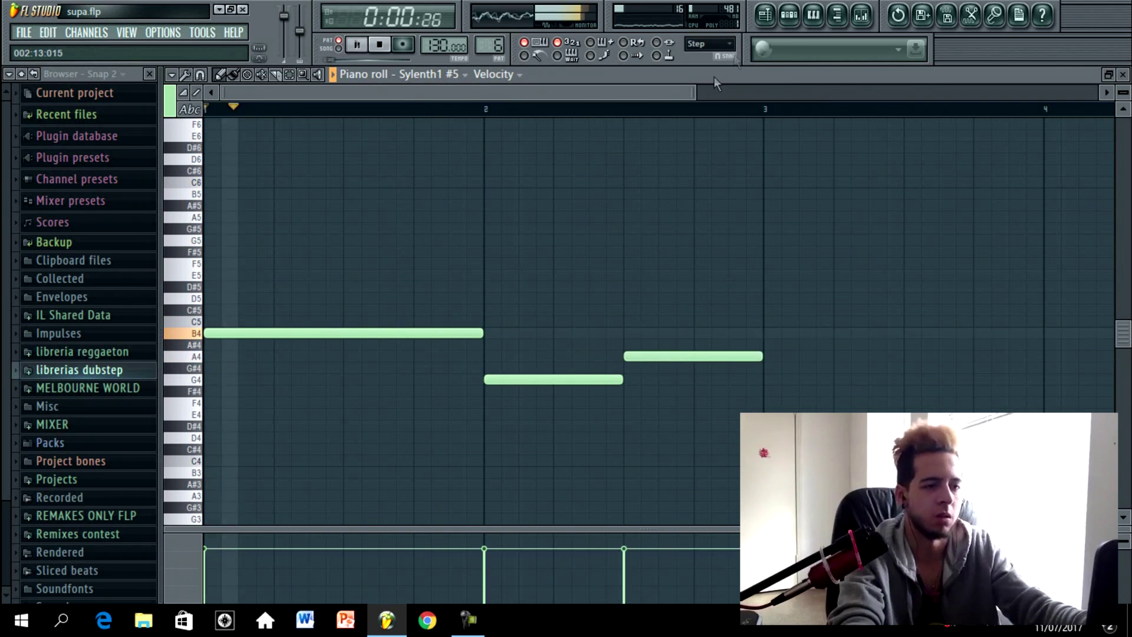
Step: Transpose the three notes down to E4, C4 and D4, play them, and place Pattern 6 at bar 9 on Track 3
{"action": "left_click_drag", "start_coordinate": [755, 257], "coordinate": [288, 483]}
{"action": "left_click_drag", "start_coordinate": [227, 334], "coordinate": [228, 414]}
{"action": "key", "text": "space"}
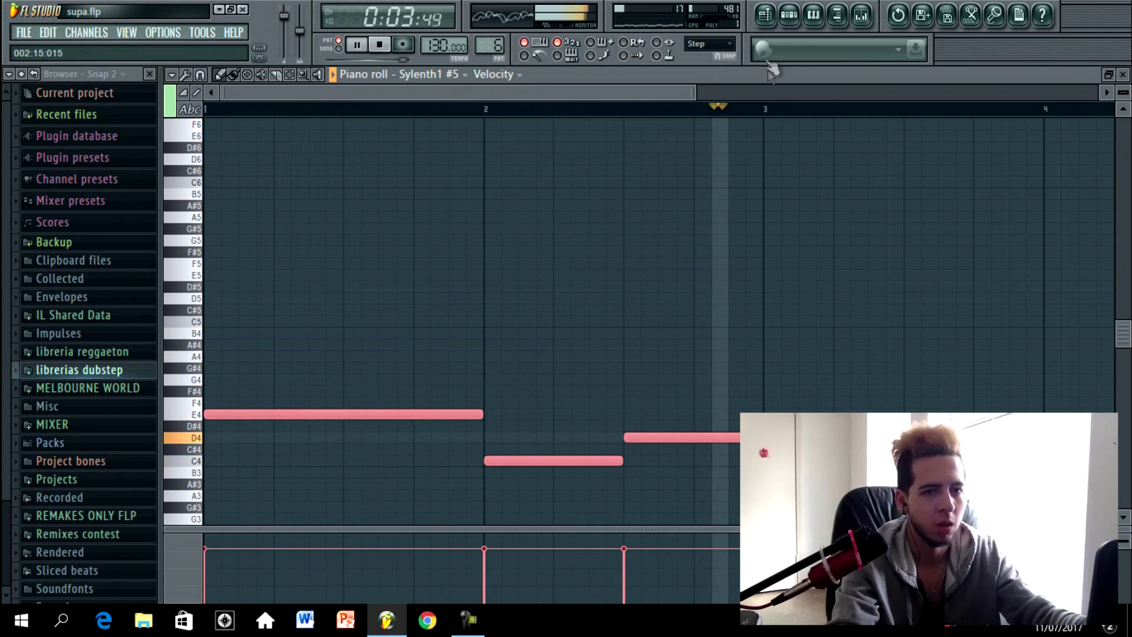
{"action": "key", "text": "space"}
{"action": "left_click", "coordinate": [765, 15]}
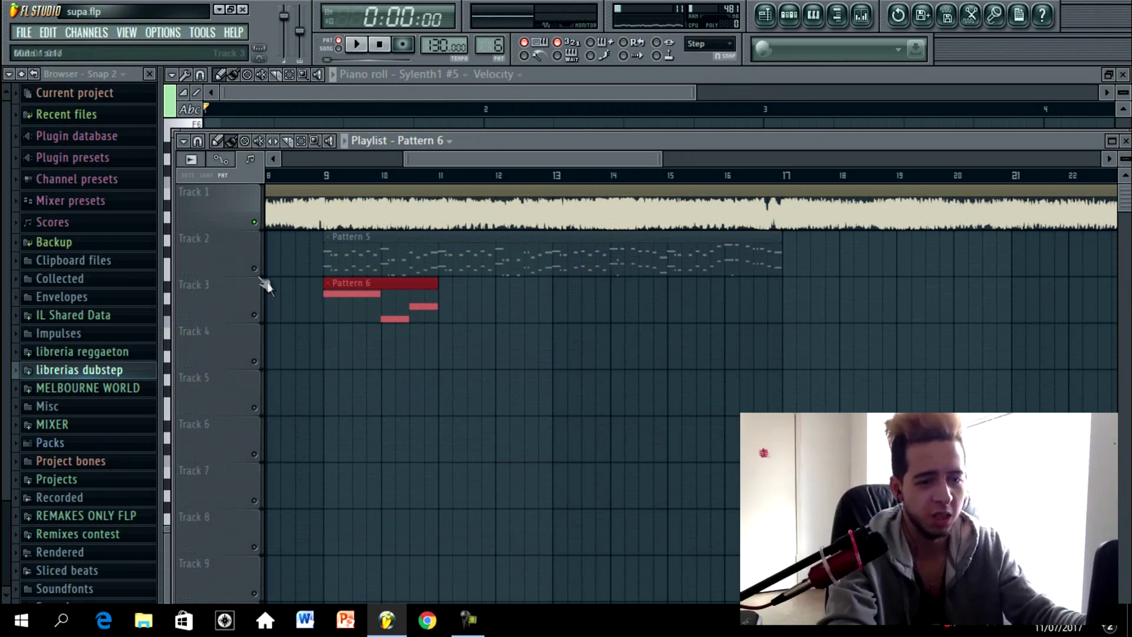
Step: Unsolo the tracks, mute the reference on Track 1, and play Patterns 5 and 6 from just before bar 9
{"action": "right_click", "coordinate": [254, 222]}
{"action": "left_click", "coordinate": [320, 181]}
{"action": "key", "text": "space"}
{"action": "key", "text": "space"}
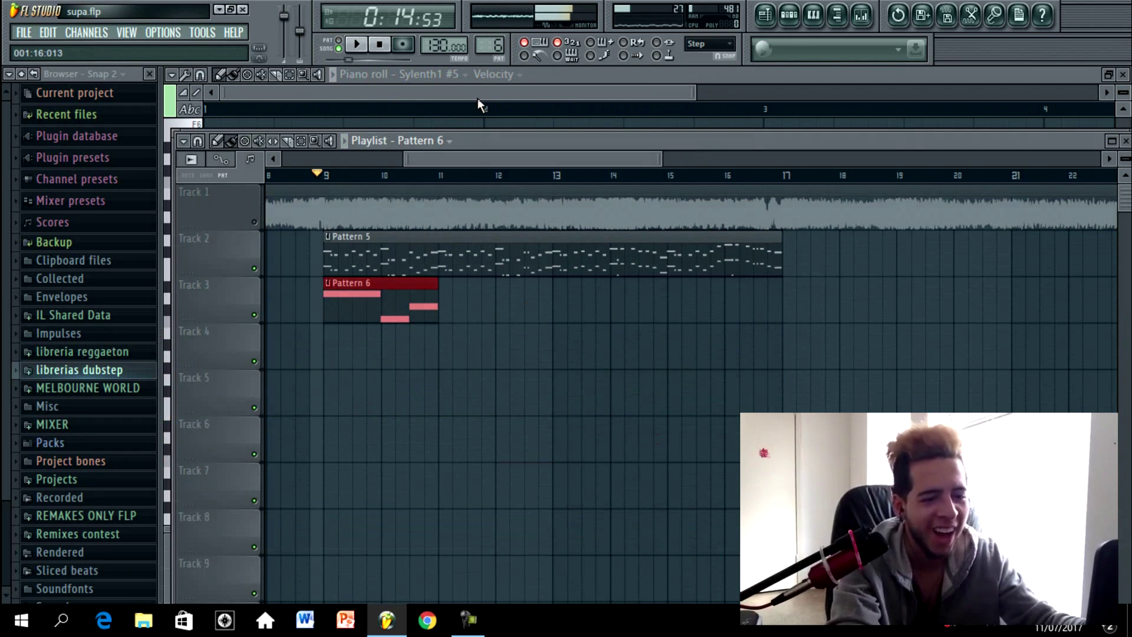
Step: Transpose the three Sylenth1 #5 notes up to G#4, E4 and F#4 and play them in the song
{"action": "left_click", "coordinate": [481, 105]}
{"action": "key", "text": "space"}
{"action": "left_click_drag", "start_coordinate": [276, 415], "coordinate": [217, 367]}
{"action": "key", "text": "space"}
{"action": "key", "text": "space"}
{"action": "key", "text": "space"}
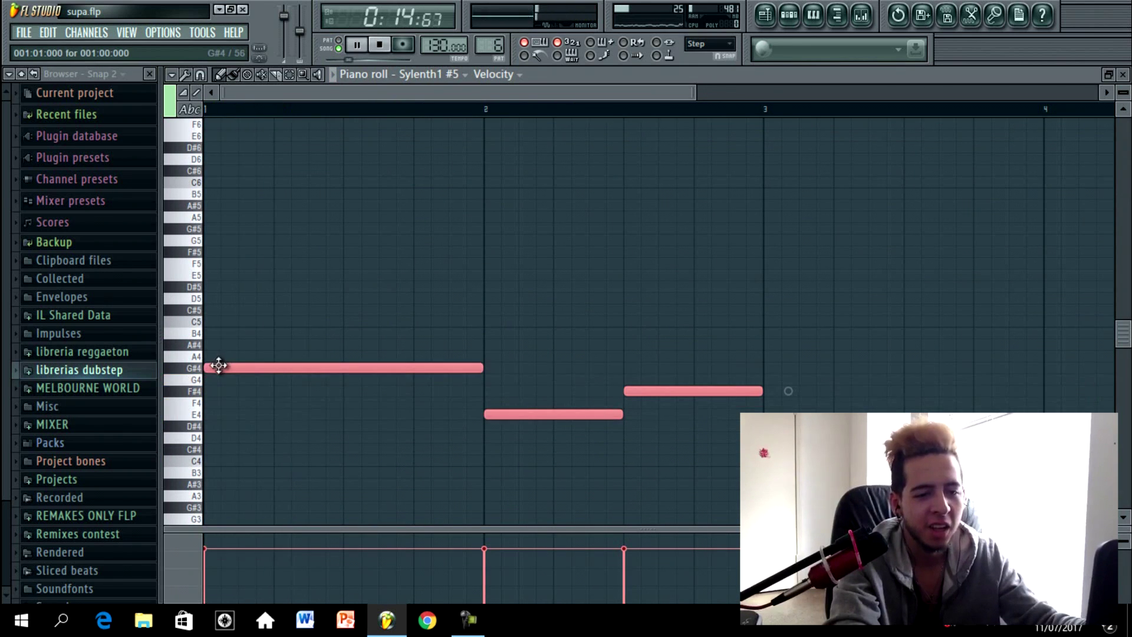
{"action": "key", "text": "space"}
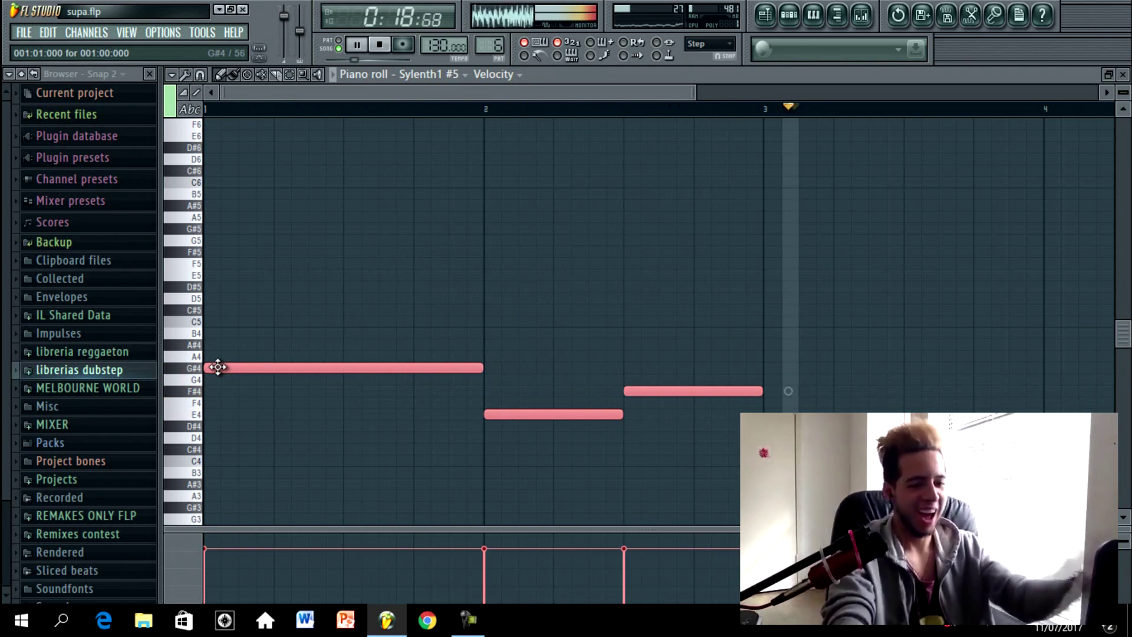
Step: Duplicate the two-bar Sylenth1 #5 line into bars 3 and 4 of Pattern 6
{"action": "key", "text": "space"}
{"action": "left_click_drag", "start_coordinate": [694, 93], "coordinate": [1106, 177]}
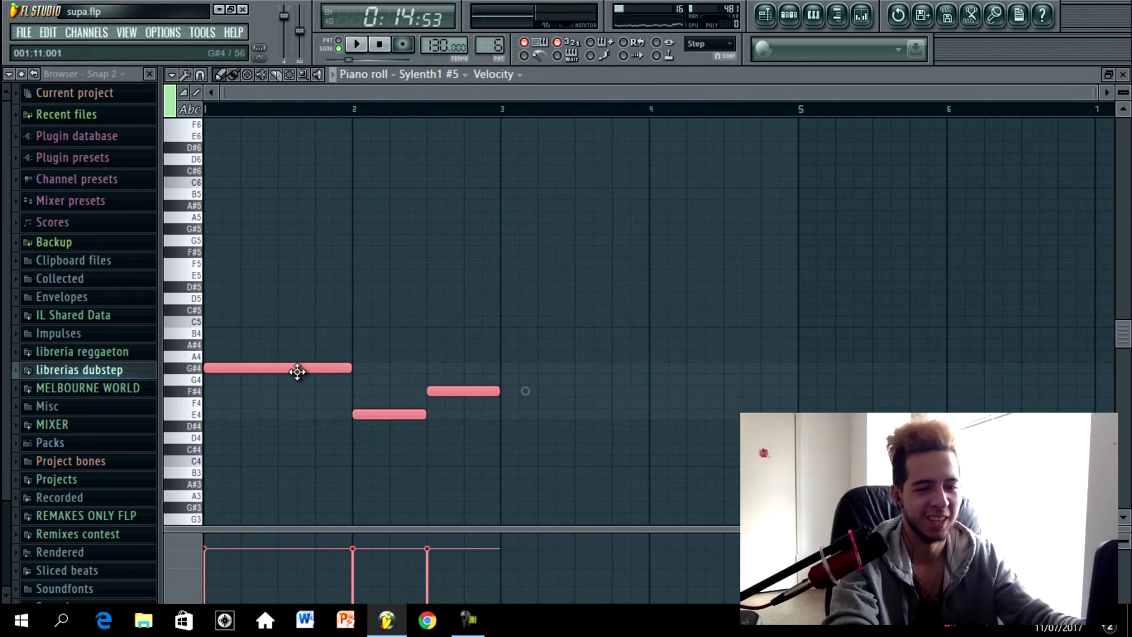
{"action": "left_click_drag", "start_coordinate": [297, 371], "coordinate": [591, 374]}
{"action": "key", "text": "space"}
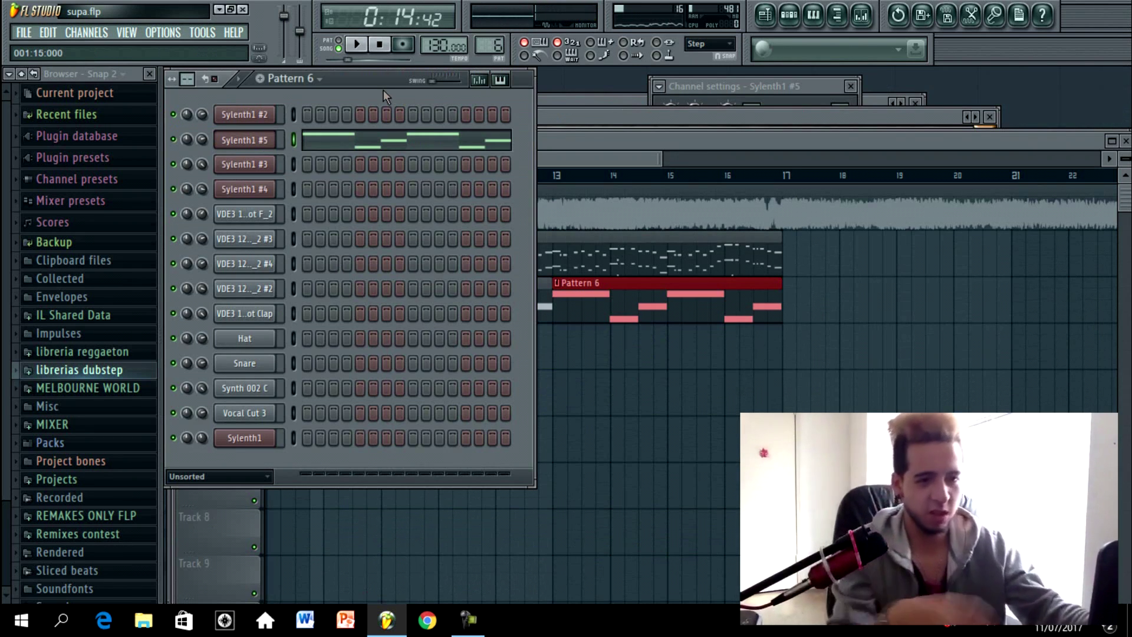
Step: Clone the Sylenth1 #5 channel and paste its Pattern 6 notes into the new Sylenth1 #6 channel
{"action": "right_click", "coordinate": [248, 140]}
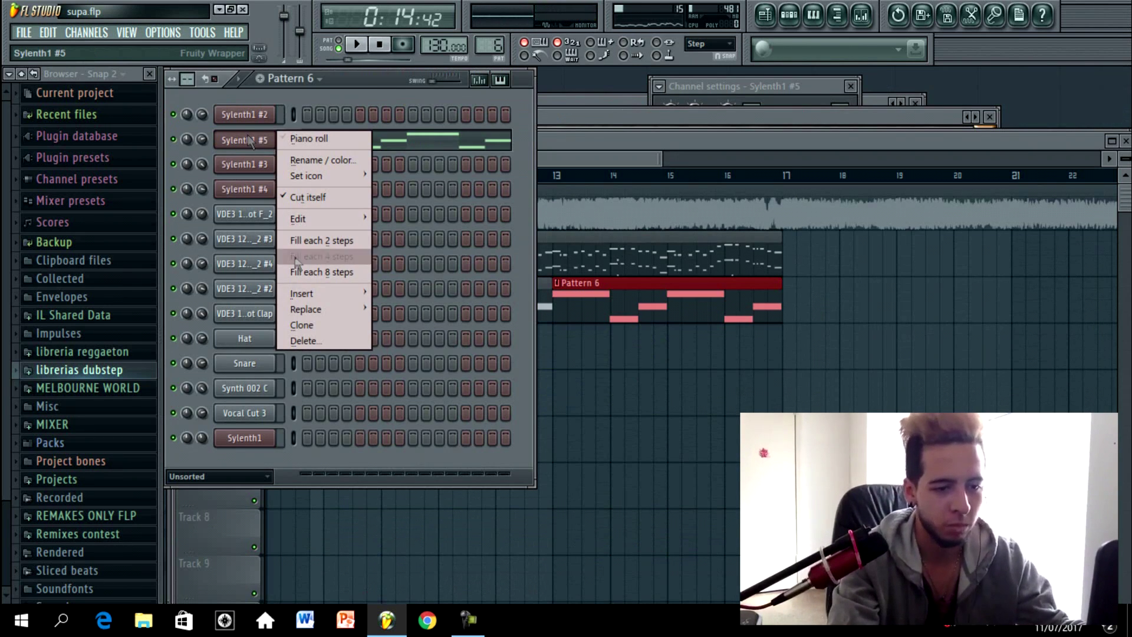
{"action": "left_click", "coordinate": [312, 325]}
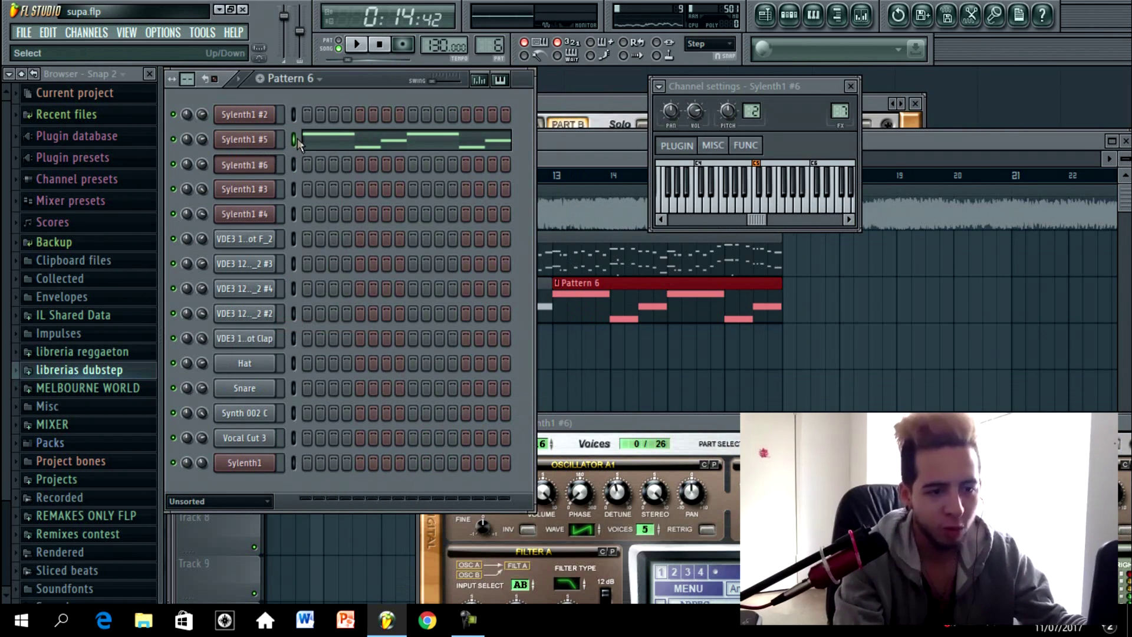
{"action": "left_click", "coordinate": [294, 164]}
{"action": "key", "text": "ctrl+v"}
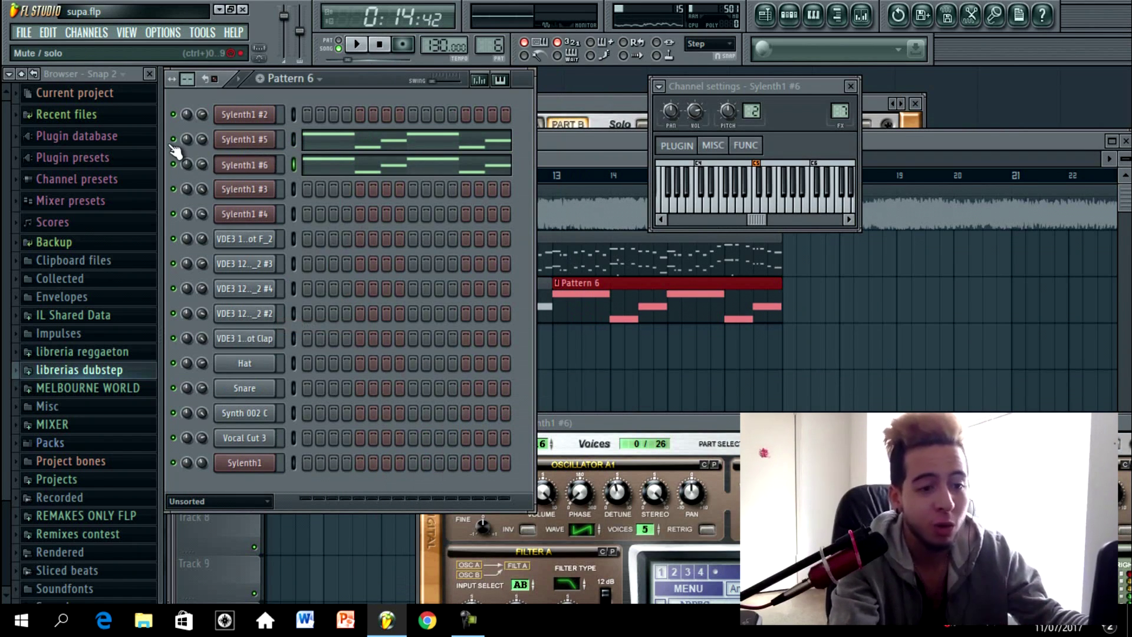
Step: Rework bars 1 and 2 of the Sylenth1 #6 line into short off-beat G#4, E4 and F#4 notes, playing the pattern to check
{"action": "left_click", "coordinate": [305, 167]}
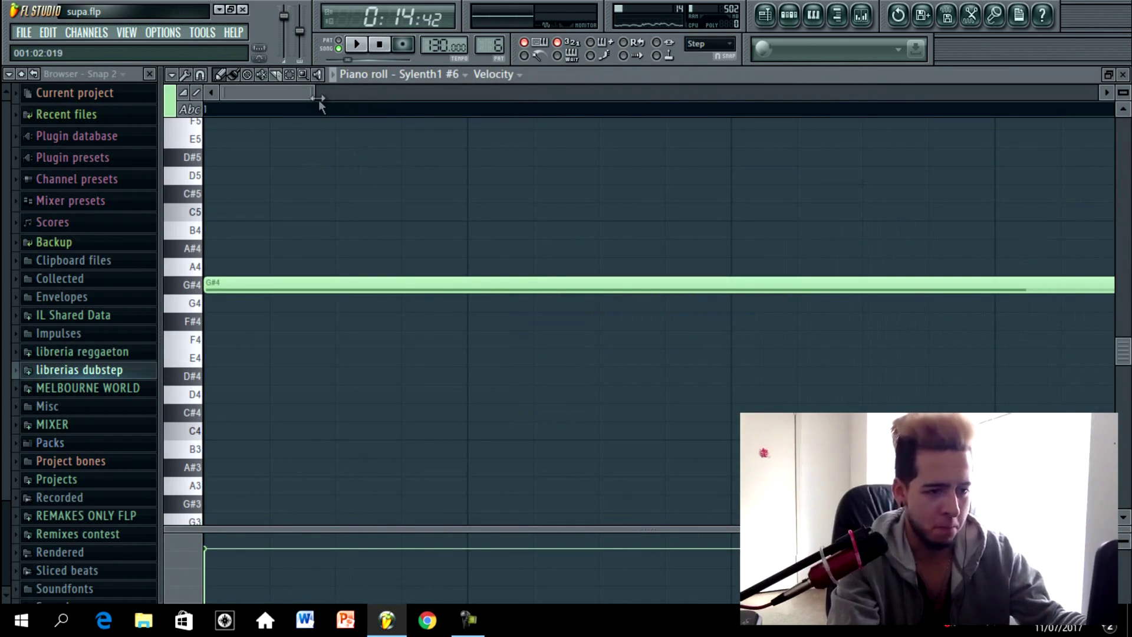
{"action": "scroll", "coordinate": [318, 106], "scroll_direction": "down", "scroll_amount": 5}
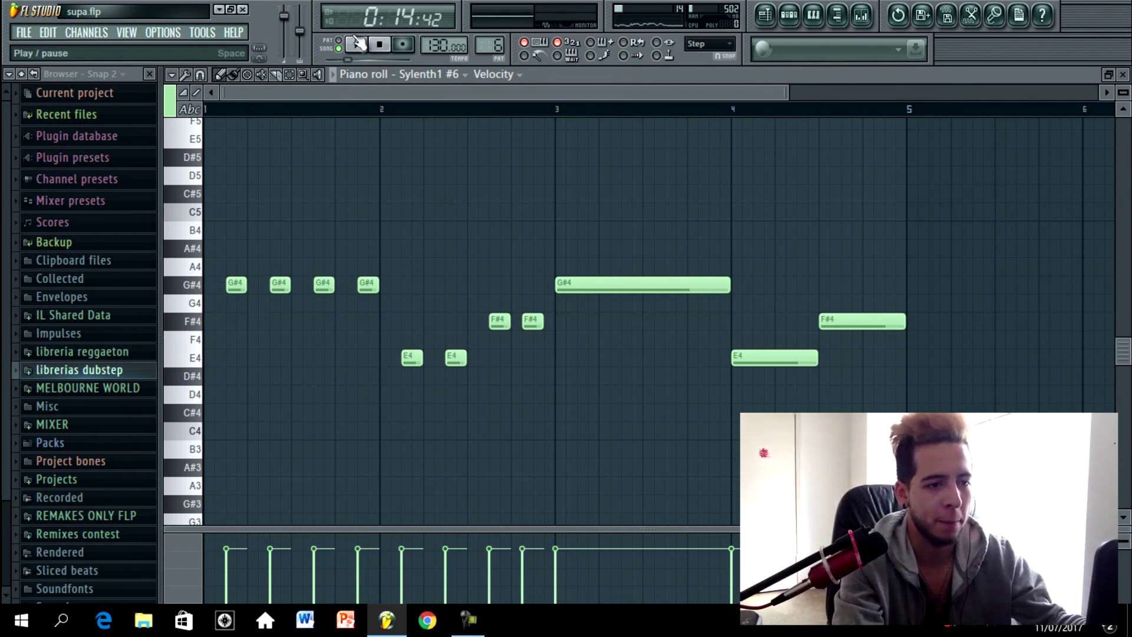
{"action": "left_click", "coordinate": [340, 47]}
{"action": "key", "text": "space"}
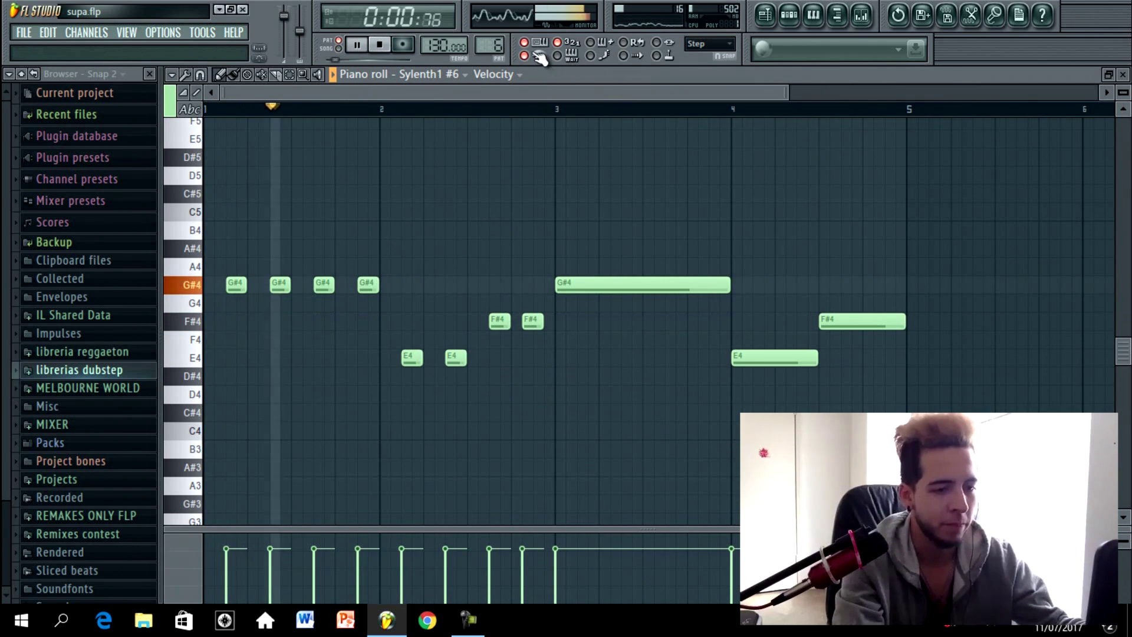
{"action": "left_click_drag", "start_coordinate": [531, 323], "coordinate": [541, 335]}
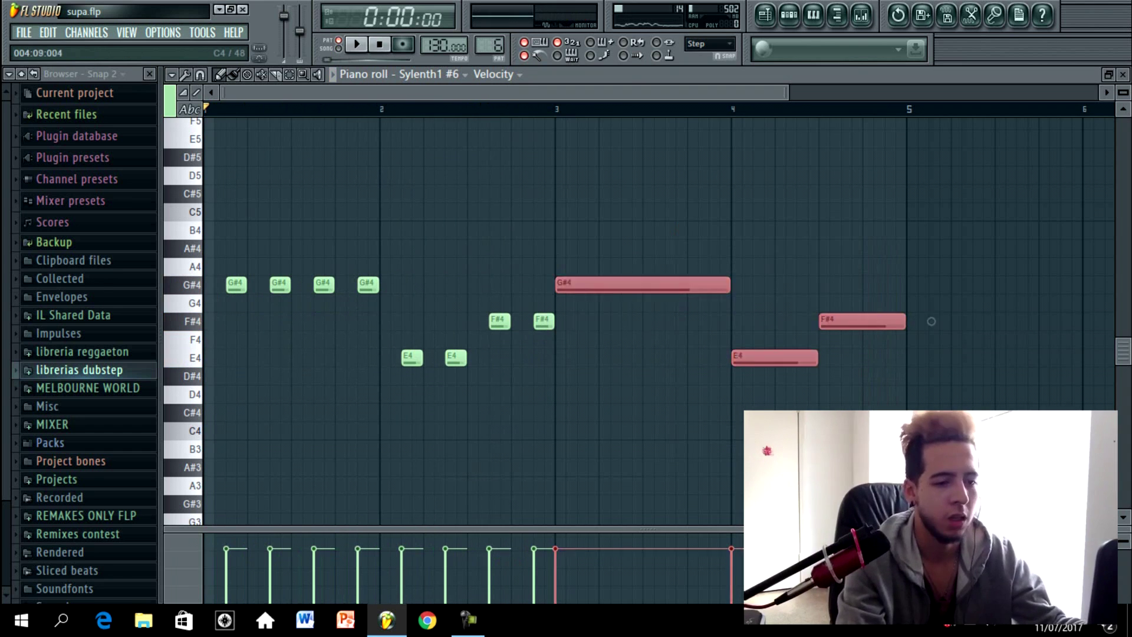
Step: Replace the long Sylenth1 #6 notes in bars 3 and 4 with a copy of the eight short notes from bars 1 and 2
{"action": "key", "text": "Delete"}
{"action": "left_click_drag", "start_coordinate": [672, 223], "coordinate": [225, 412]}
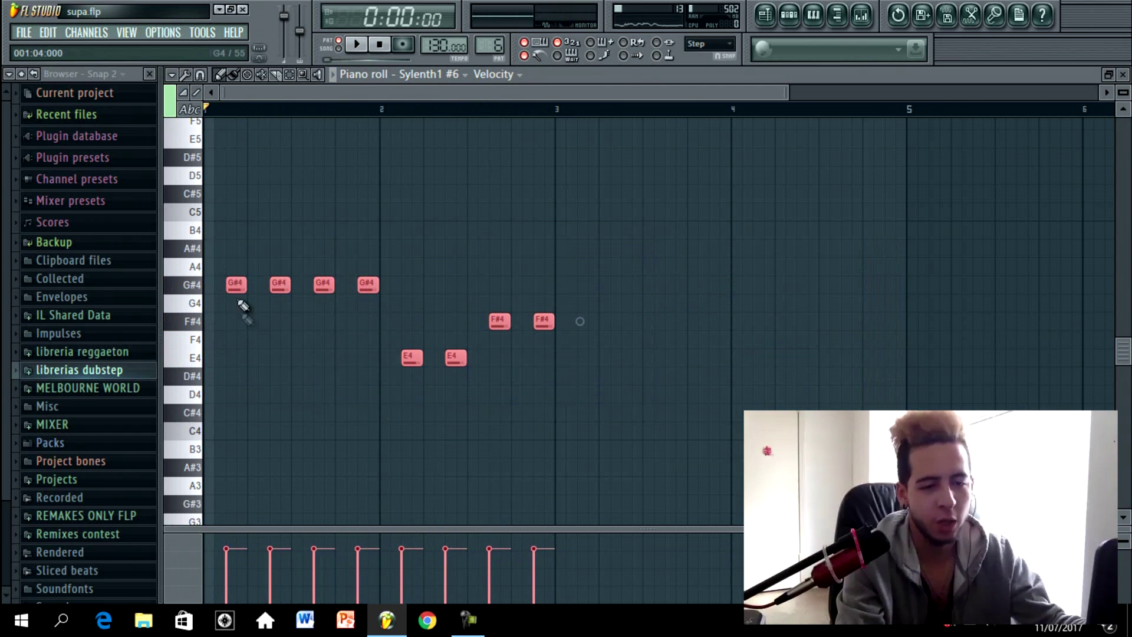
{"action": "left_click_drag", "start_coordinate": [237, 285], "coordinate": [587, 284]}
{"action": "key", "text": "space"}
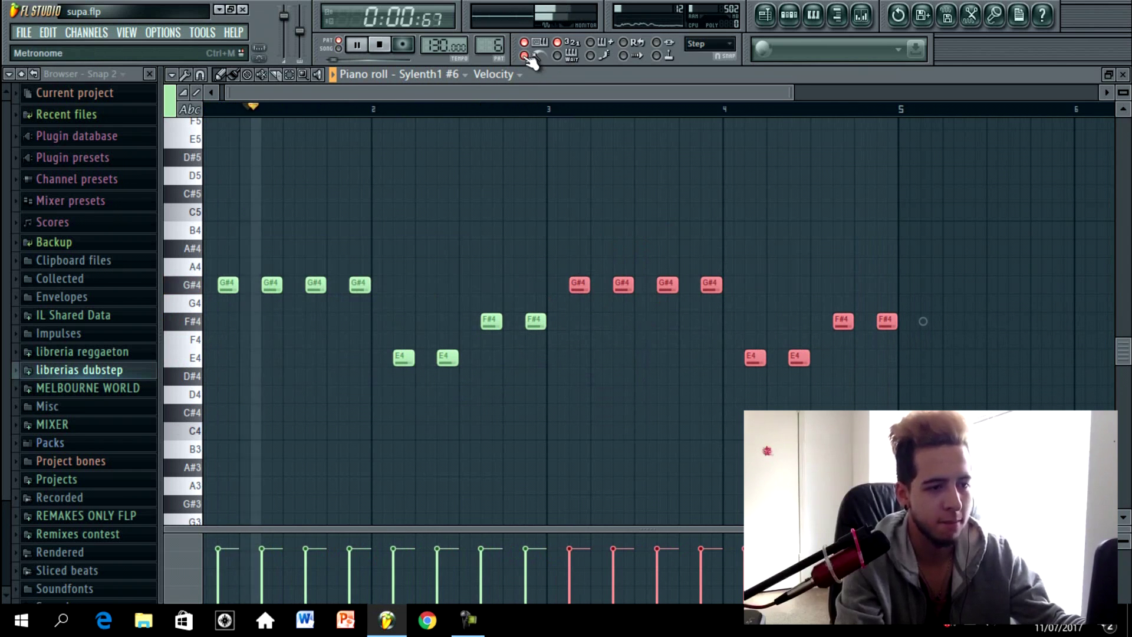
Step: Open the Sylenth1 #6 synth and set its filter control cutoff to 108.90 Hz while the pattern plays
{"action": "left_click", "coordinate": [530, 55]}
{"action": "left_click", "coordinate": [1123, 74]}
{"action": "left_click", "coordinate": [254, 165]}
{"action": "key", "text": "space"}
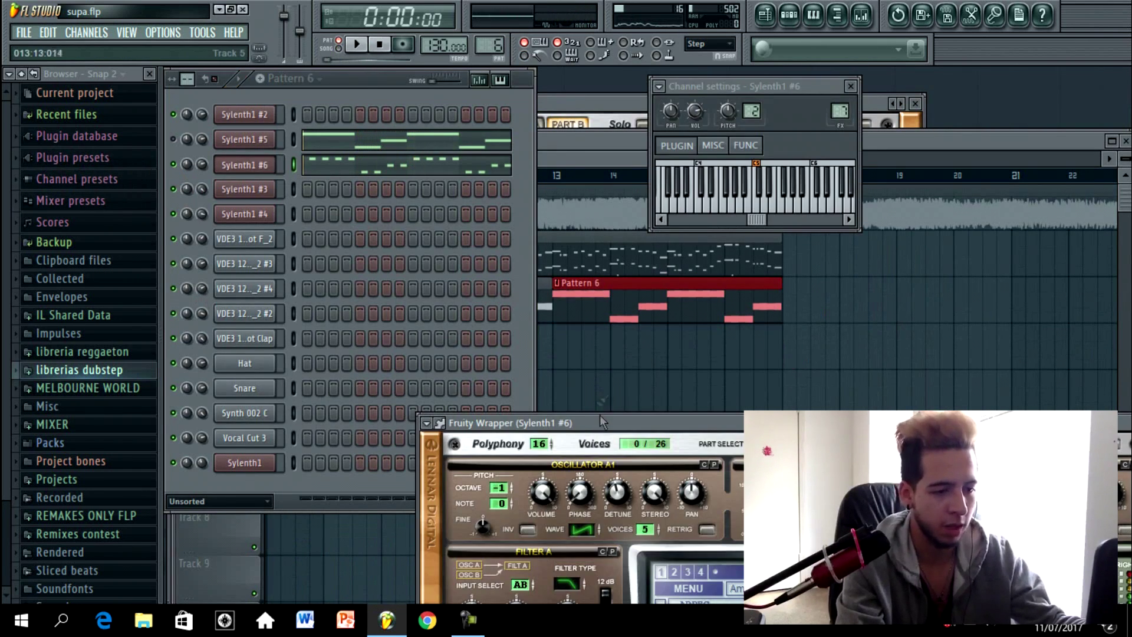
{"action": "left_click_drag", "start_coordinate": [603, 435], "coordinate": [412, 81]}
{"action": "key", "text": "space"}
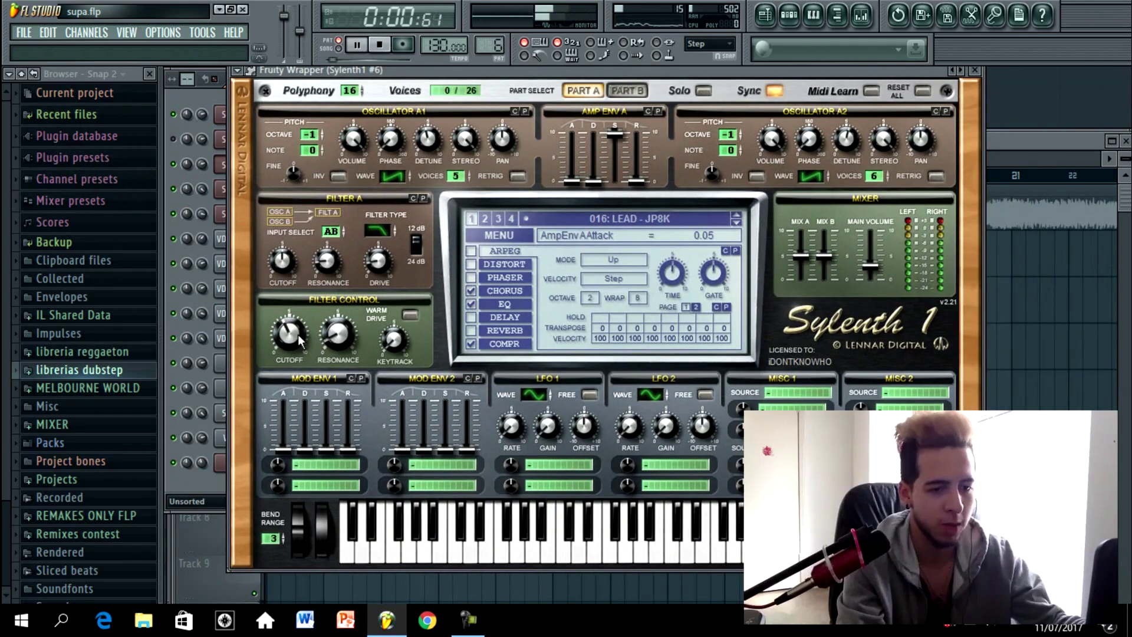
{"action": "left_click_drag", "start_coordinate": [299, 331], "coordinate": [299, 327]}
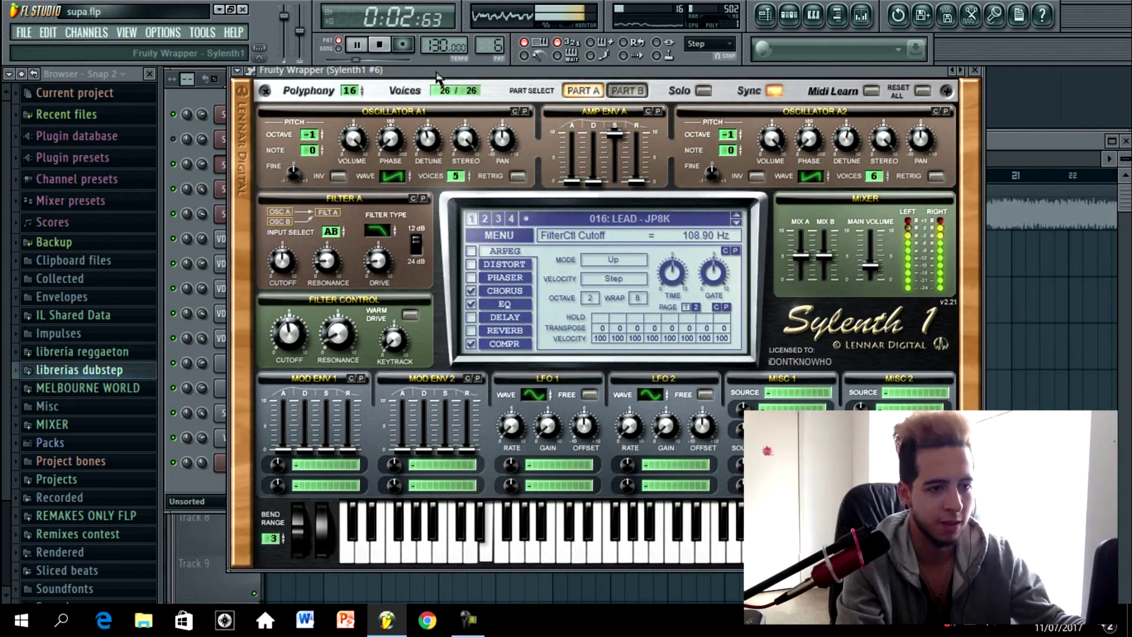
Step: Return to the channel rack and adjust the volume of the Sylenth1 #5 channel
{"action": "left_click_drag", "start_coordinate": [437, 72], "coordinate": [435, 154]}
{"action": "left_click", "coordinate": [368, 75]}
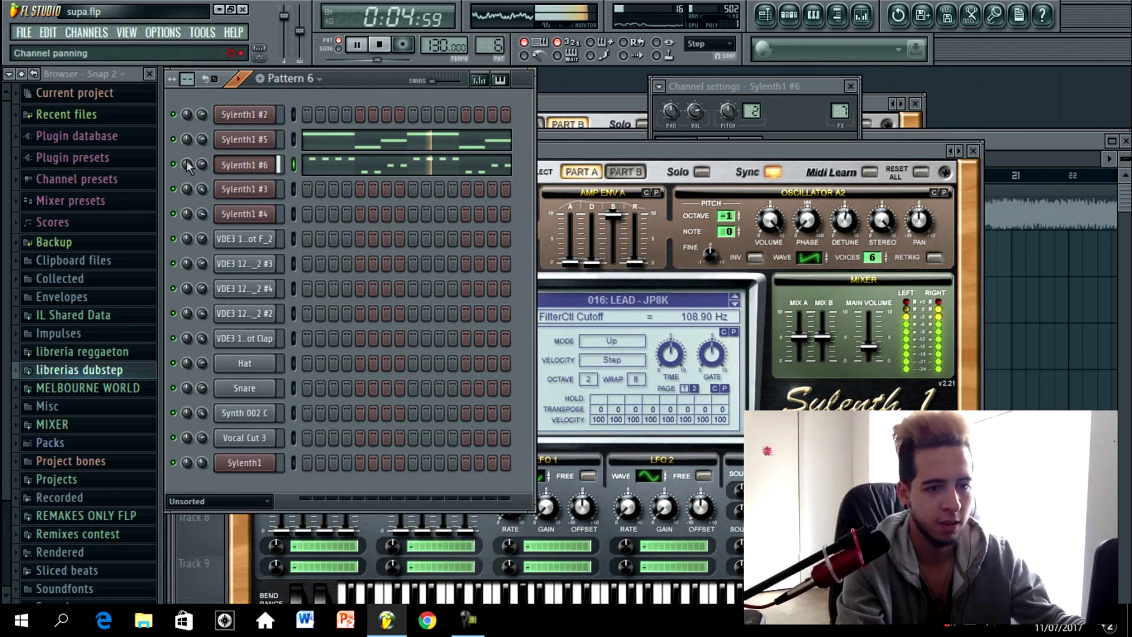
{"action": "mouse_move", "coordinate": [203, 140]}
{"action": "left_mouse_down"}
{"action": "mouse_move", "coordinate": [202, 234]}
{"action": "mouse_move", "coordinate": [204, 137]}
{"action": "left_mouse_up"}
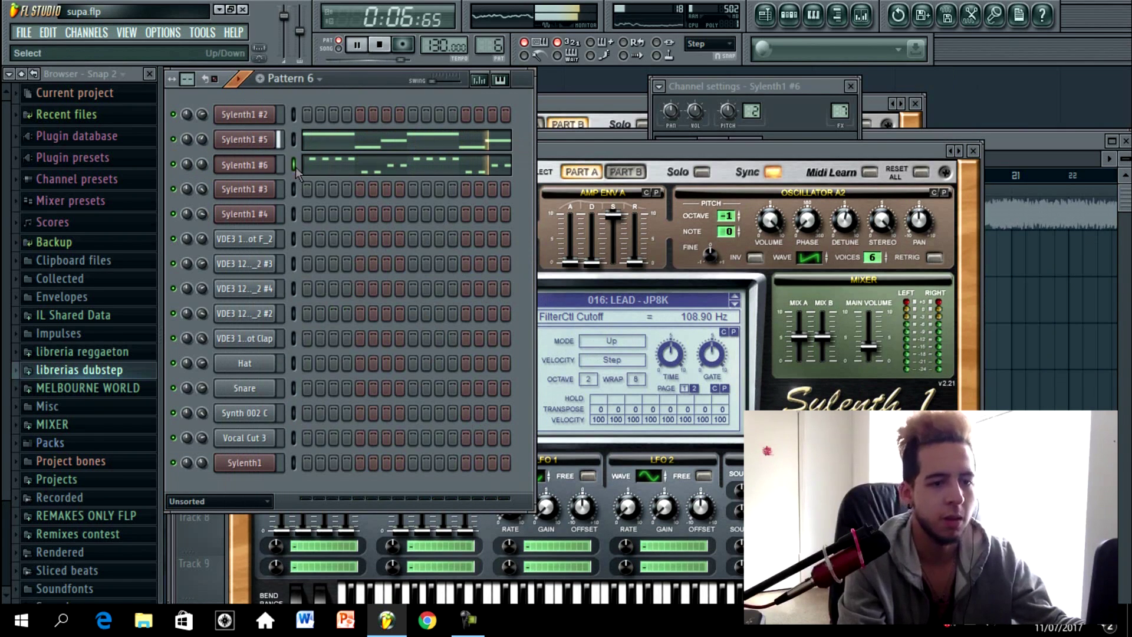
Step: Clone Sylenth1 #5 again and paste its sustained notes into the new Sylenth1 #7 channel
{"action": "right_click", "coordinate": [272, 141]}
{"action": "left_click", "coordinate": [330, 324]}
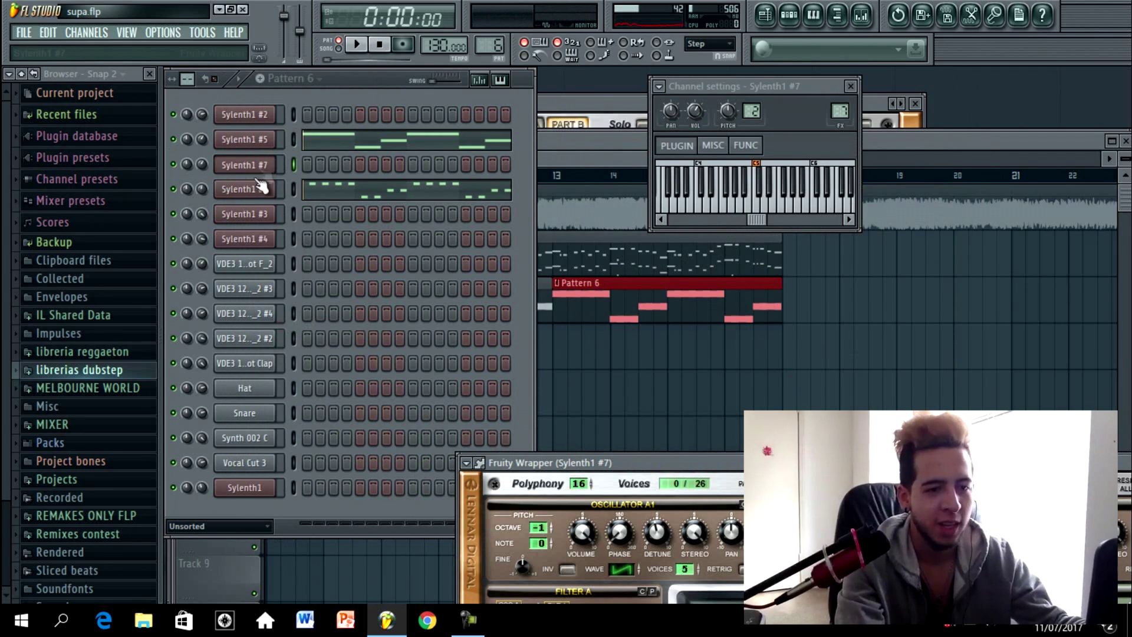
{"action": "left_click", "coordinate": [293, 141]}
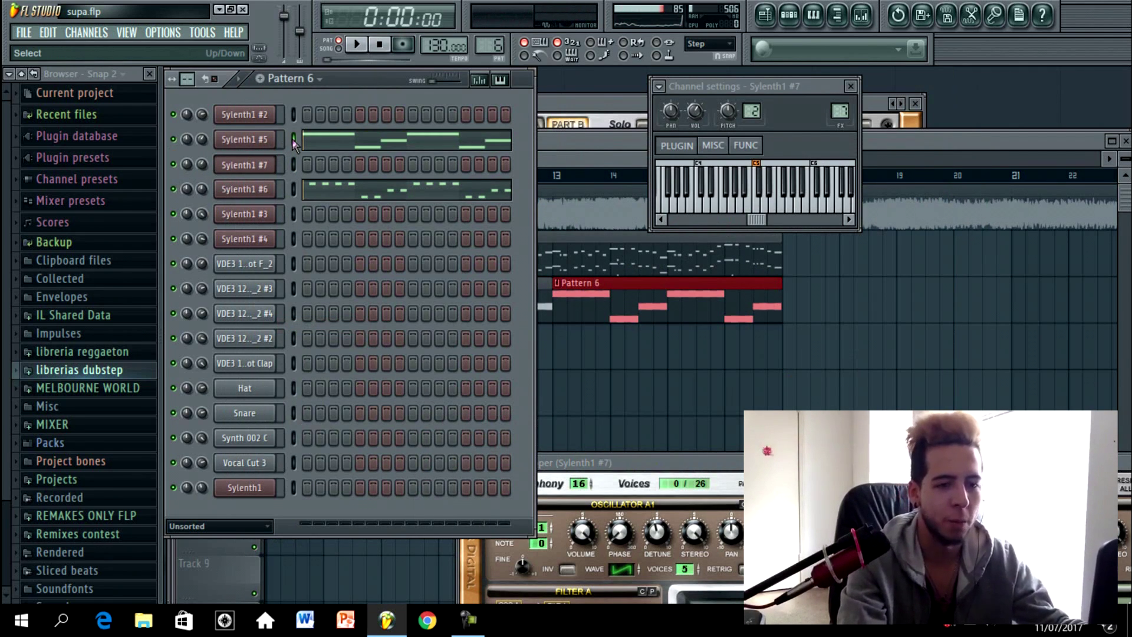
{"action": "left_click", "coordinate": [293, 165]}
{"action": "key", "text": "ctrl+v"}
Step: Audition the layered pattern, then load the Adam Van Baker Sylenth1 Soundset Part 2.fxb bank from 71 Sounbanks Folder into Sylenth1 #7
{"action": "key", "text": "space"}
{"action": "left_click", "coordinate": [246, 169]}
{"action": "left_click", "coordinate": [246, 166]}
{"action": "left_click_drag", "start_coordinate": [649, 468], "coordinate": [467, 283]}
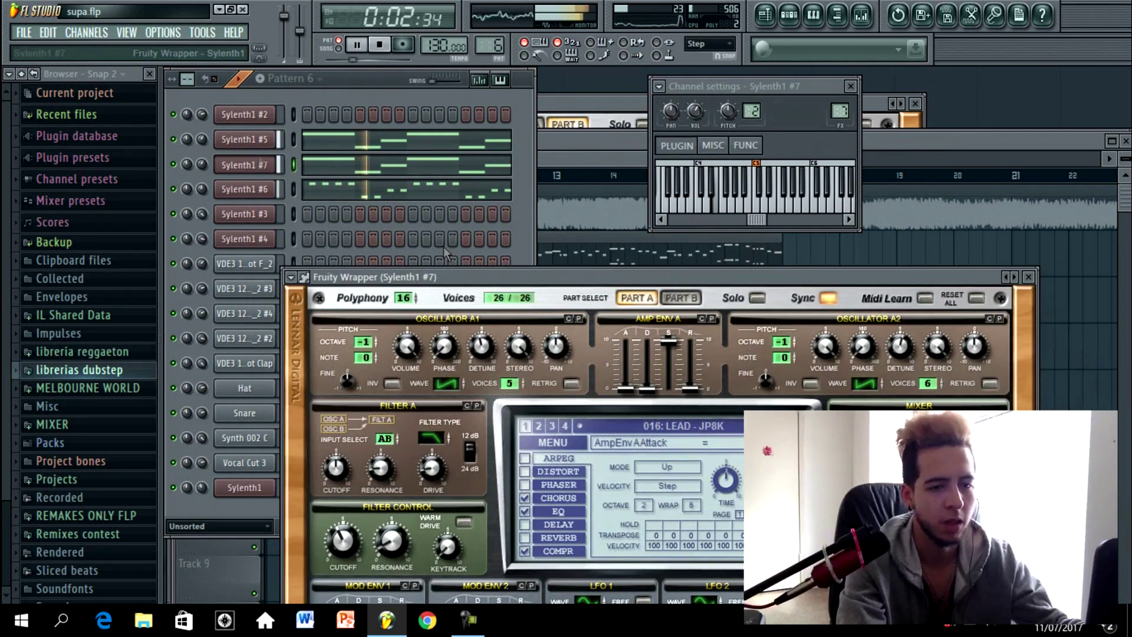
{"action": "left_click_drag", "start_coordinate": [588, 282], "coordinate": [567, 206]}
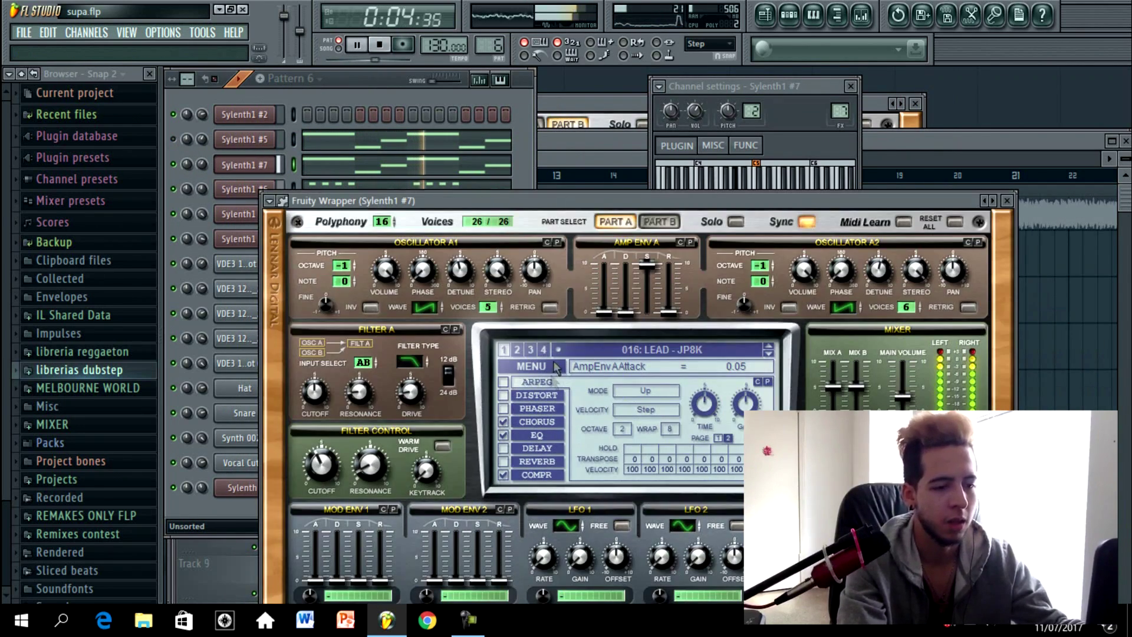
{"action": "key", "text": "space"}
{"action": "left_click", "coordinate": [530, 365]}
{"action": "left_click", "coordinate": [569, 130]}
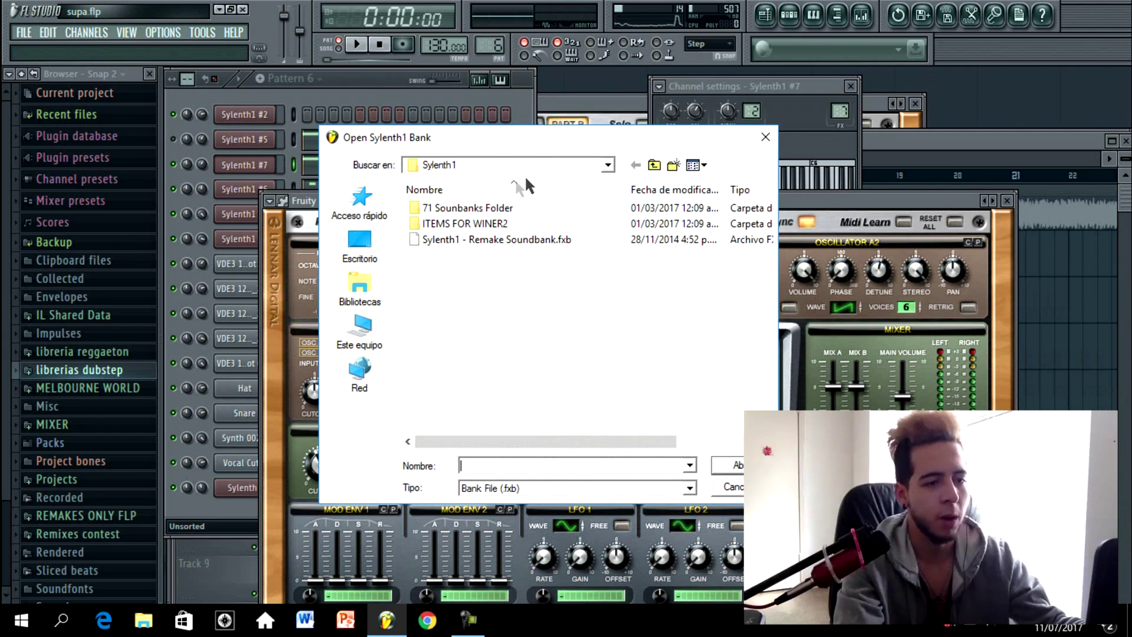
{"action": "double_click", "coordinate": [482, 210]}
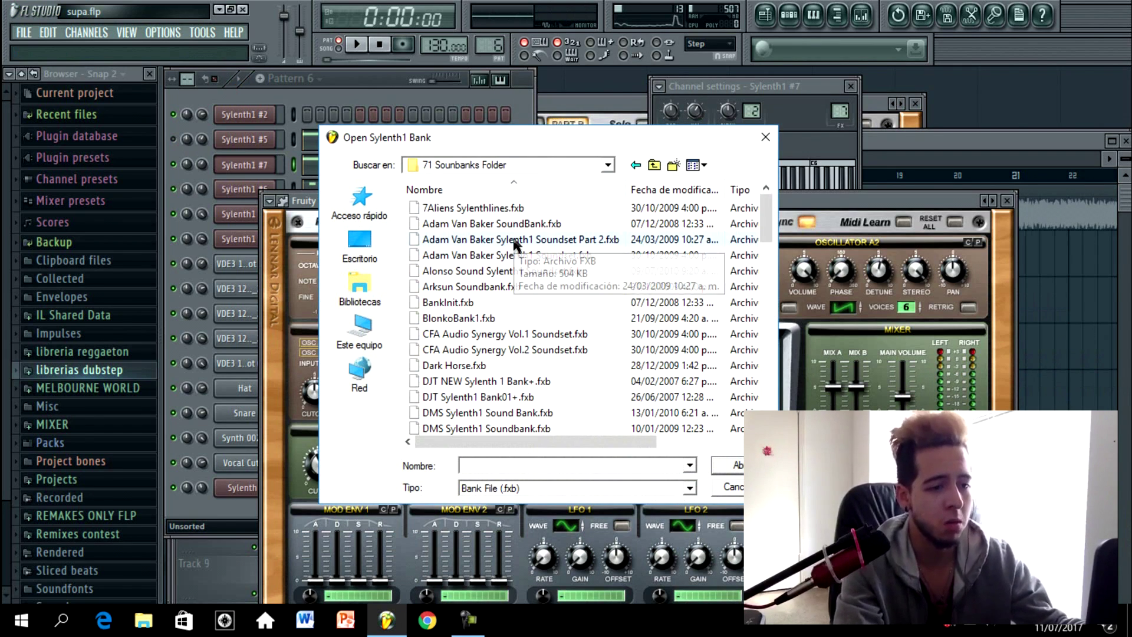
{"action": "double_click", "coordinate": [515, 243]}
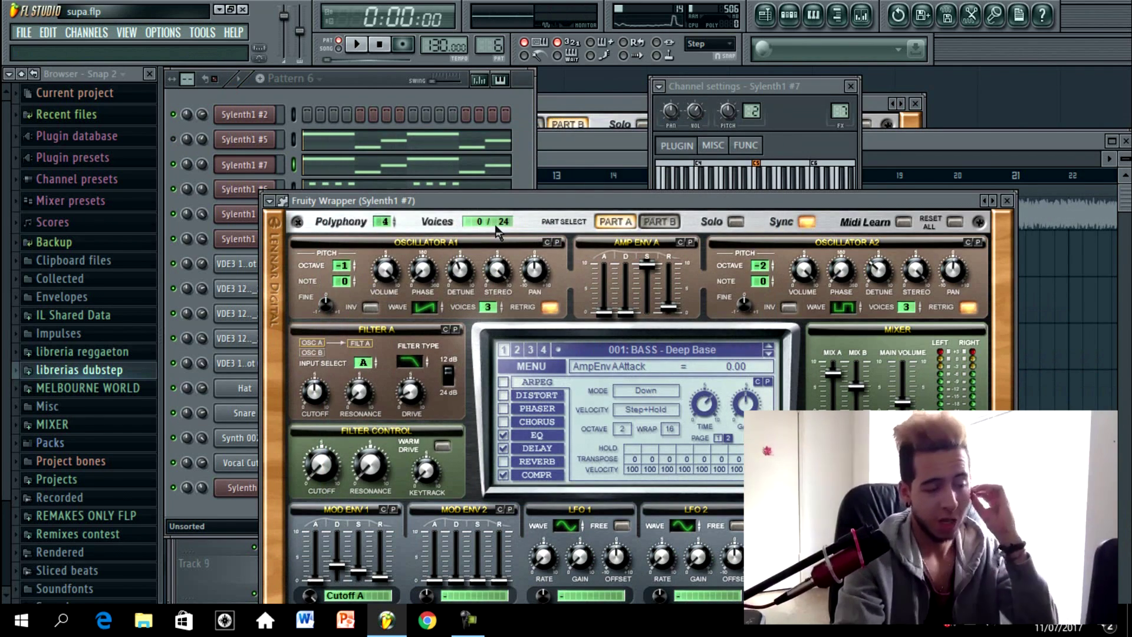
Step: Choose preset 002: BASS - Deep Saw in Sylenth1 #7, show its EQ settings, and set the filter control cutoff to 68.39 Hz
{"action": "key", "text": "space"}
{"action": "key", "text": "space"}
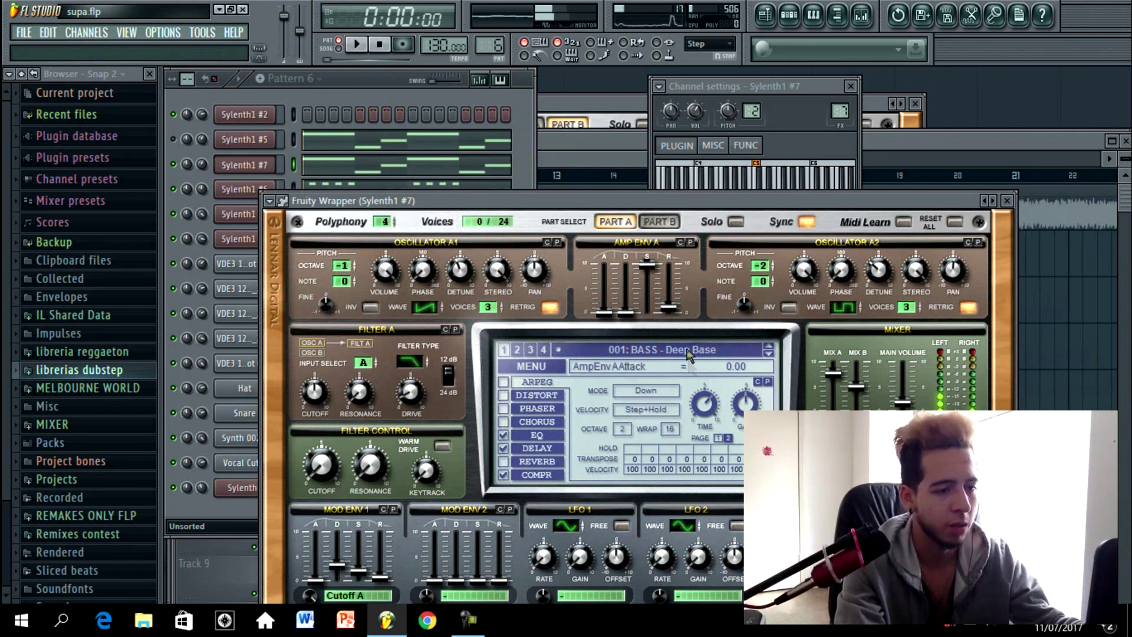
{"action": "left_click", "coordinate": [768, 356]}
{"action": "key", "text": "space"}
{"action": "left_click_drag", "start_coordinate": [556, 205], "coordinate": [554, 129]}
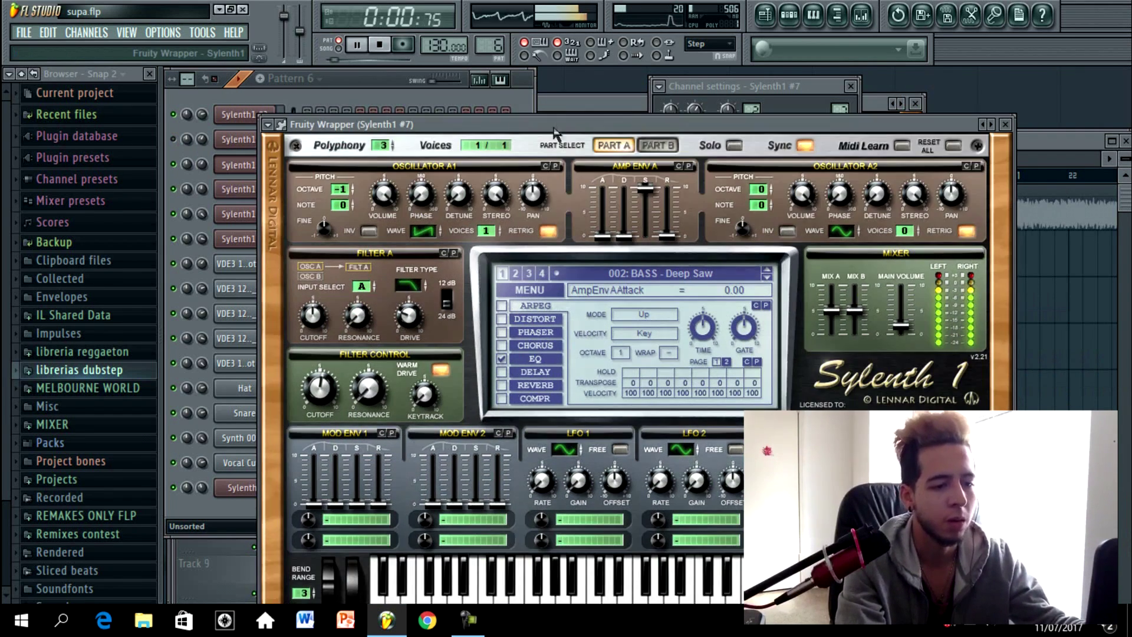
{"action": "left_click", "coordinate": [534, 359]}
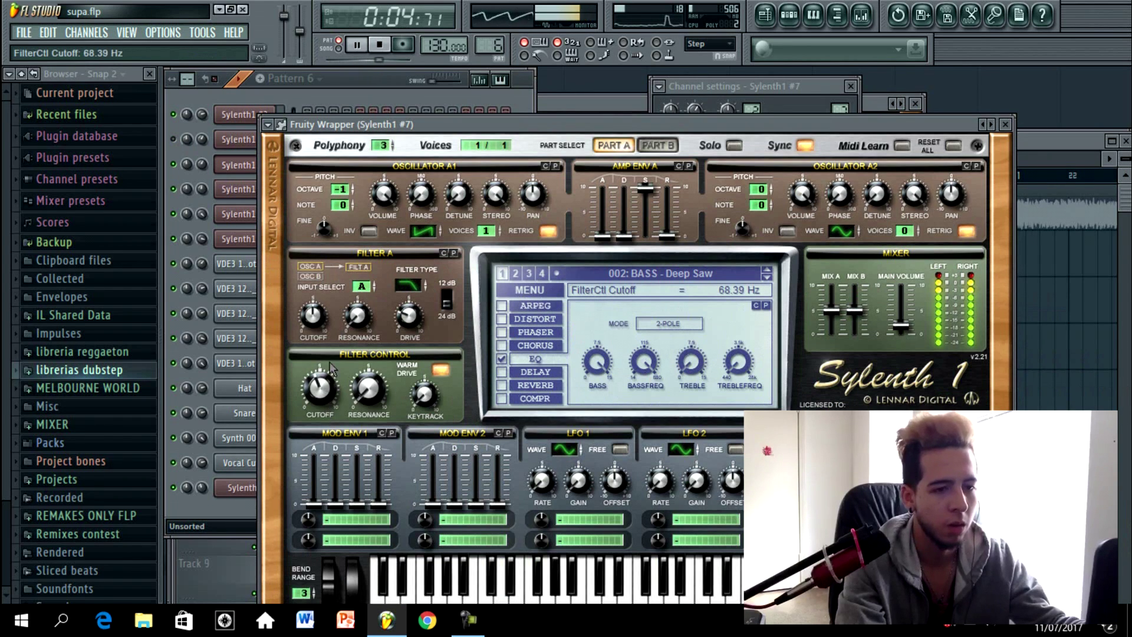
Step: Bring the playlist forward and play the Pattern 5 and Pattern 6 arrangement from just before bar 9
{"action": "left_click", "coordinate": [376, 100]}
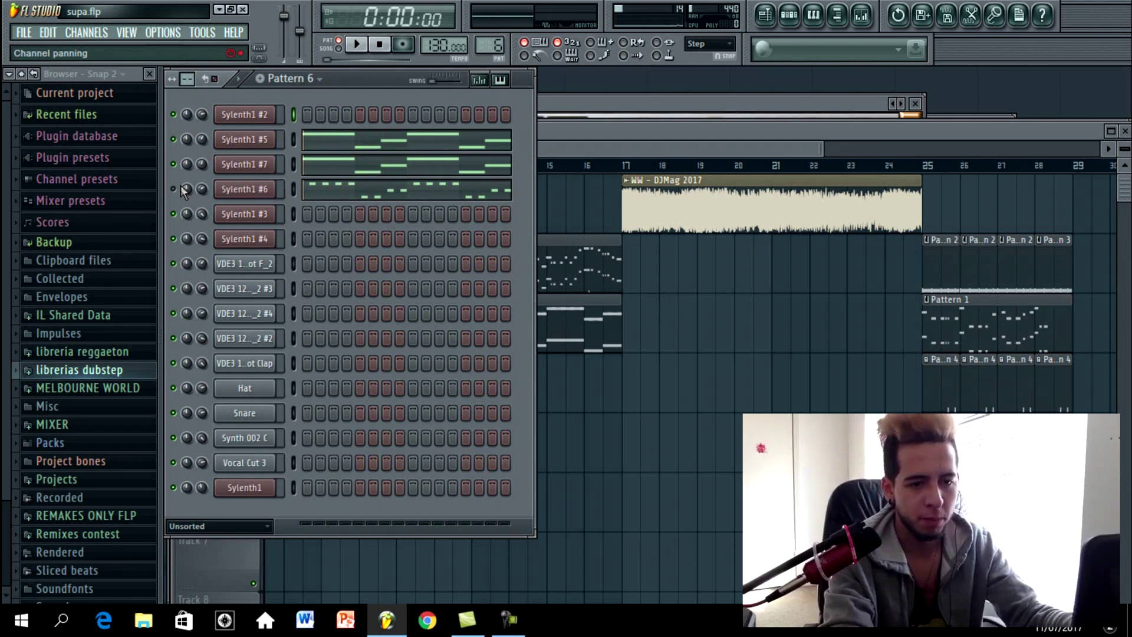
{"action": "left_click", "coordinate": [625, 149]}
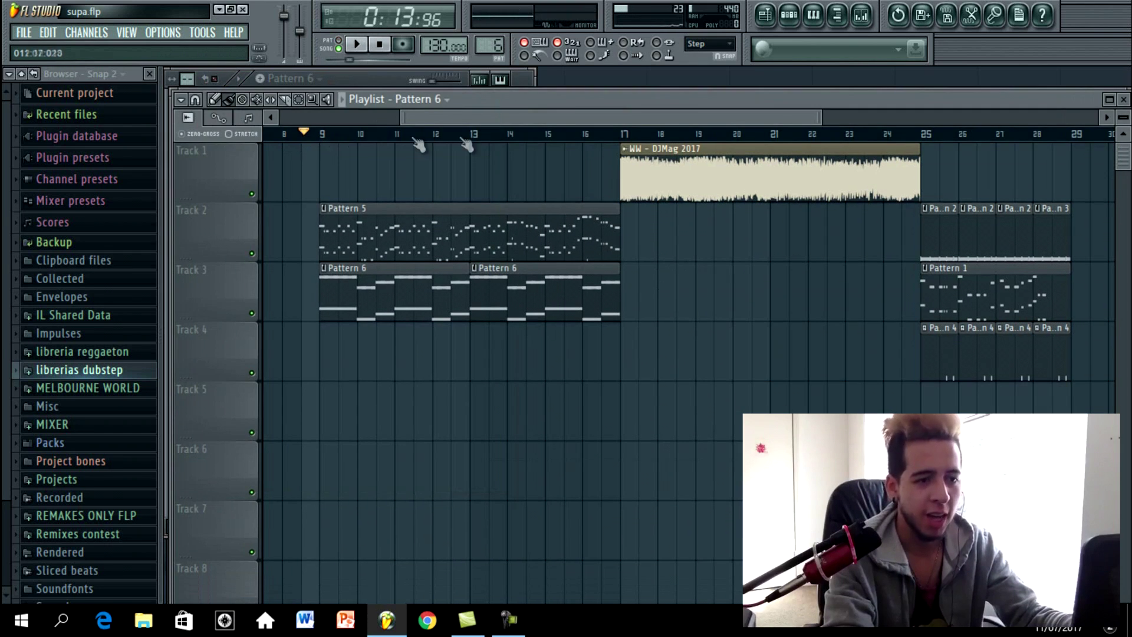
{"action": "key", "text": "space"}
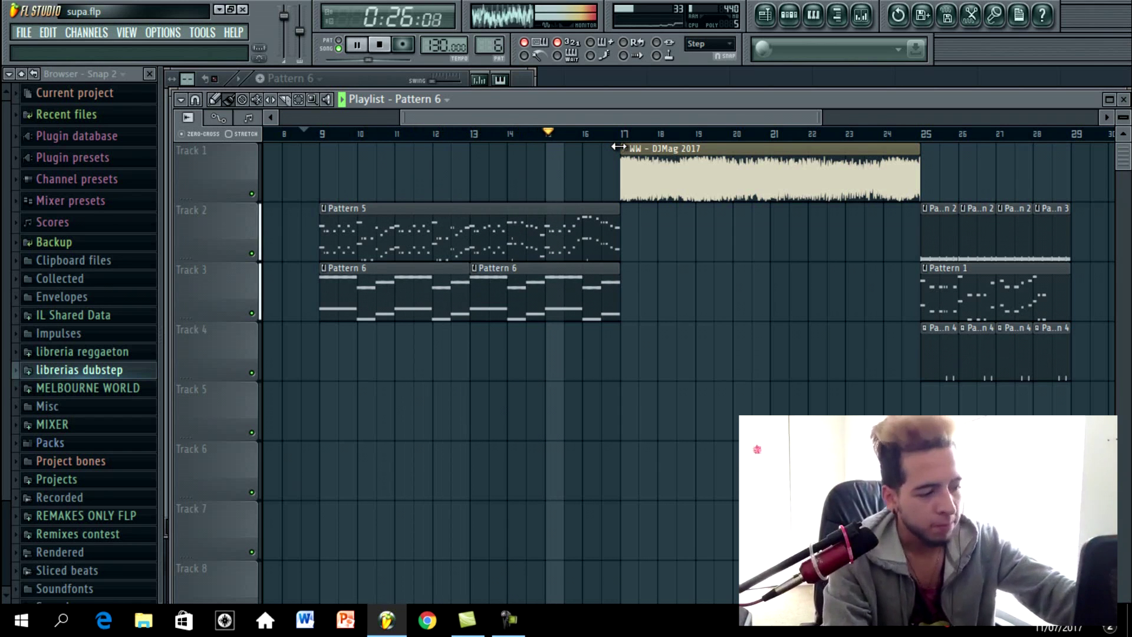
{"action": "mouse_move", "coordinate": [624, 102]}
{"action": "left_mouse_down"}
{"action": "mouse_move", "coordinate": [620, 69]}
{"action": "mouse_move", "coordinate": [626, 95]}
{"action": "left_mouse_up"}
{"action": "key", "text": "space"}
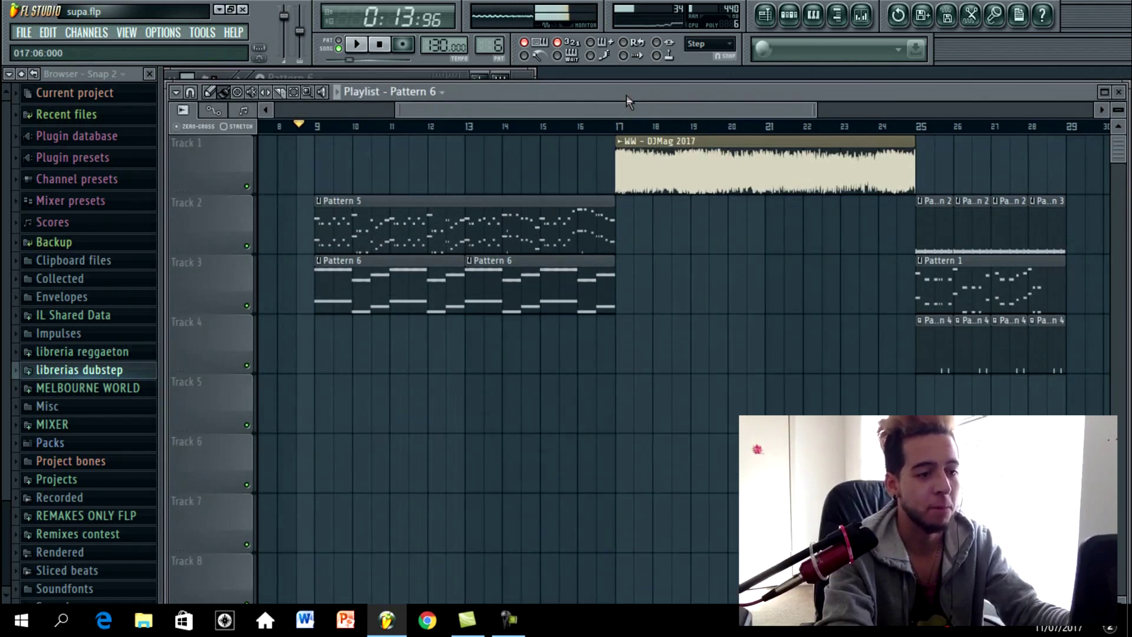
Step: Extend the start of the WW - DJMag 2017 clip back to bar 16, solo Track 1, and play from there
{"action": "scroll", "coordinate": [632, 125], "scroll_direction": "up", "scroll_amount": 5}
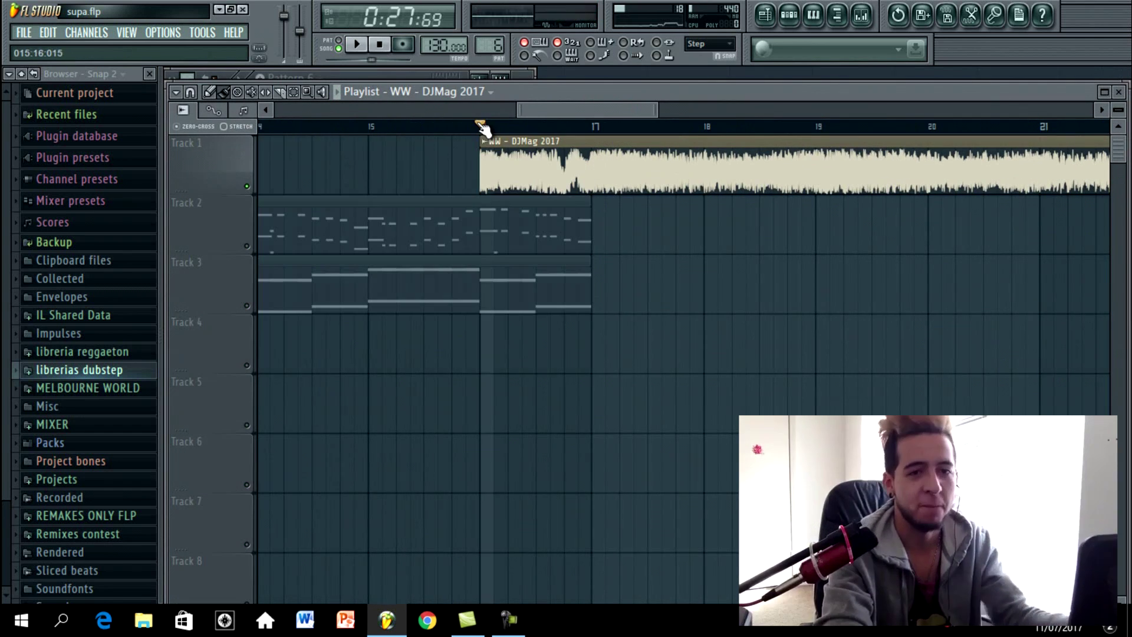
{"action": "key", "text": "space"}
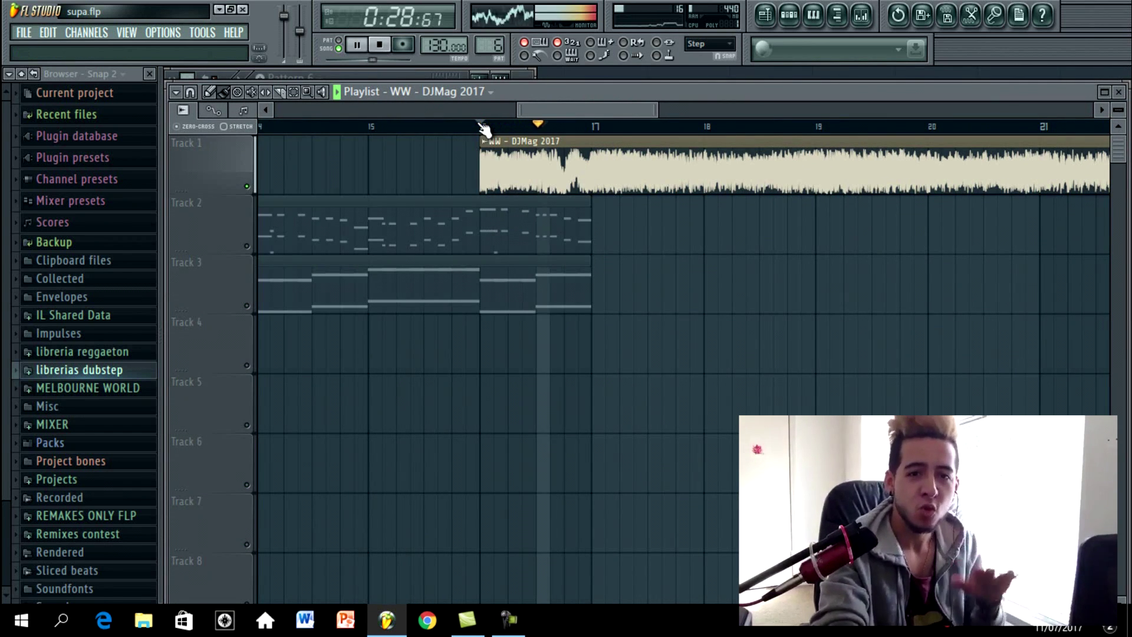
Step: Replay the soloed WW - DJMag 2017 clip from bar 16 to study how the melody ends
{"action": "key", "text": "space"}
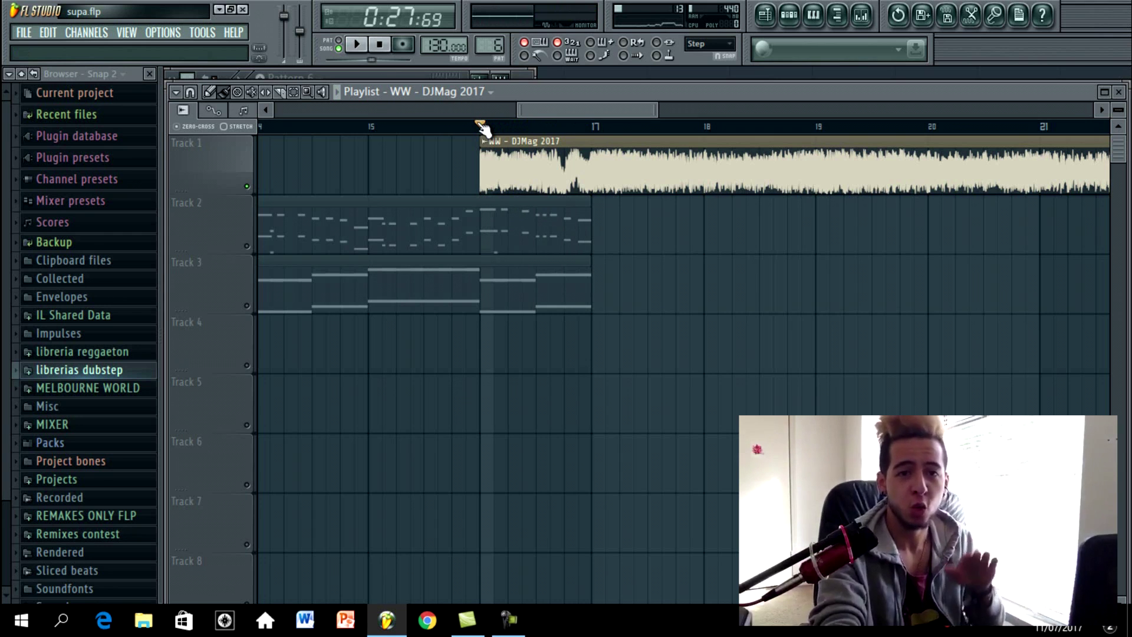
{"action": "key", "text": "space"}
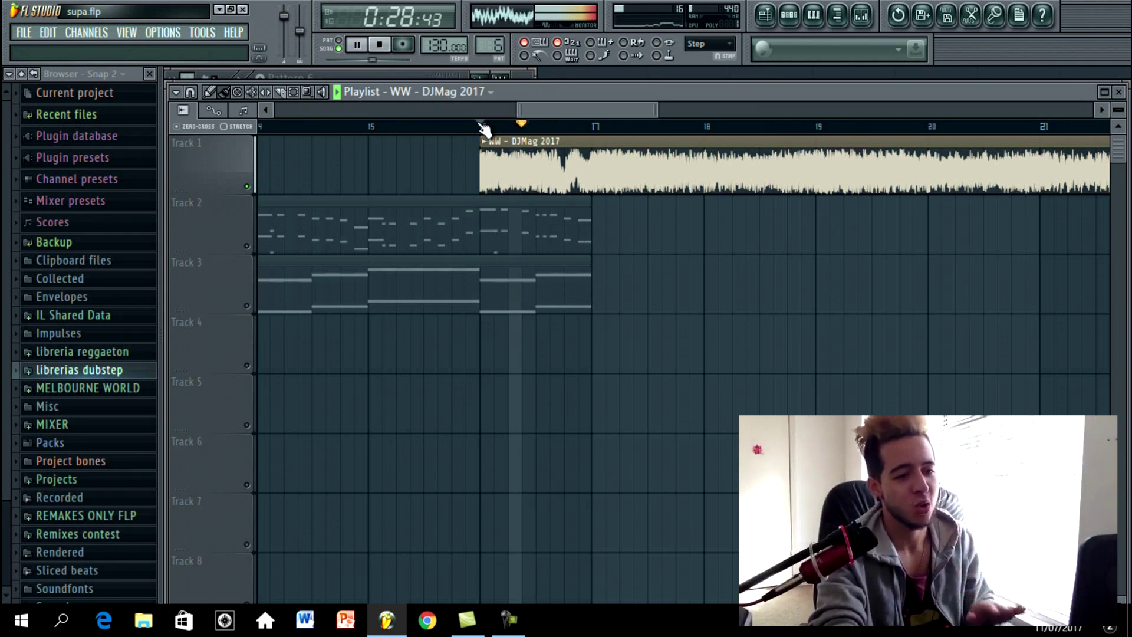
{"action": "key", "text": "space"}
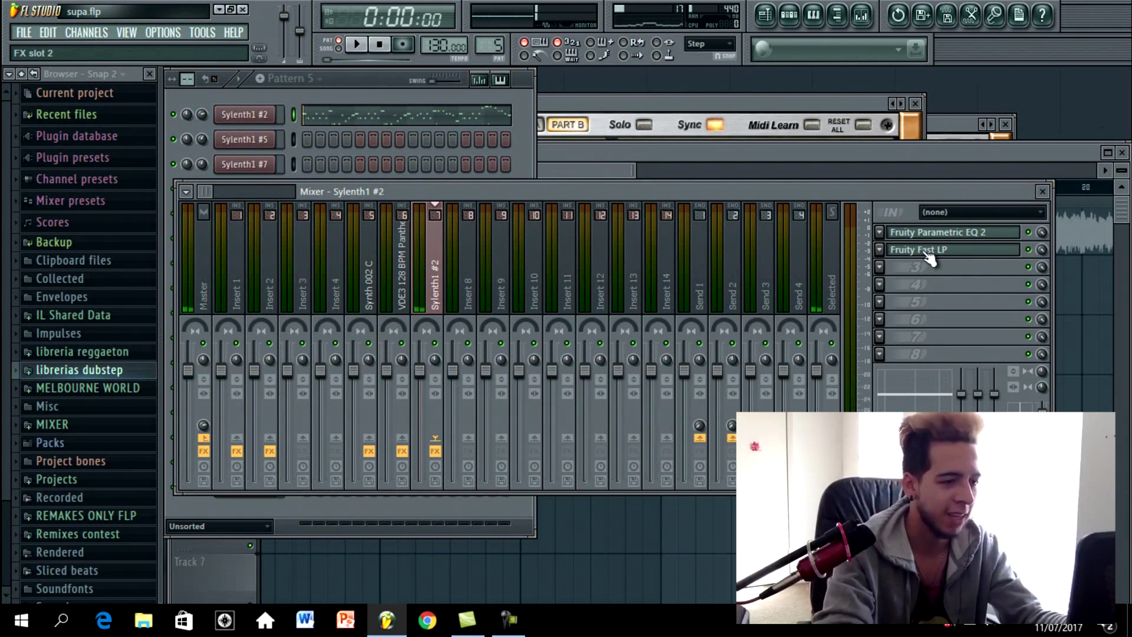
Step: Open Fruity Fast LP on the Sylenth1 #2 mixer track and try its resonance and cutoff while Pattern 5 plays
{"action": "left_click", "coordinate": [928, 253]}
{"action": "key", "text": "space"}
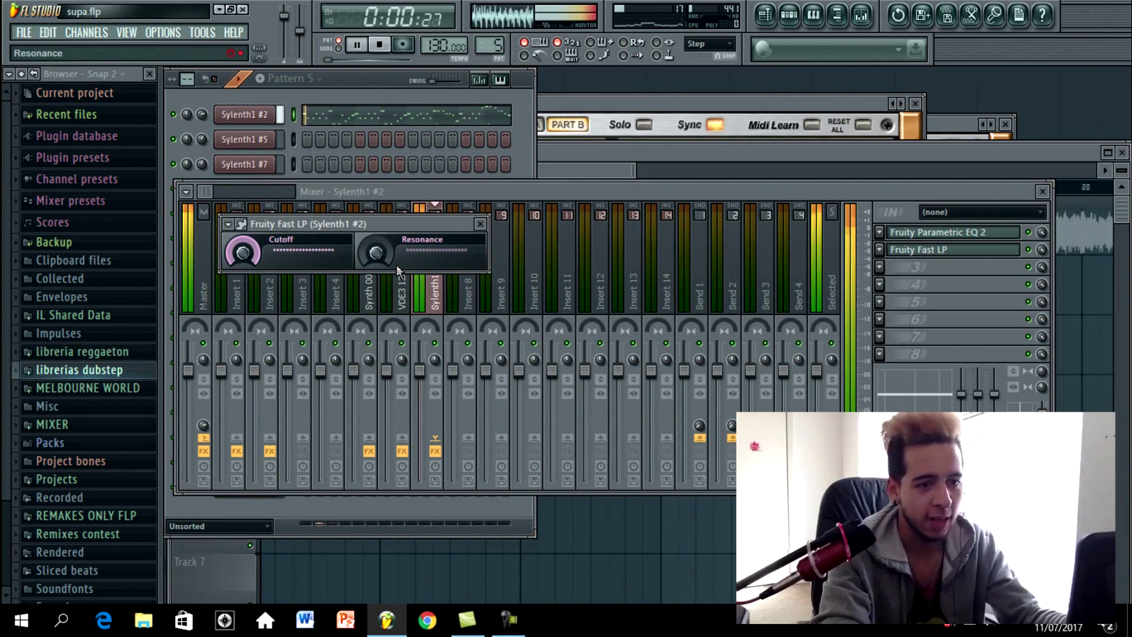
{"action": "key", "text": "space"}
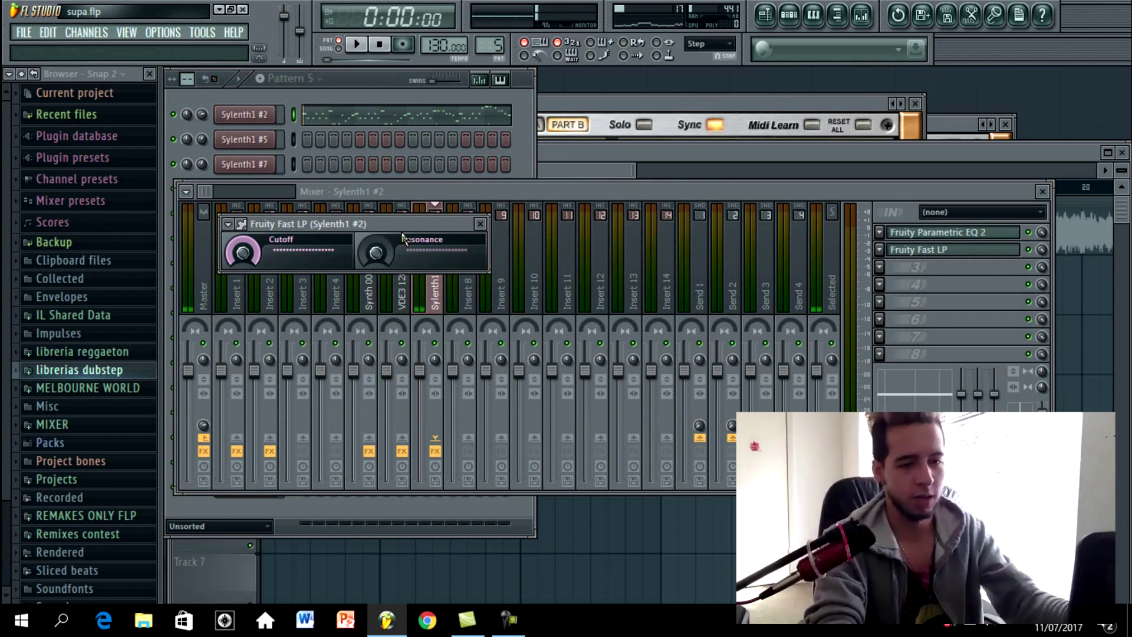
{"action": "key", "text": "space"}
{"action": "left_click_drag", "start_coordinate": [376, 230], "coordinate": [370, 155]}
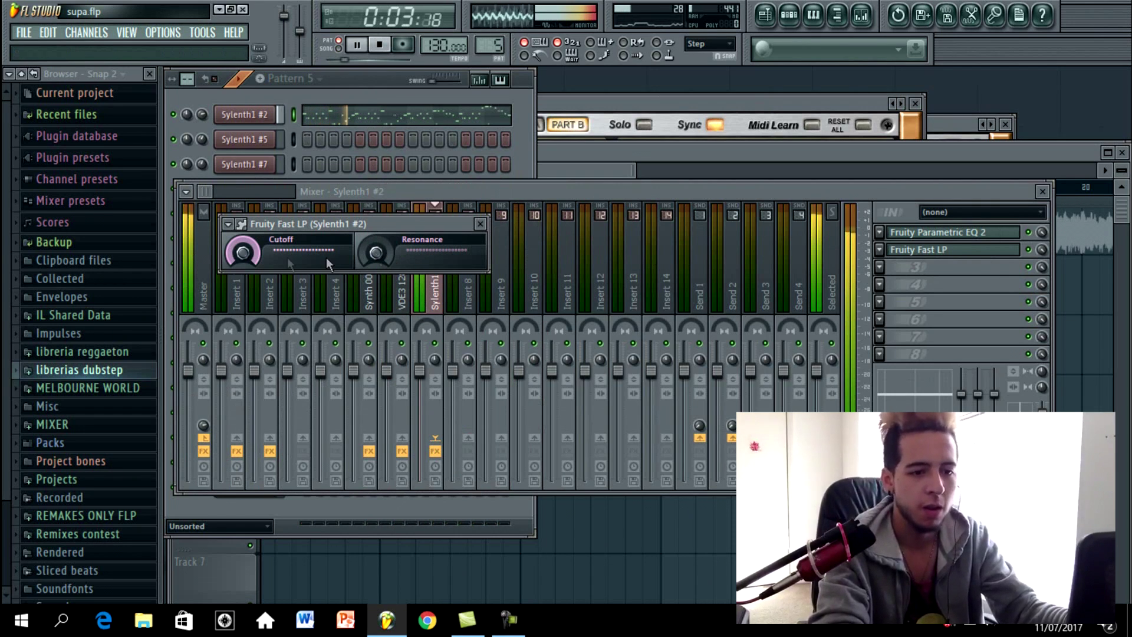
{"action": "key", "text": "space"}
{"action": "key", "text": "space"}
{"action": "mouse_move", "coordinate": [243, 253]}
{"action": "left_mouse_down"}
{"action": "mouse_move", "coordinate": [250, 407]}
{"action": "mouse_move", "coordinate": [250, 274]}
{"action": "left_mouse_up"}
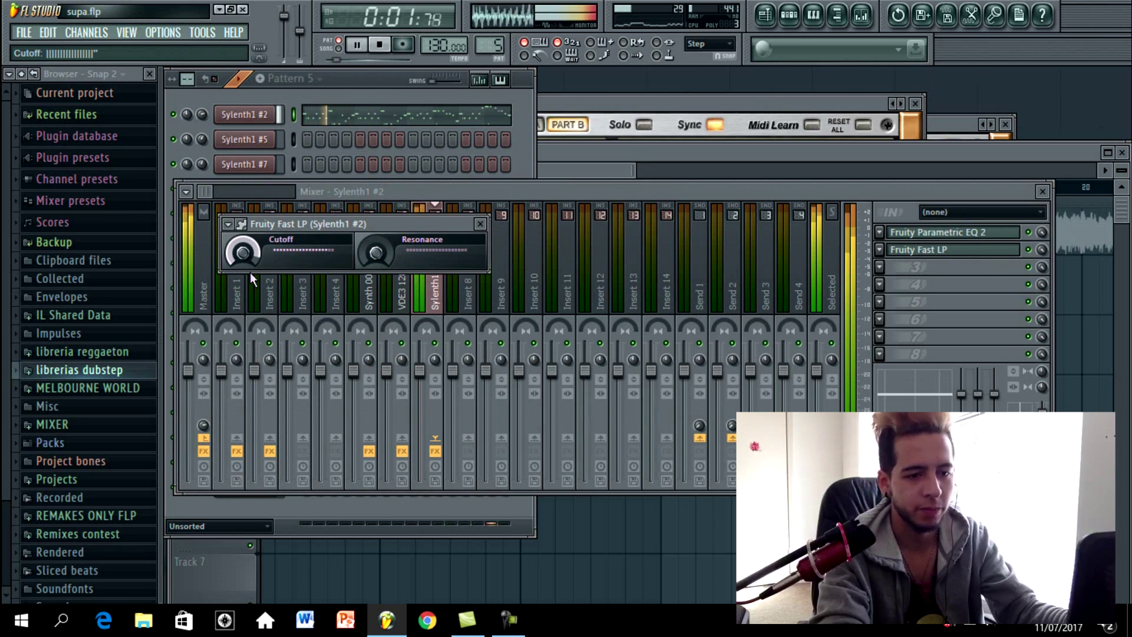
Step: Bring the playlist forward, stop playback, and select the time range covering bar 16
{"action": "left_click", "coordinate": [579, 151]}
{"action": "key", "text": "space"}
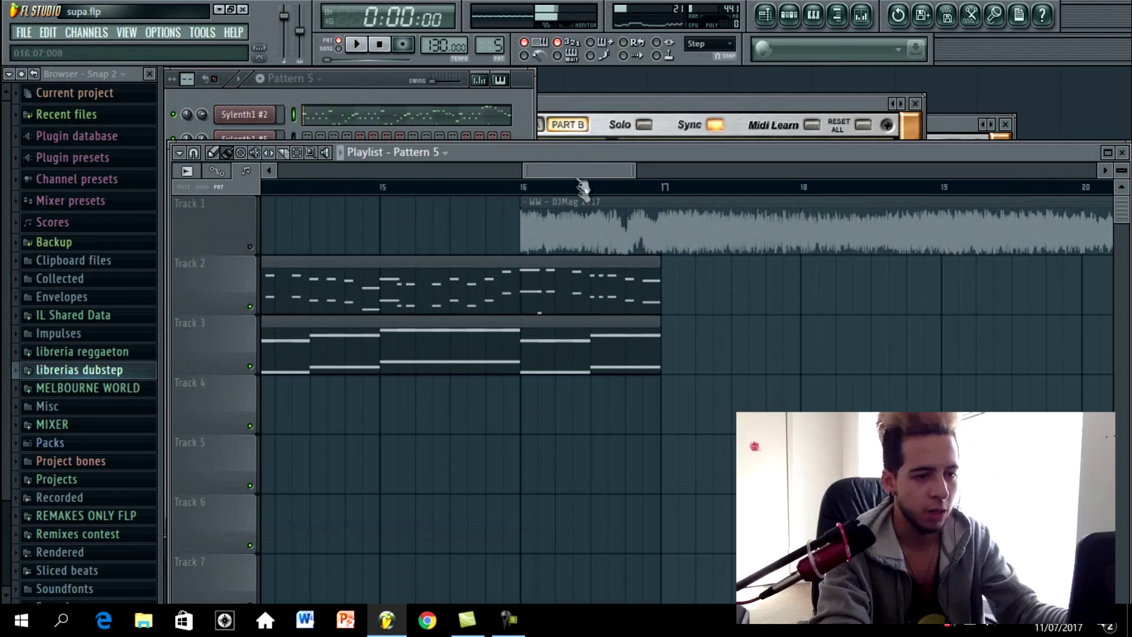
{"action": "scroll", "coordinate": [575, 186], "scroll_direction": "up", "scroll_amount": 2}
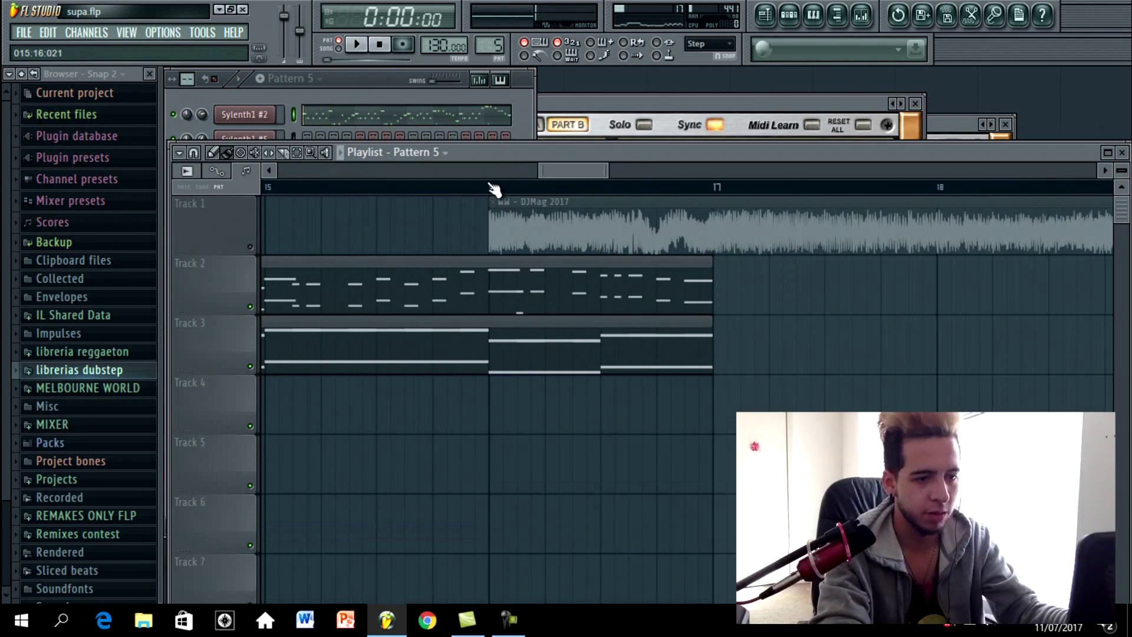
{"action": "left_click_drag", "start_coordinate": [494, 188], "coordinate": [704, 182]}
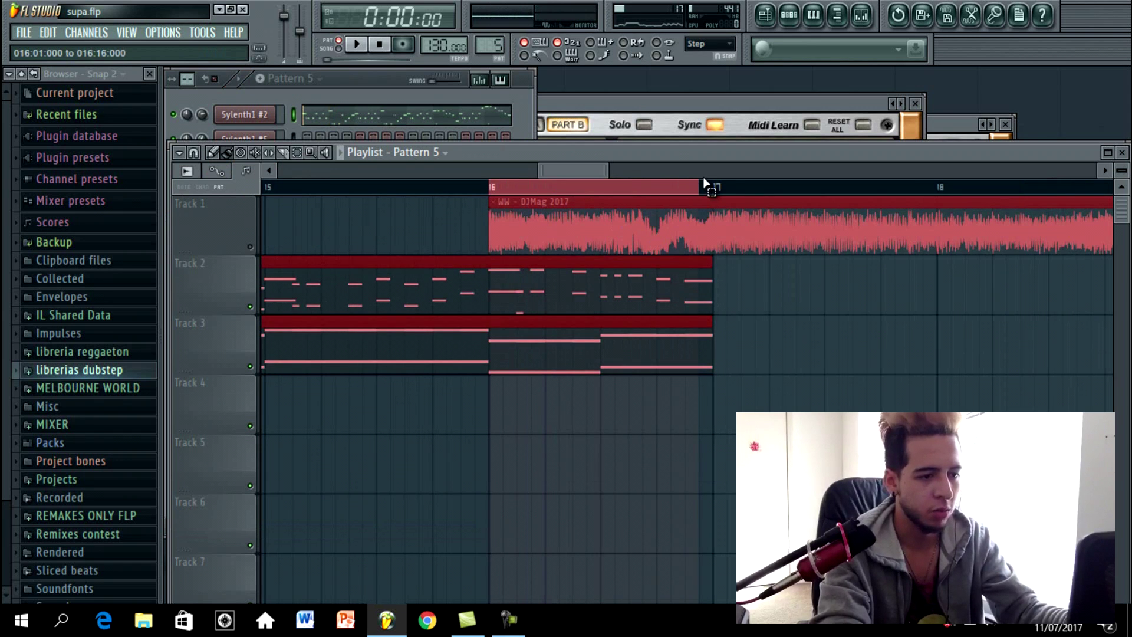
Step: Create automation clips for the Resonance and Cutoff of Fruity Fast LP on the Sylenth1 #2 mixer track
{"action": "left_click", "coordinate": [861, 16]}
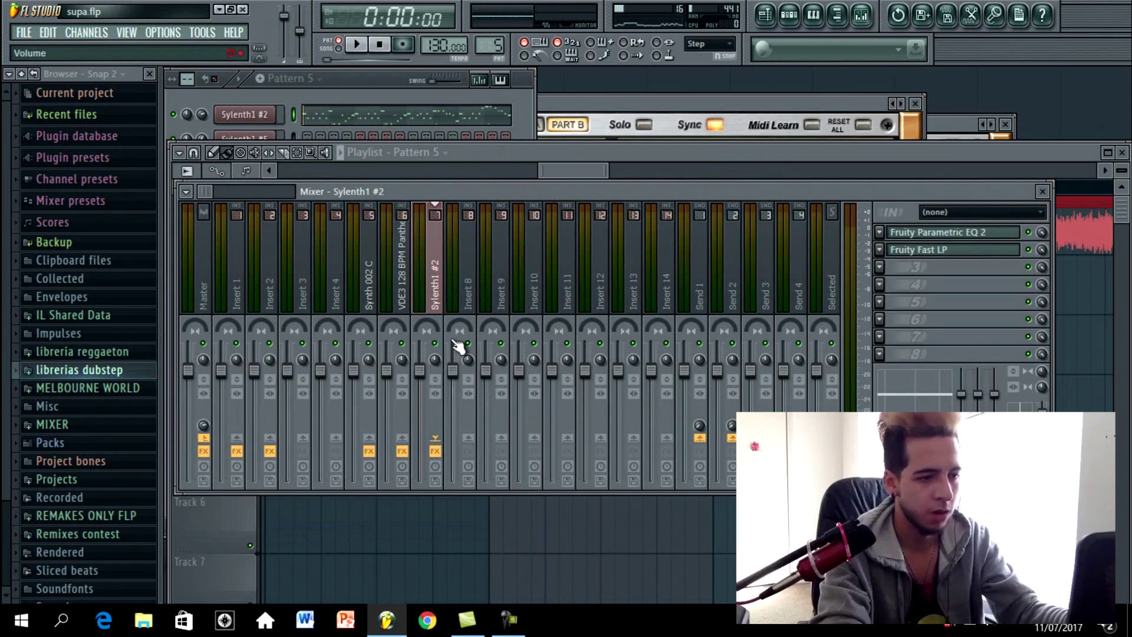
{"action": "left_click", "coordinate": [943, 251]}
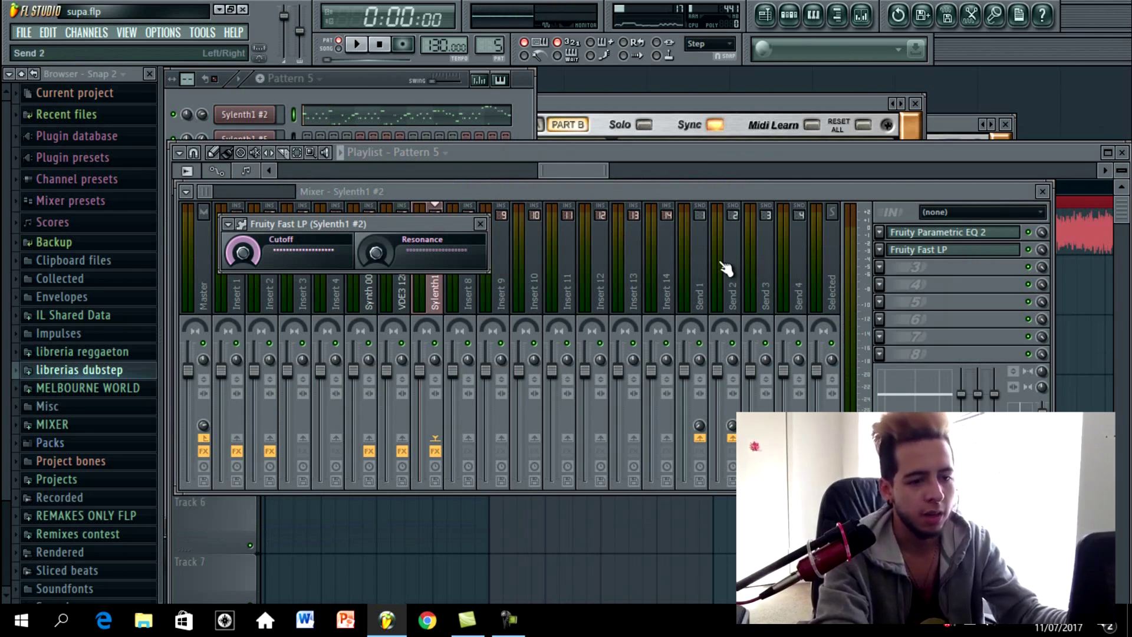
{"action": "right_click", "coordinate": [381, 254]}
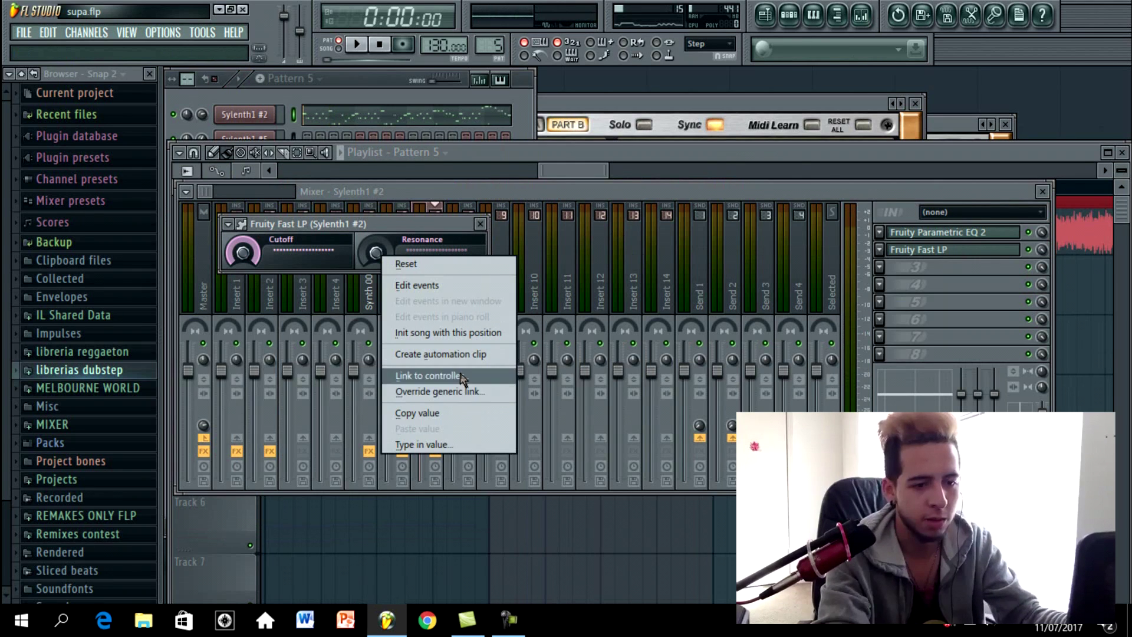
{"action": "left_click", "coordinate": [457, 355]}
{"action": "right_click", "coordinate": [251, 255]}
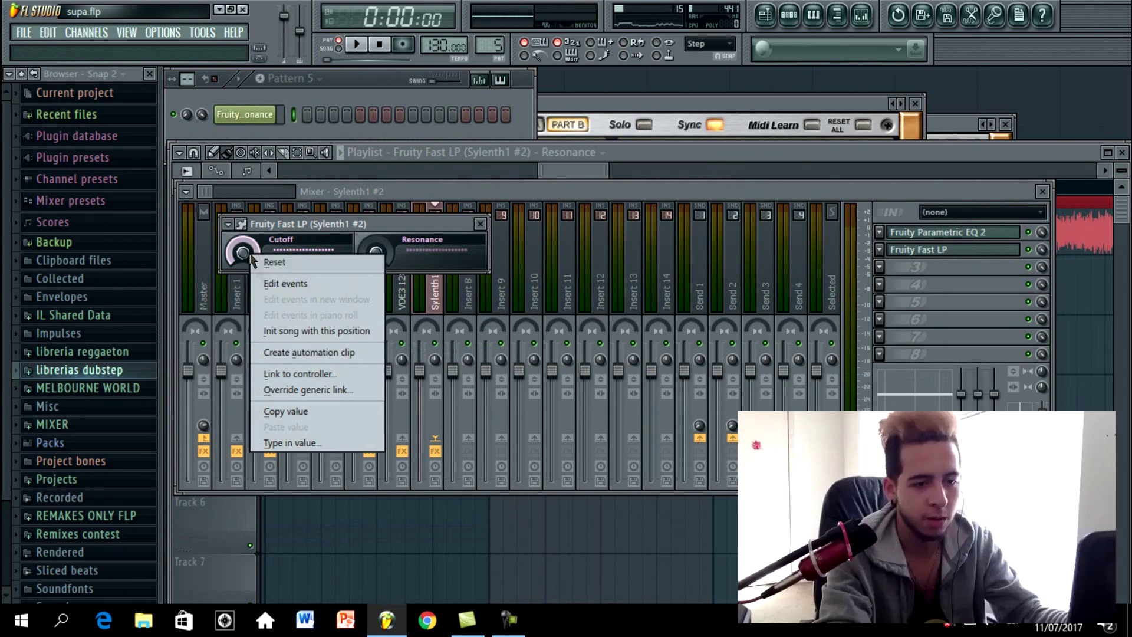
{"action": "left_click", "coordinate": [297, 352]}
Step: Shape the bar 16 envelopes so resonance rises gradually and cutoff falls along an upward-bowed curve
{"action": "left_click_drag", "start_coordinate": [740, 383], "coordinate": [745, 368]}
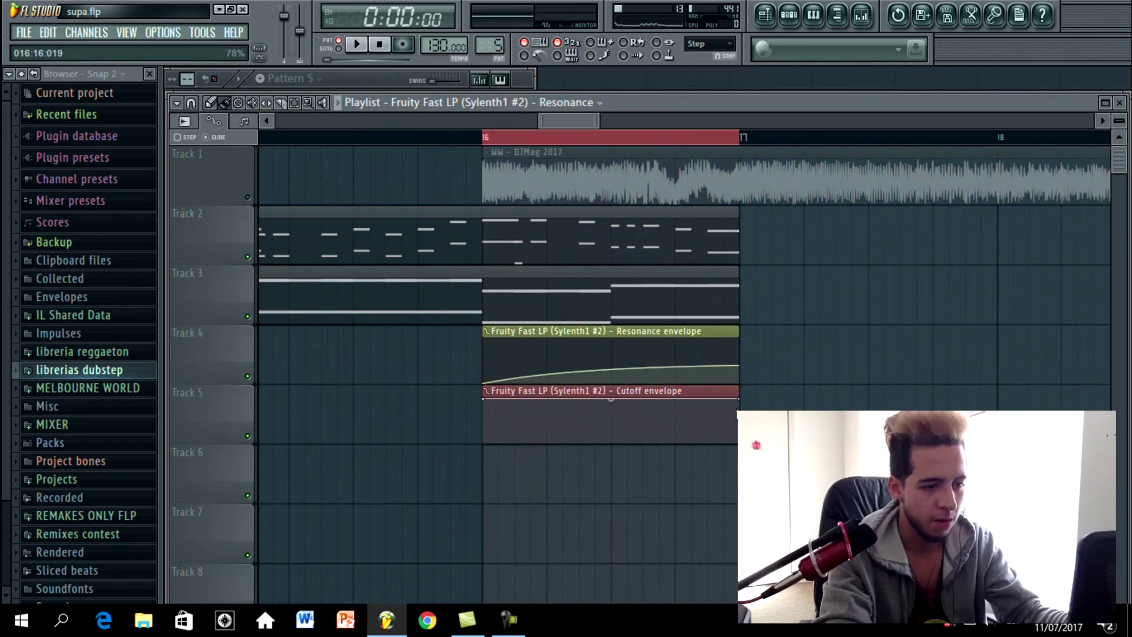
{"action": "left_click_drag", "start_coordinate": [744, 402], "coordinate": [741, 436]}
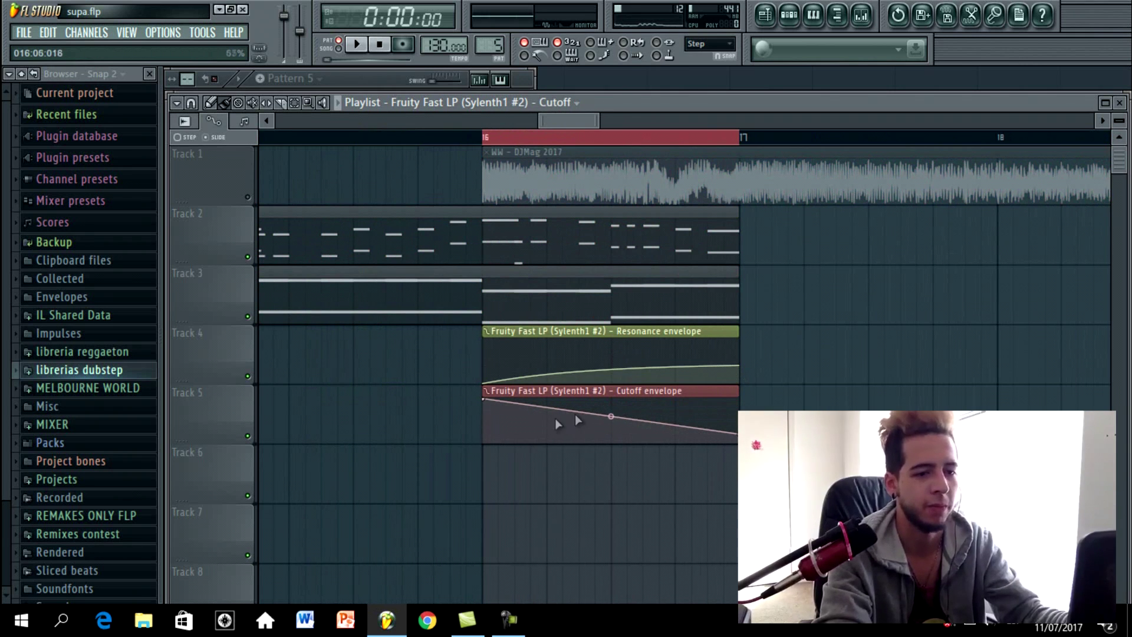
{"action": "left_click_drag", "start_coordinate": [610, 416], "coordinate": [608, 406]}
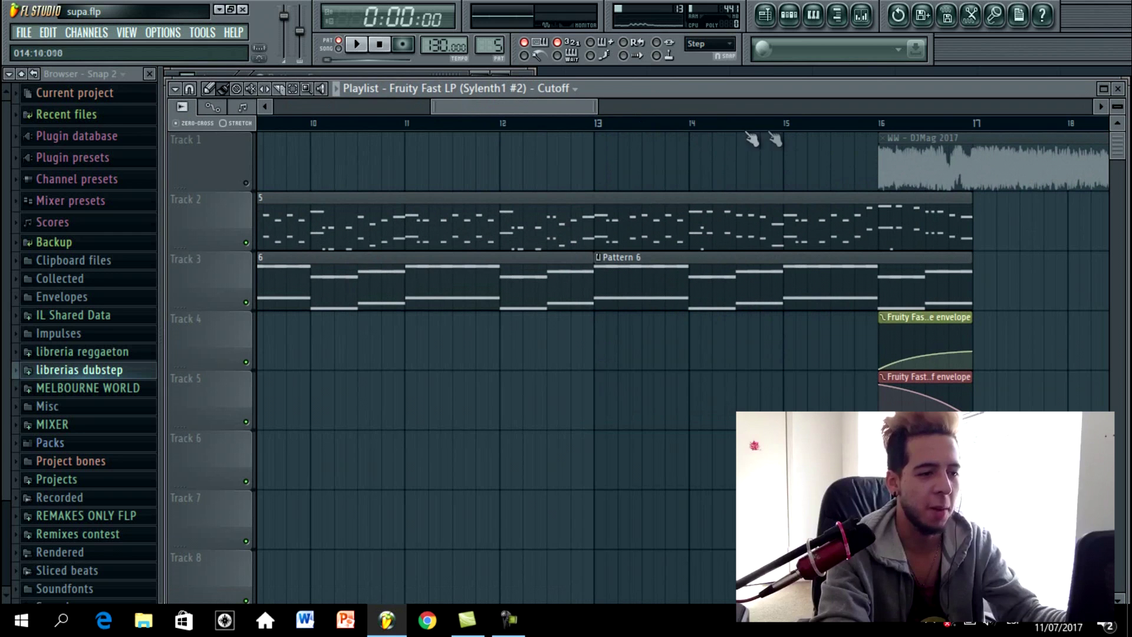
Step: Play the song from just before bar 15 to hear the filter automation across bar 16
{"action": "key", "text": "l"}
{"action": "key", "text": "space"}
{"action": "left_click_drag", "start_coordinate": [590, 90], "coordinate": [588, 80]}
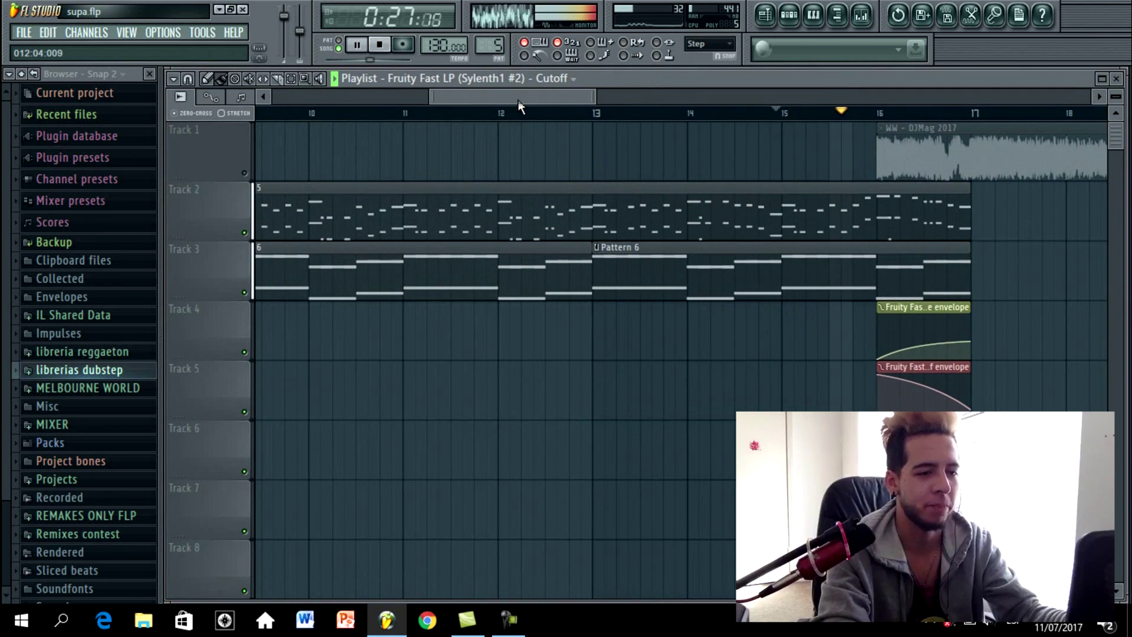
{"action": "left_click_drag", "start_coordinate": [518, 101], "coordinate": [592, 103]}
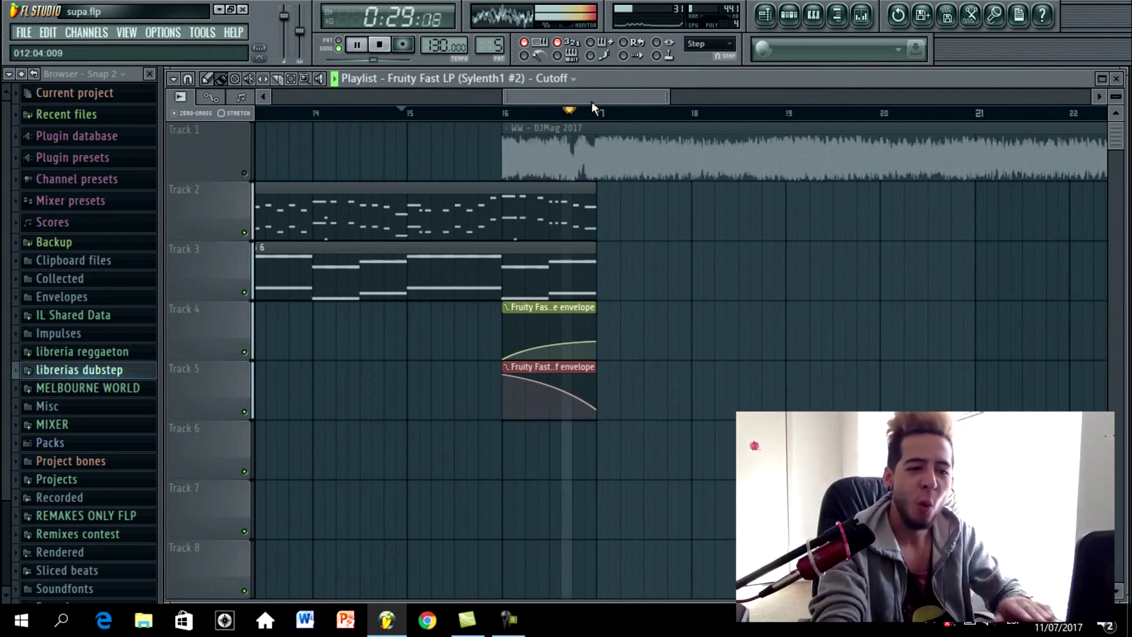
{"action": "key", "text": "space"}
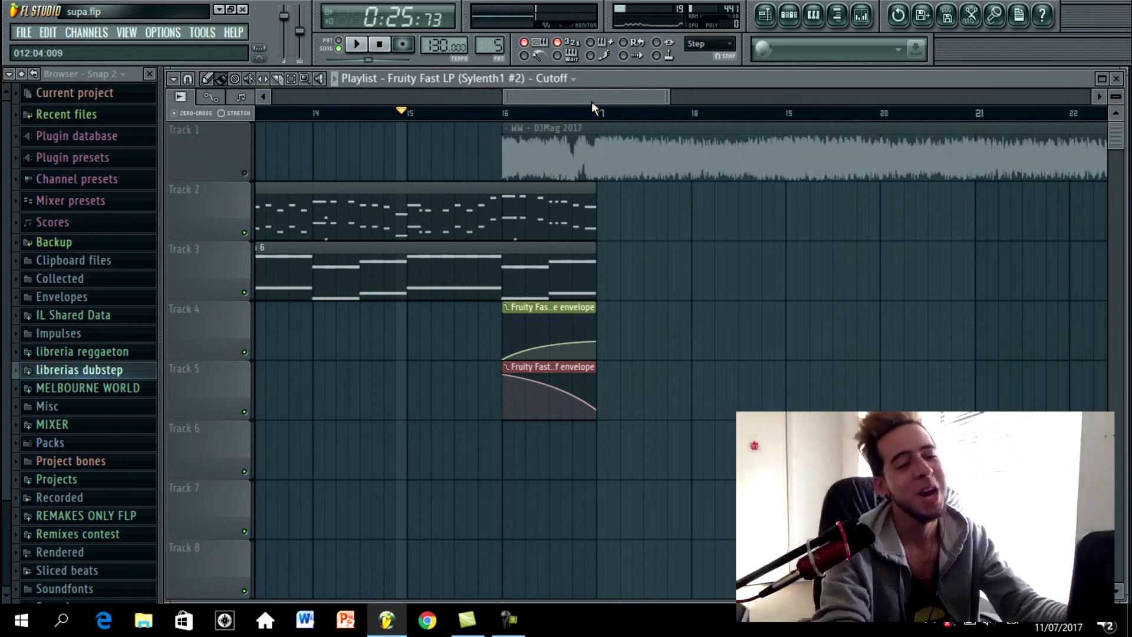
Step: Fine-tune the curve tension of the Resonance and Cutoff envelopes in bar 16 during playback
{"action": "scroll", "coordinate": [592, 115], "scroll_direction": "up", "scroll_amount": 4}
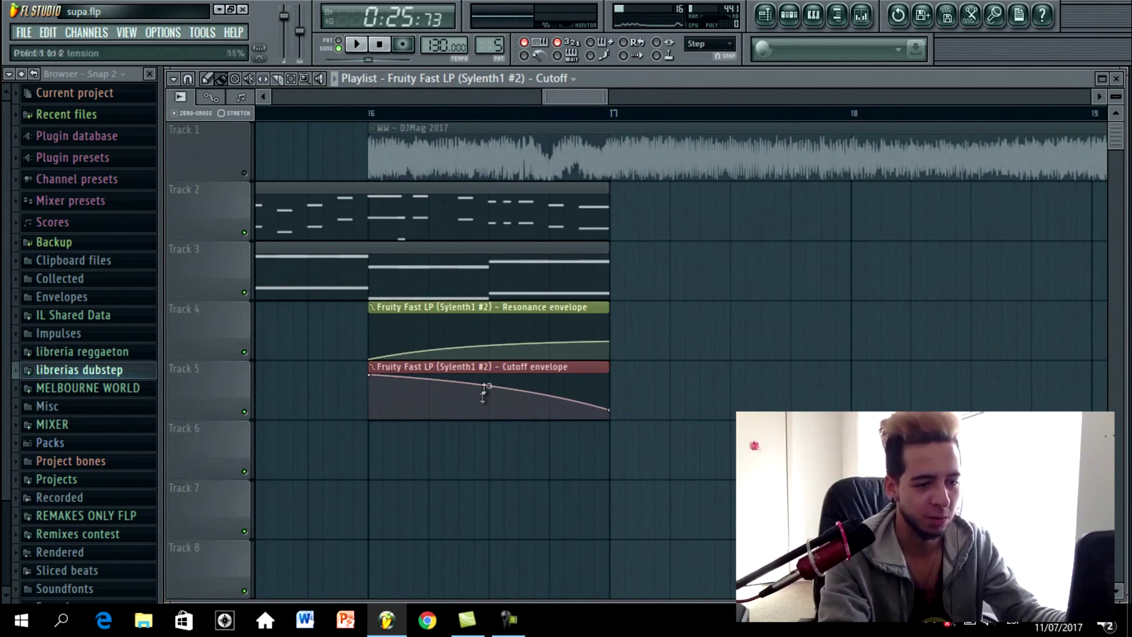
{"action": "key", "text": "space"}
{"action": "left_click_drag", "start_coordinate": [493, 344], "coordinate": [495, 338]}
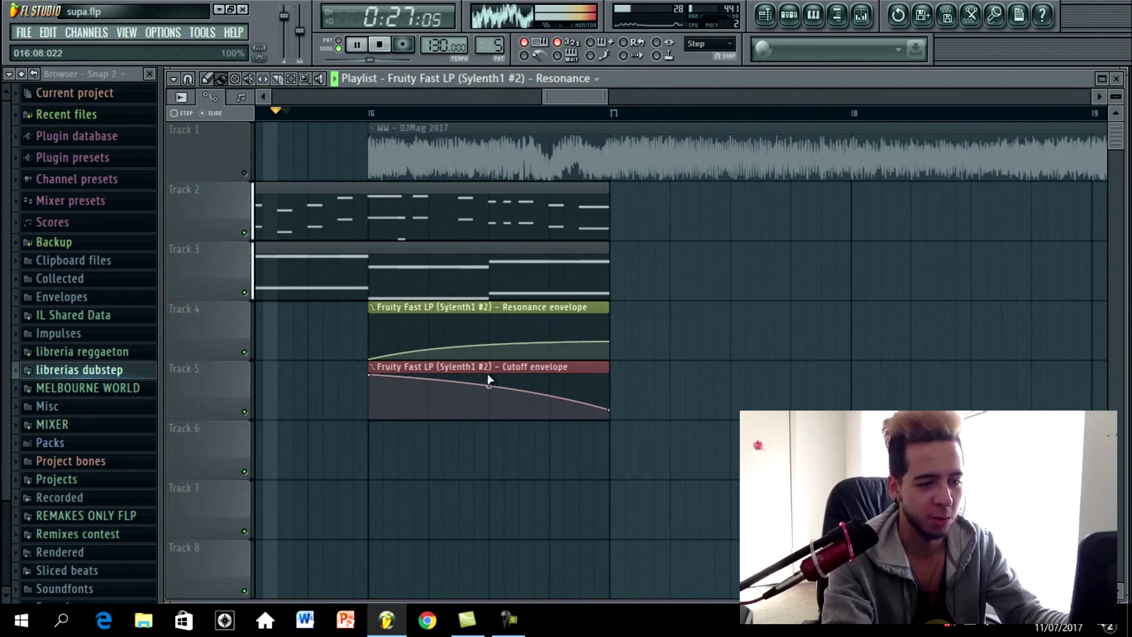
{"action": "left_click_drag", "start_coordinate": [487, 381], "coordinate": [488, 382]}
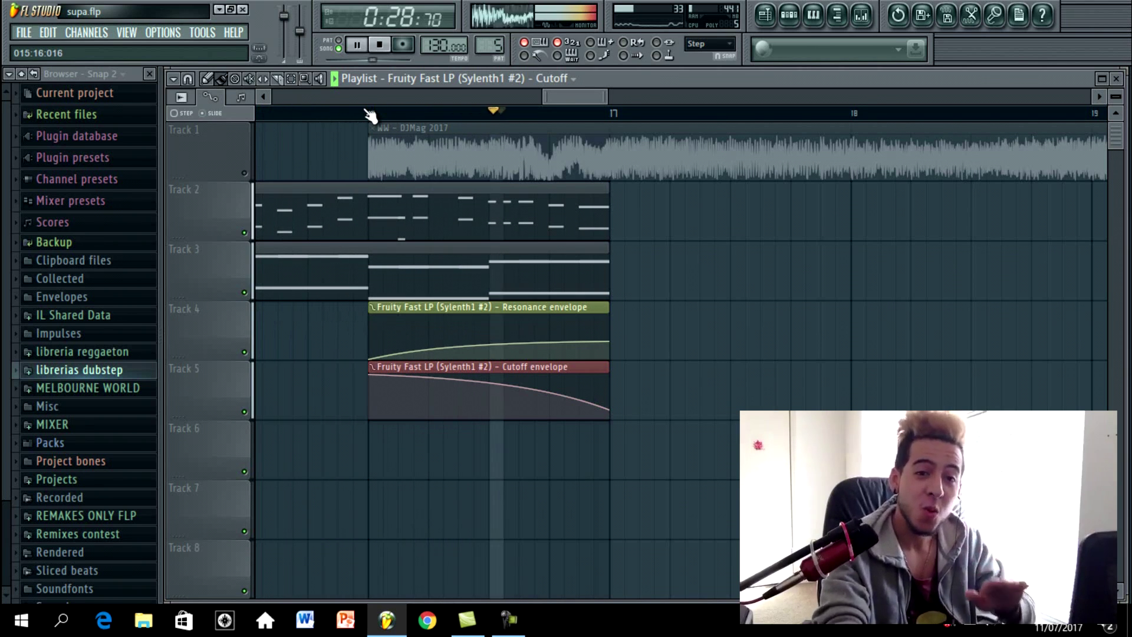
{"action": "key", "text": "space"}
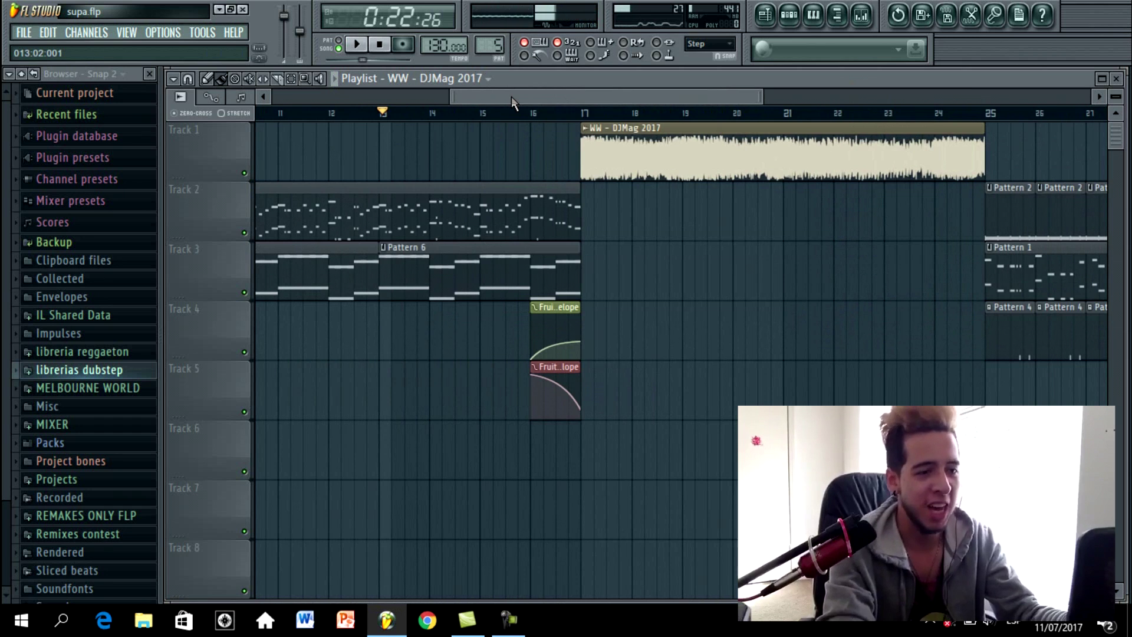
Step: Place the Impact 008 sample from the Galwaro pack's FX Impacts folder on Track 5 at bar 25
{"action": "left_click_drag", "start_coordinate": [512, 99], "coordinate": [678, 112]}
{"action": "scroll", "coordinate": [589, 124], "scroll_direction": "up", "scroll_amount": 3}
{"action": "left_click_drag", "start_coordinate": [849, 97], "coordinate": [835, 96]}
{"action": "left_click_drag", "start_coordinate": [103, 429], "coordinate": [181, 442]}
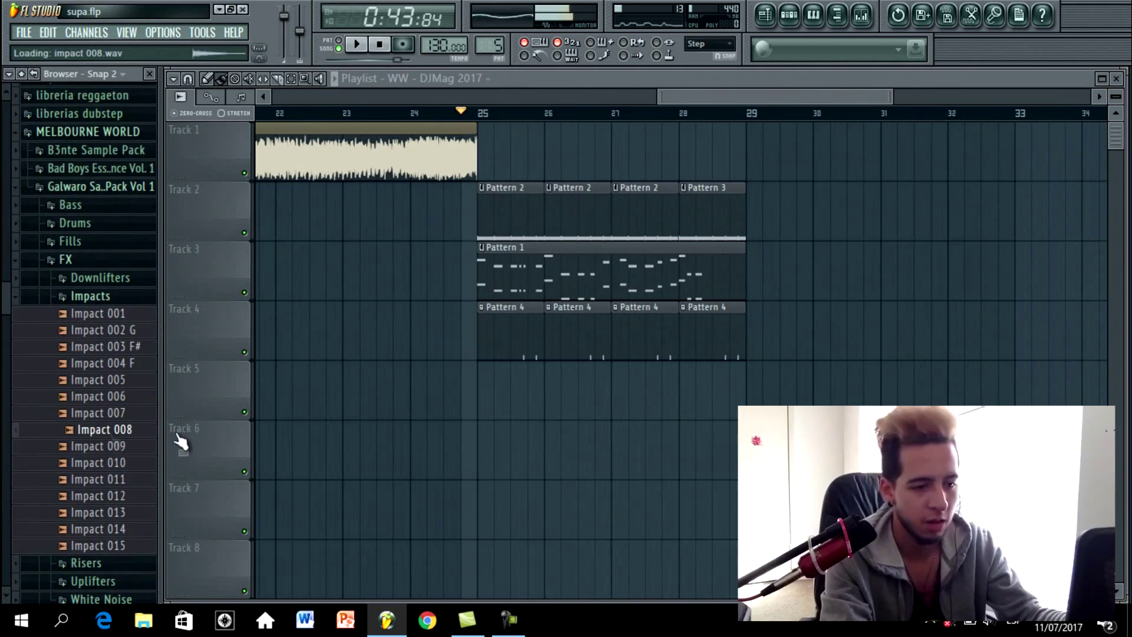
{"action": "left_click_drag", "start_coordinate": [506, 417], "coordinate": [479, 389]}
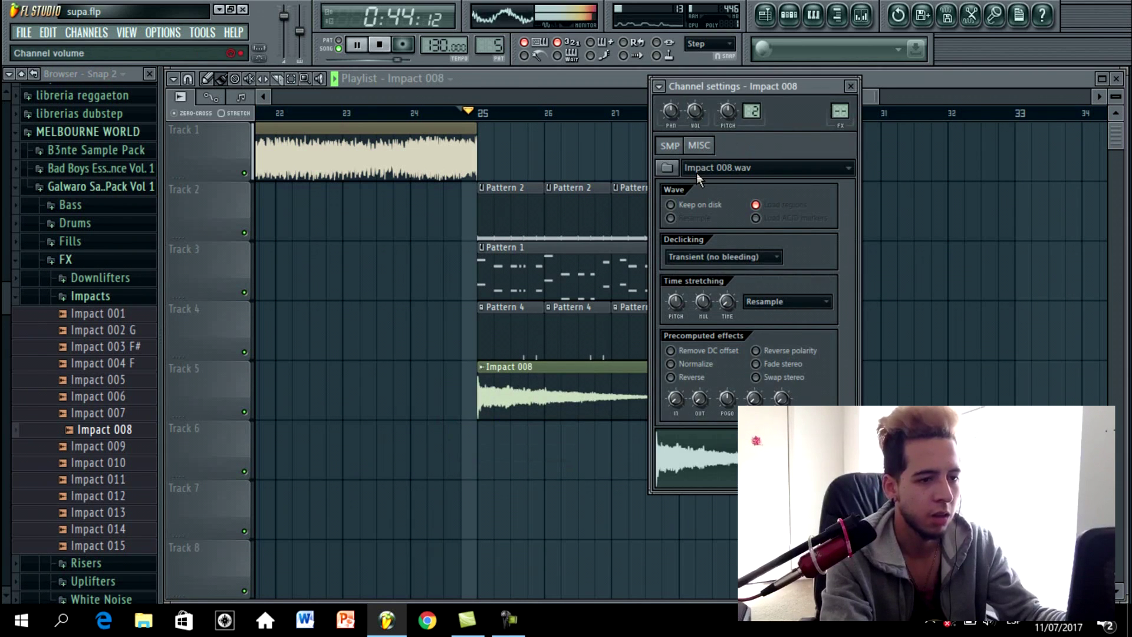
Step: Play the transition into bar 25 with the impact and close the Impact 008 channel settings
{"action": "left_click", "coordinate": [447, 125]}
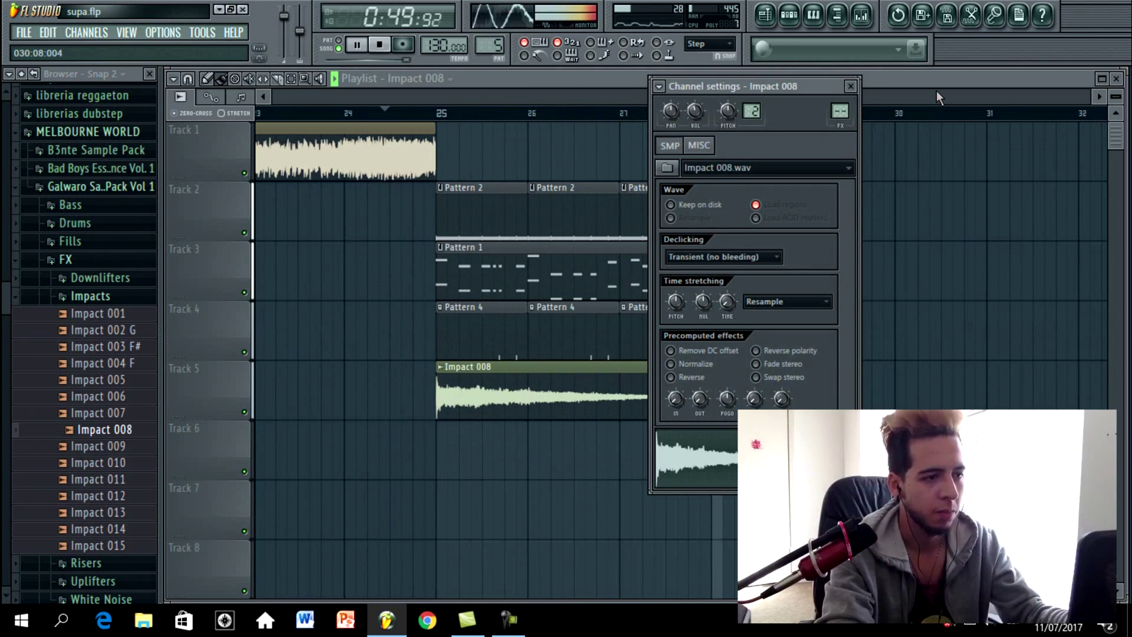
{"action": "left_click", "coordinate": [890, 100]}
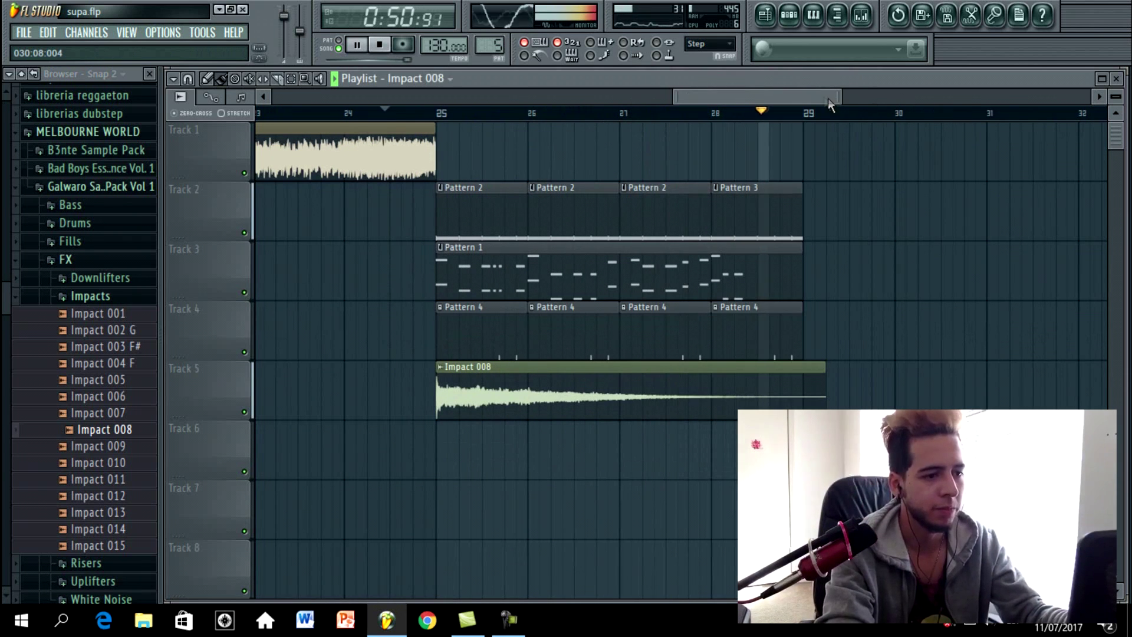
{"action": "key", "text": "space"}
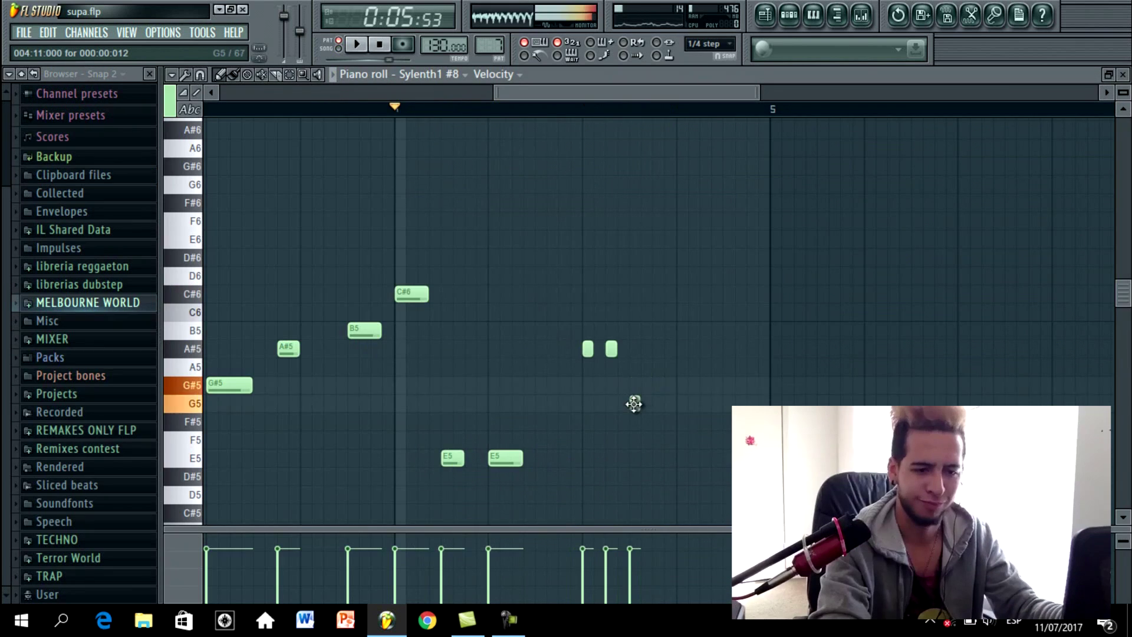
Step: Complete the Sylenth1 #8 phrase in bar 4 with F#5, G#5 and A#5 notes after the two short A#5 notes
{"action": "left_click", "coordinate": [634, 422]}
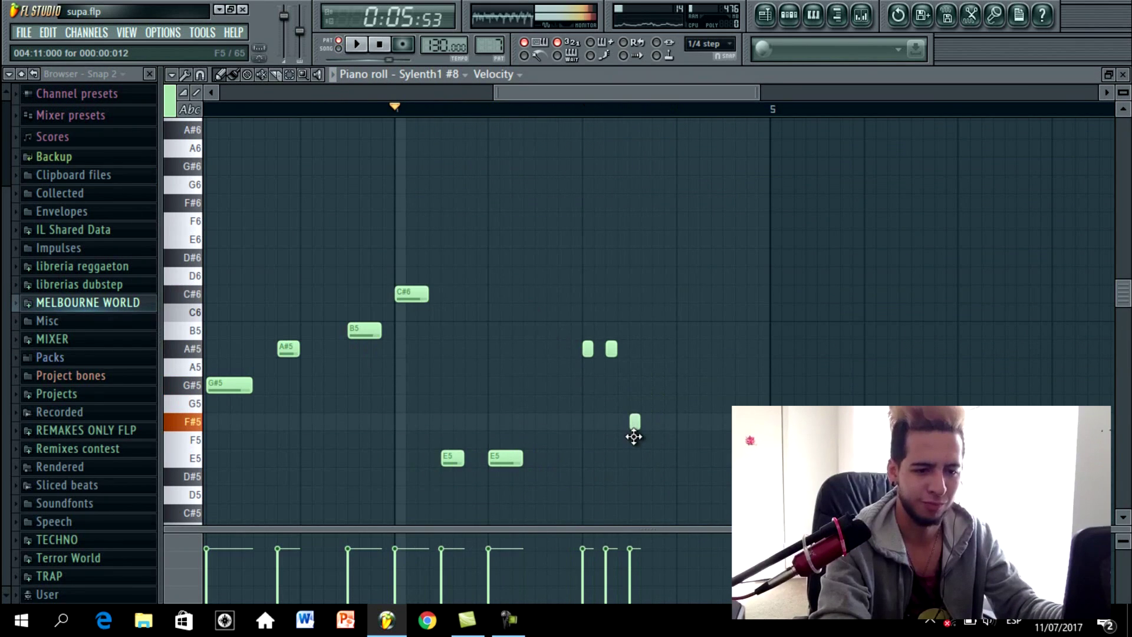
{"action": "left_click_drag", "start_coordinate": [630, 413], "coordinate": [636, 419]}
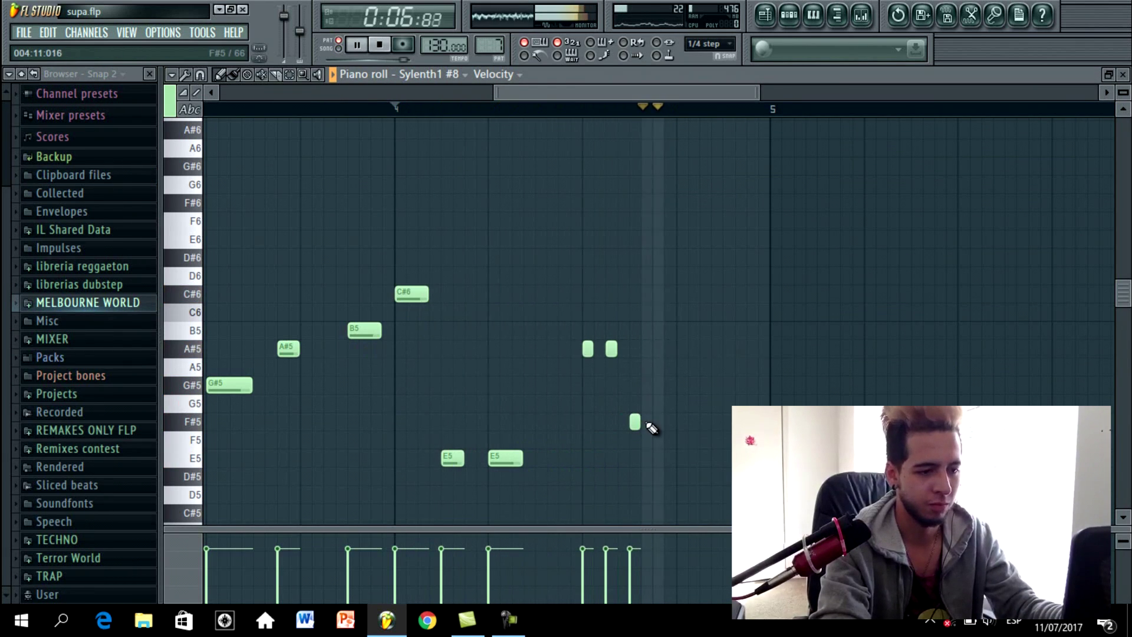
{"action": "left_click", "coordinate": [684, 386]}
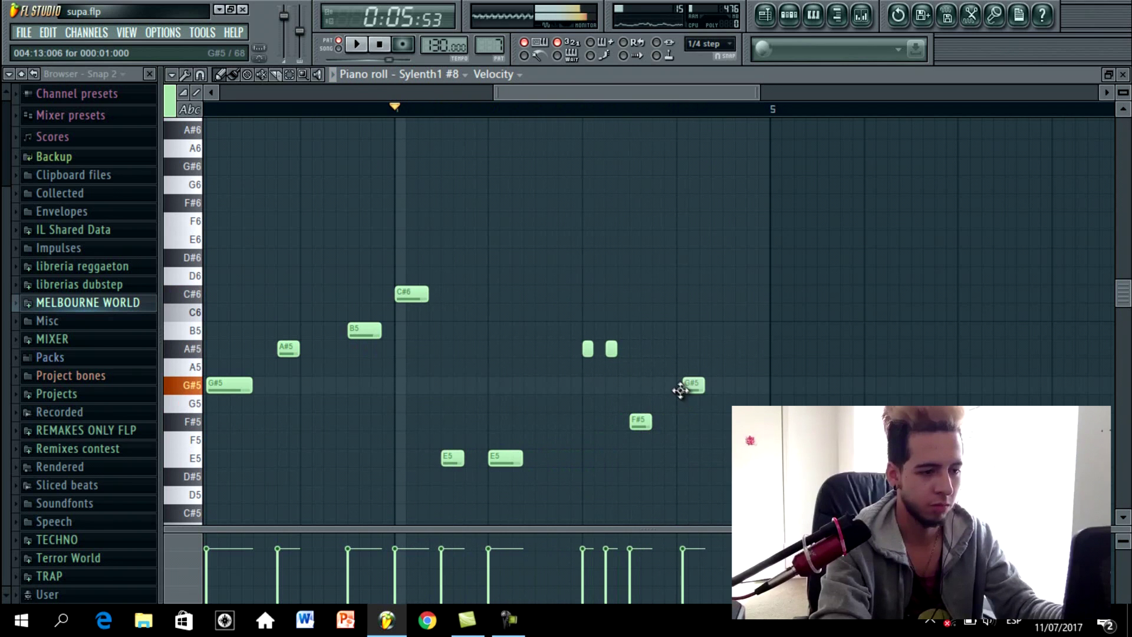
{"action": "left_click_drag", "start_coordinate": [681, 388], "coordinate": [683, 362]}
{"action": "key", "text": "space"}
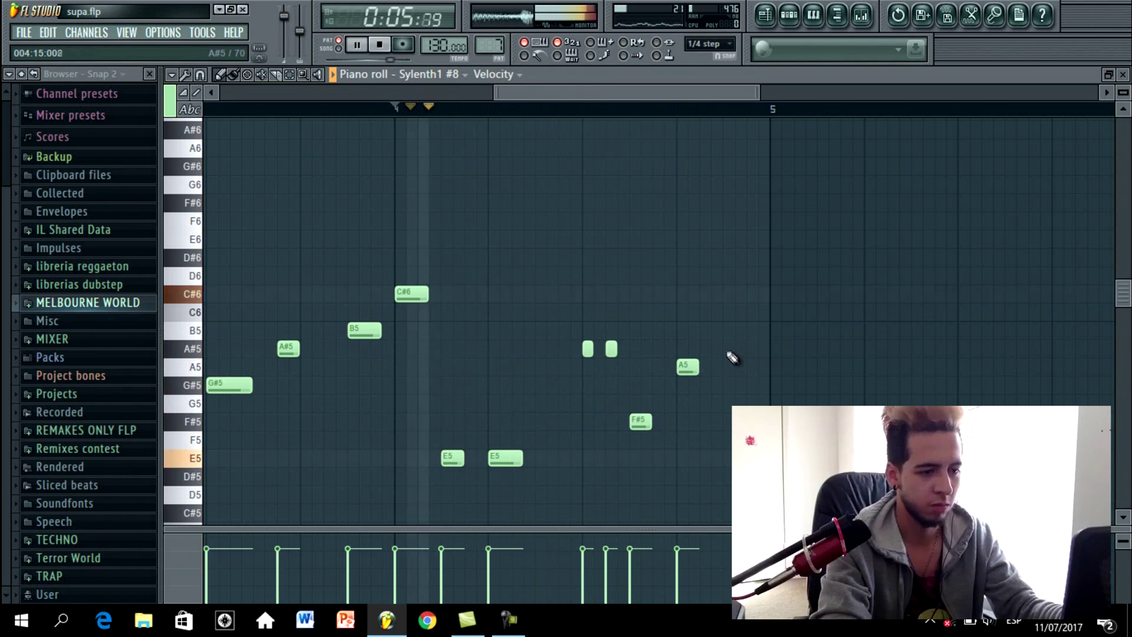
{"action": "left_click", "coordinate": [728, 348]}
{"action": "left_click_drag", "start_coordinate": [683, 370], "coordinate": [684, 385]}
Step: Take the last five Sylenth1 #8 notes of bar 4 (A#5, A#5, F#5, G#5, A#5) and place them alone at the start of bar 1
{"action": "scroll", "coordinate": [731, 319], "scroll_direction": "down", "scroll_amount": 1}
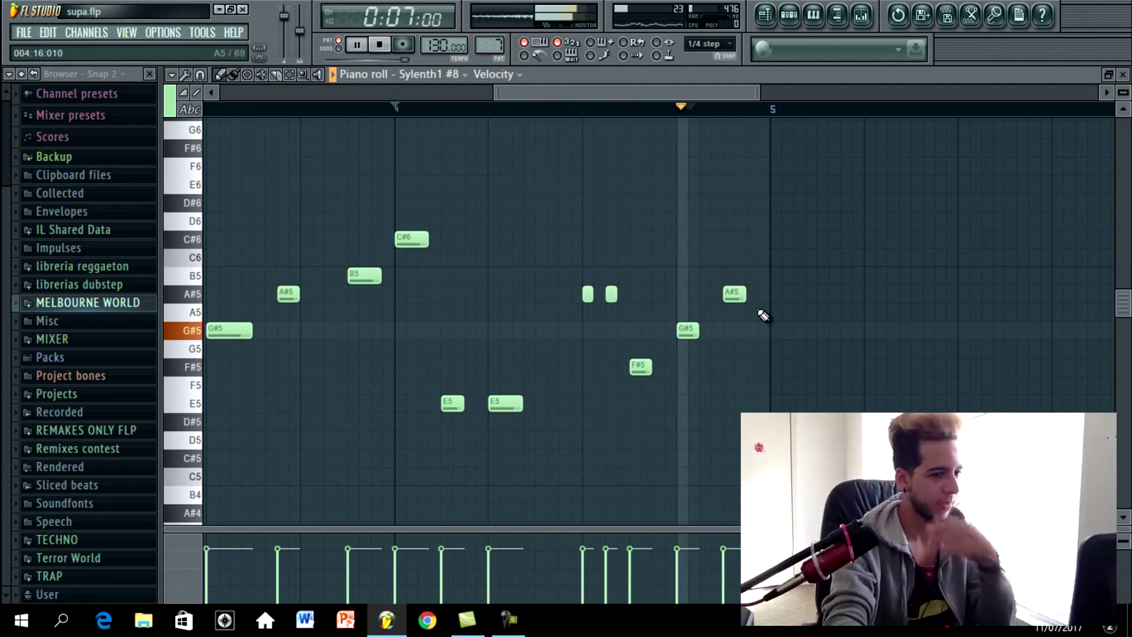
{"action": "key", "text": "space"}
{"action": "left_click_drag", "start_coordinate": [762, 232], "coordinate": [573, 413]}
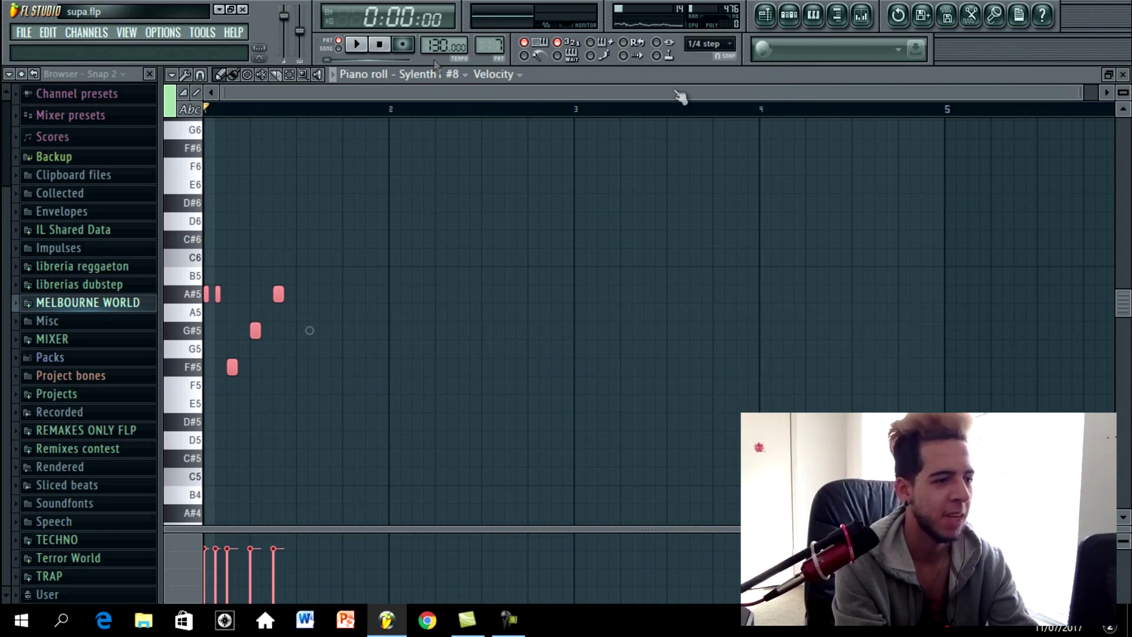
{"action": "key", "text": "space"}
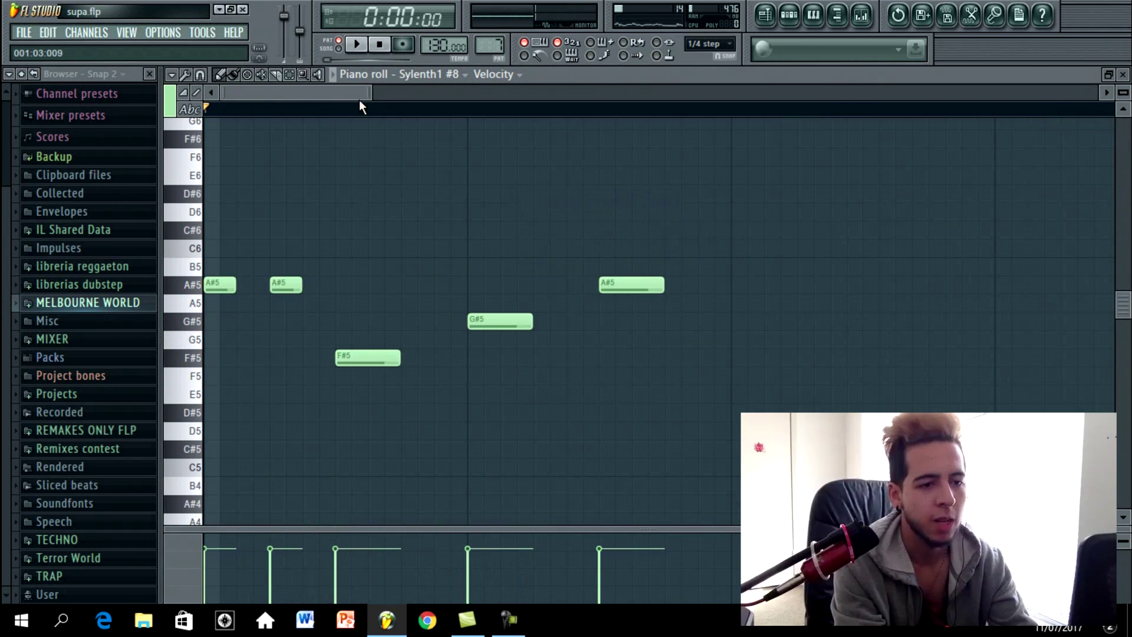
Step: Add F#4 bass notes beneath each note of the five-note Sylenth1 #8 phrase in bar 1
{"action": "scroll", "coordinate": [240, 579], "scroll_direction": "down", "scroll_amount": 2}
{"action": "left_click", "coordinate": [223, 399]}
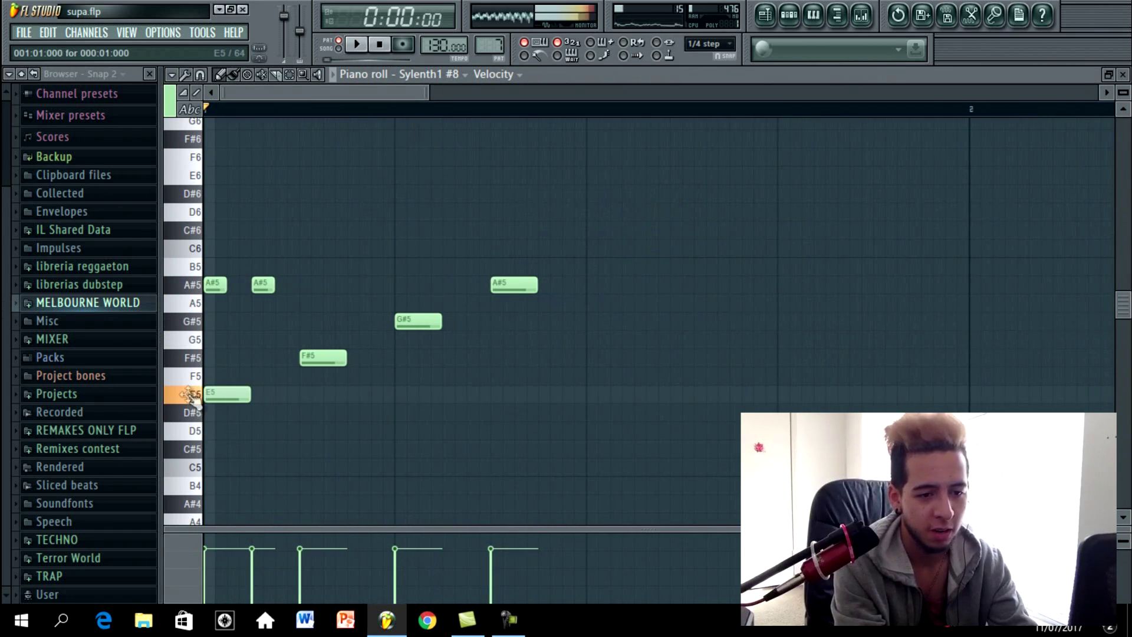
{"action": "scroll", "coordinate": [231, 397], "scroll_direction": "down", "scroll_amount": 1}
{"action": "left_click_drag", "start_coordinate": [231, 341], "coordinate": [226, 502]}
{"action": "scroll", "coordinate": [236, 492], "scroll_direction": "down", "scroll_amount": 1}
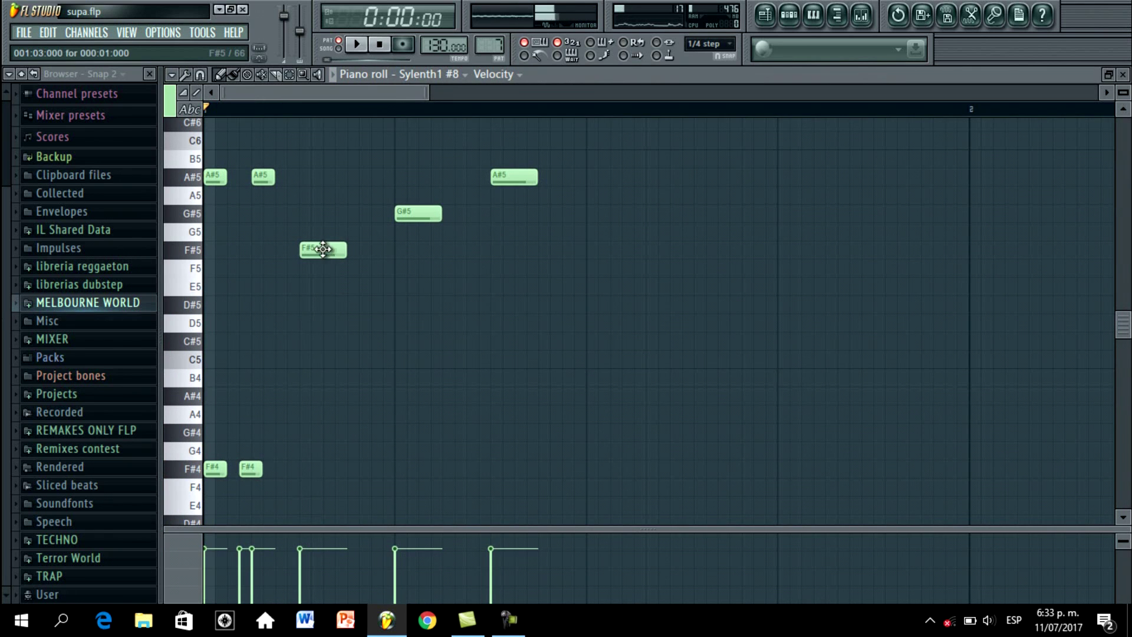
{"action": "left_click", "coordinate": [293, 471]}
{"action": "key", "text": "space"}
{"action": "left_click", "coordinate": [497, 469]}
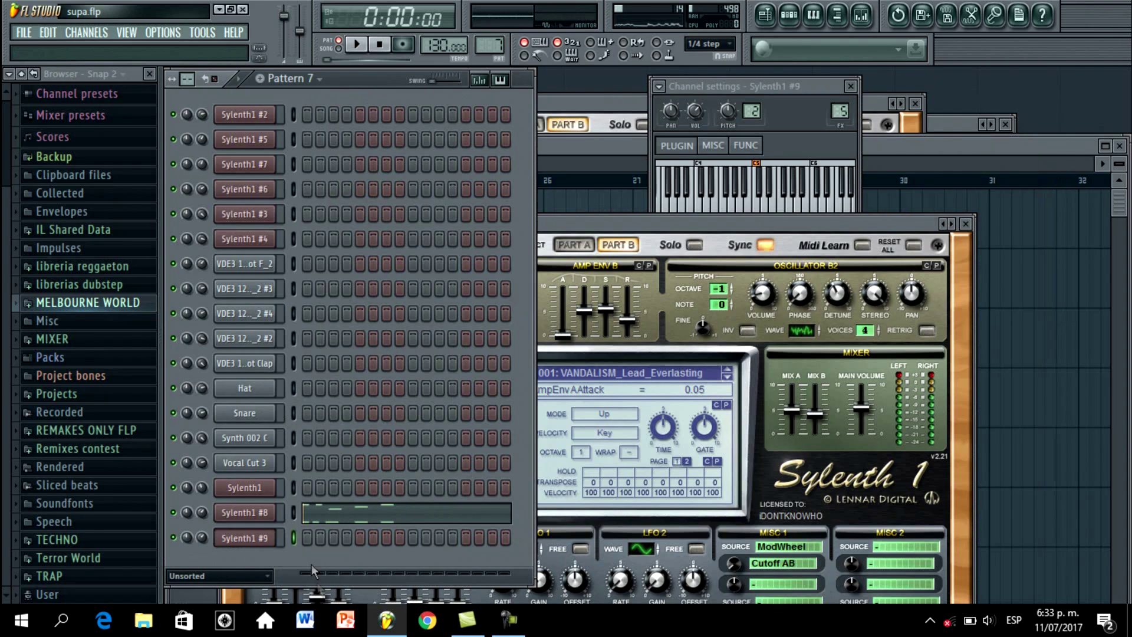
Step: Copy the Sylenth1 #8 phrase into the Sylenth1 #9 part of Pattern 7, one octave higher
{"action": "left_click", "coordinate": [294, 538]}
{"action": "key", "text": "space"}
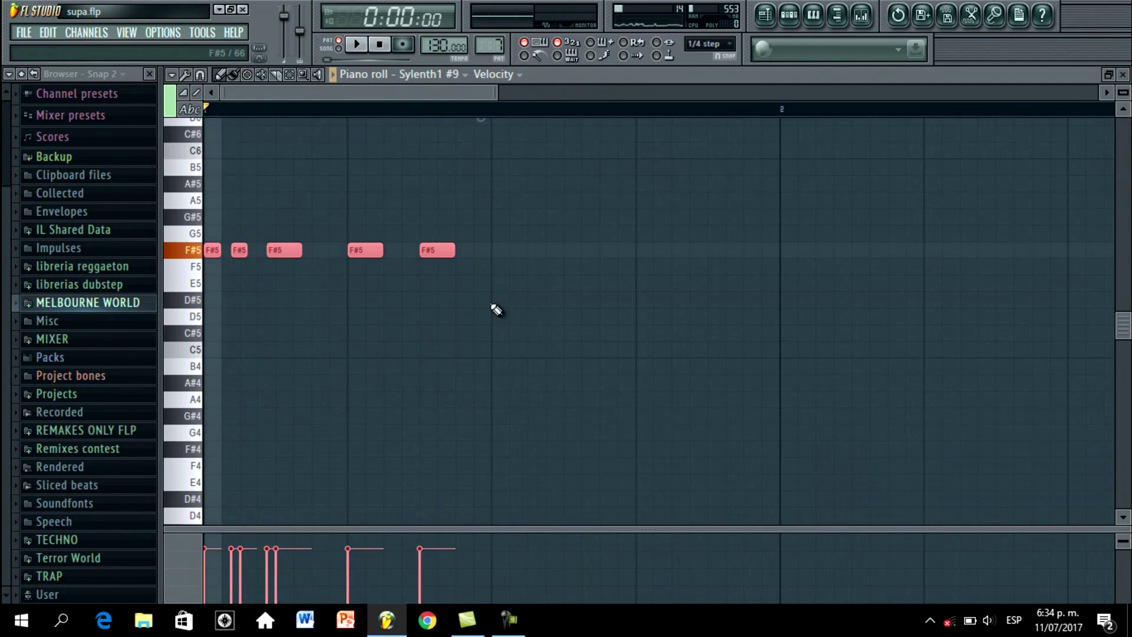
{"action": "scroll", "coordinate": [498, 309], "scroll_direction": "up", "scroll_amount": 3}
{"action": "scroll", "coordinate": [670, 285], "scroll_direction": "up", "scroll_amount": 1}
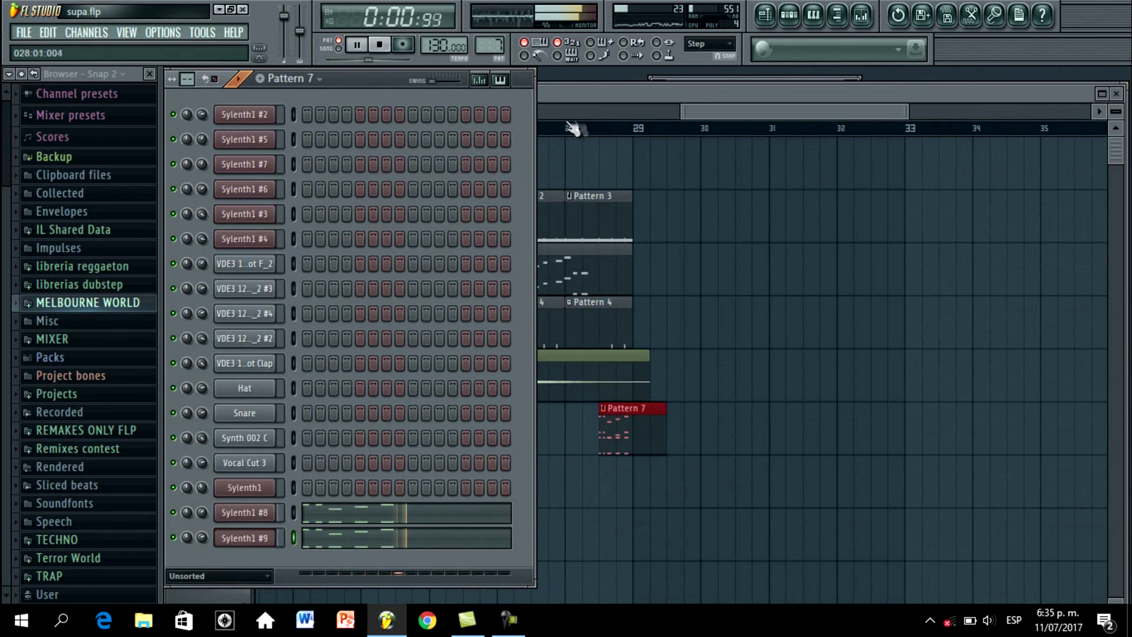
Step: Play the song from the middle of bar 24 to check how the drop leads into the Pattern 7 clip on Track 6
{"action": "left_click", "coordinate": [558, 127]}
{"action": "mouse_move", "coordinate": [698, 91]}
{"action": "left_mouse_down"}
{"action": "mouse_move", "coordinate": [703, 71]}
{"action": "mouse_move", "coordinate": [702, 80]}
{"action": "left_mouse_up"}
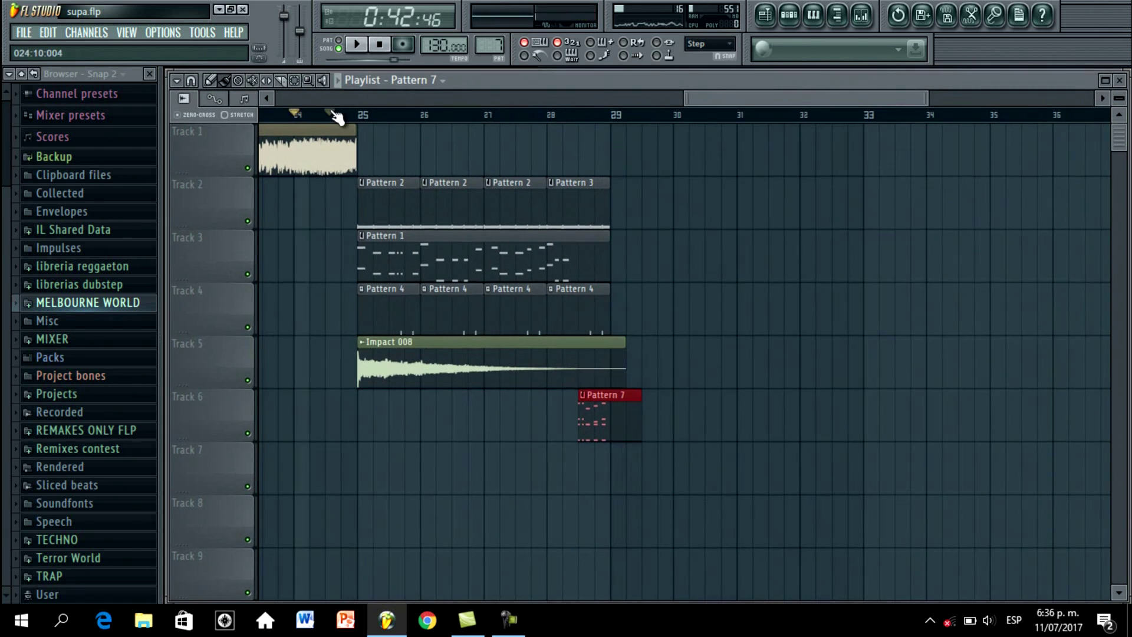
{"action": "left_click", "coordinate": [335, 116]}
{"action": "key", "text": "space"}
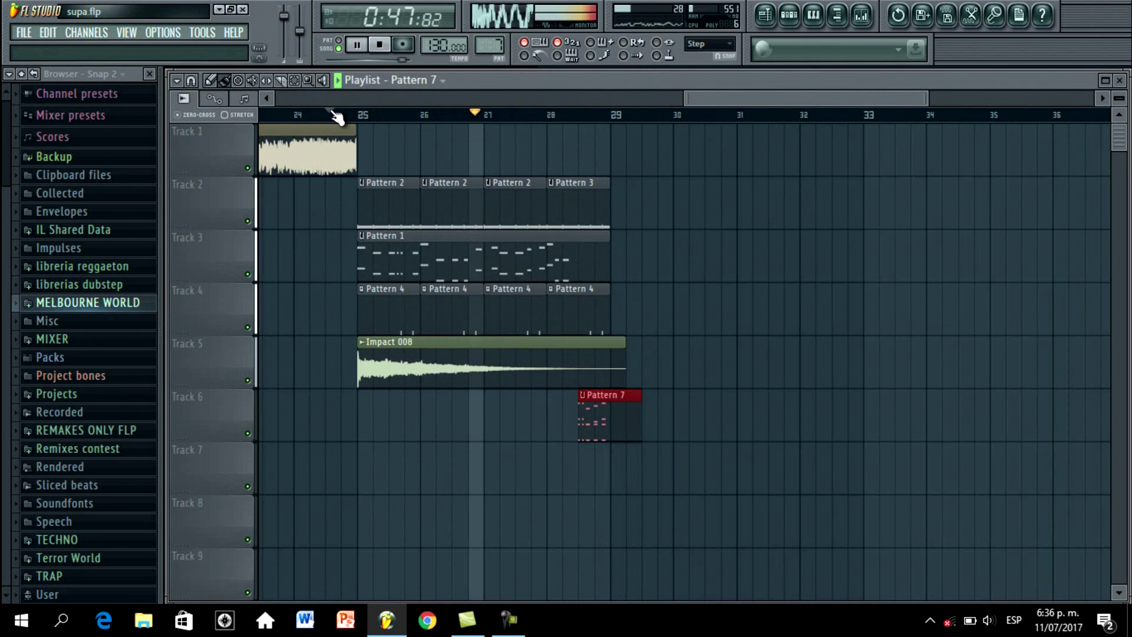
{"action": "left_click", "coordinate": [501, 251]}
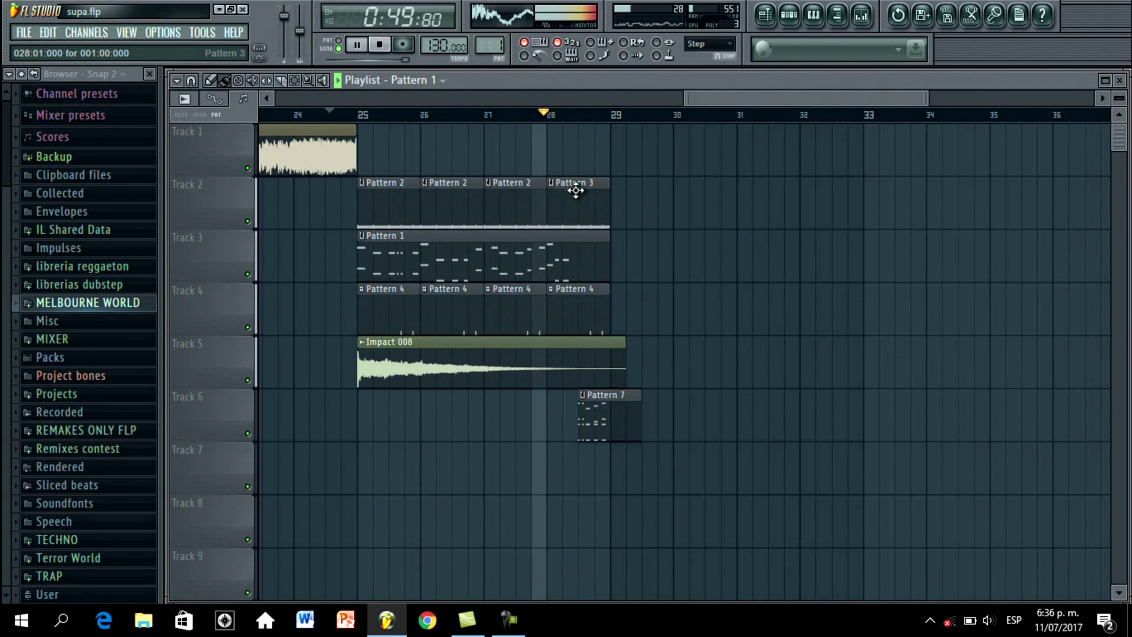
{"action": "key", "text": "space"}
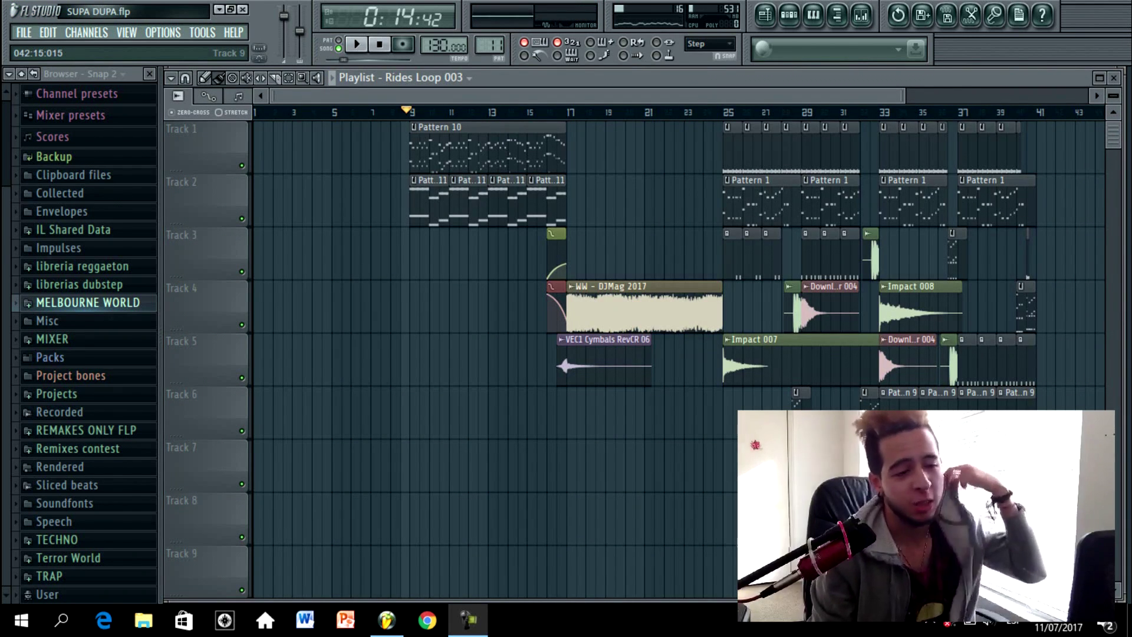
Step: Examine the Fills 008, Downlifter 004 and Rides Loop 003 samples in the SUPA DUPA arrangement through their channel settings
{"action": "mouse_move", "coordinate": [903, 96]}
{"action": "left_mouse_down"}
{"action": "mouse_move", "coordinate": [568, 96]}
{"action": "mouse_move", "coordinate": [891, 97]}
{"action": "left_mouse_up"}
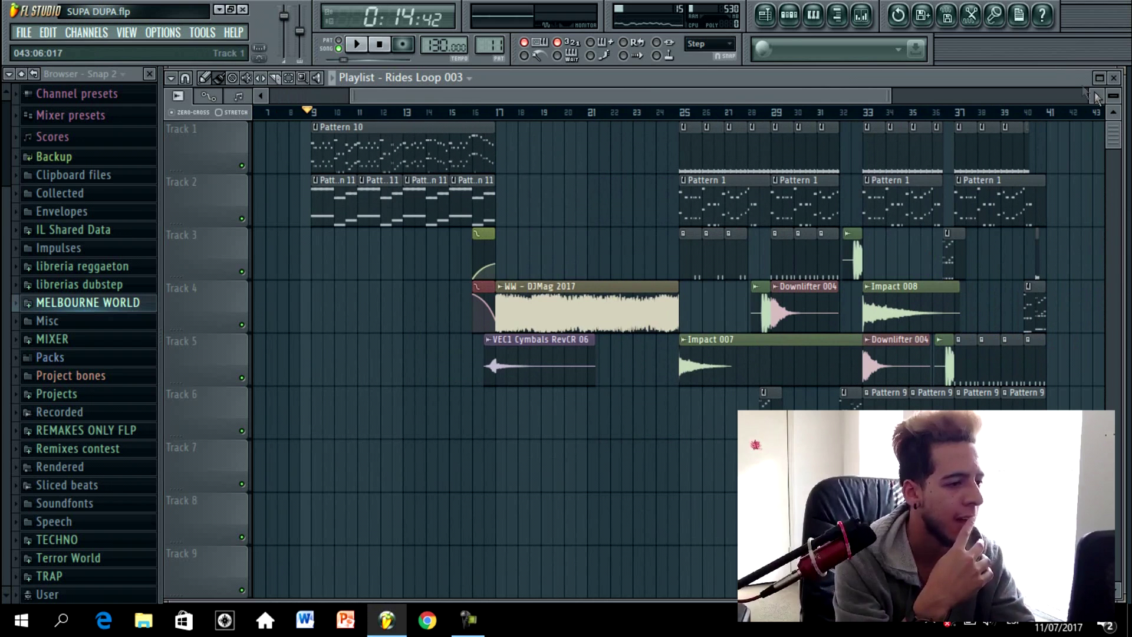
{"action": "left_click_drag", "start_coordinate": [1113, 102], "coordinate": [1113, 107]}
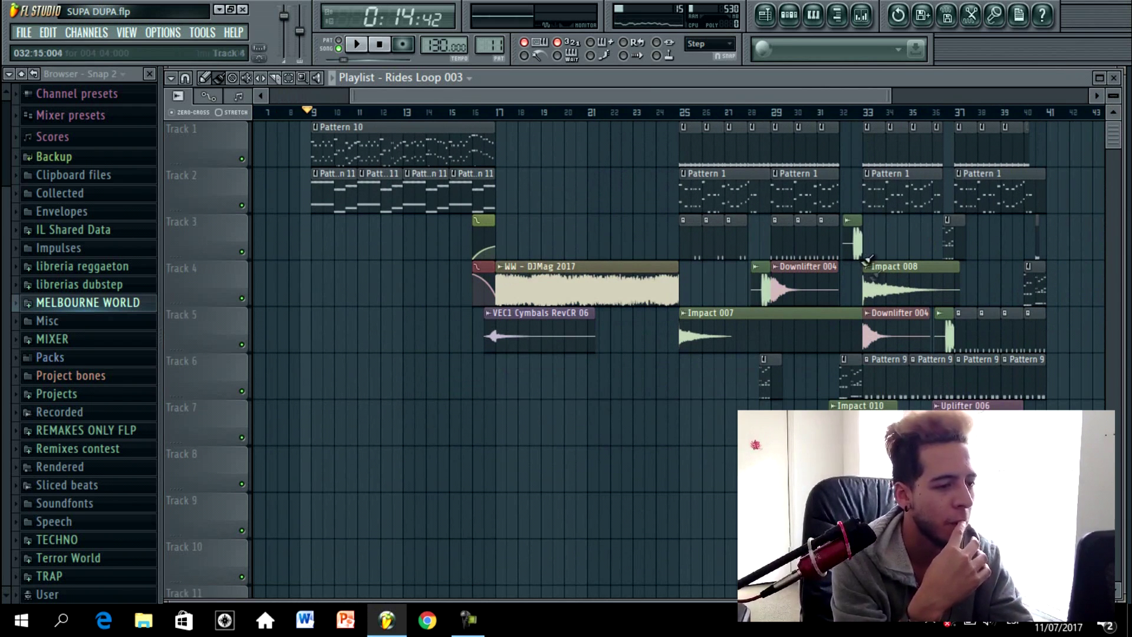
{"action": "double_click", "coordinate": [857, 236]}
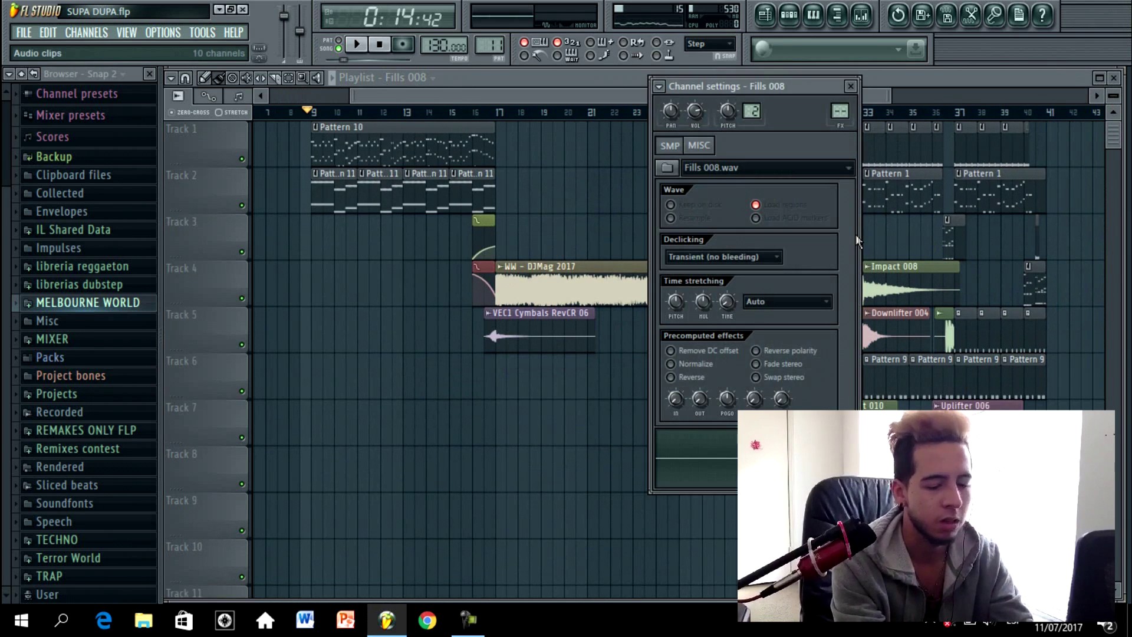
{"action": "left_click", "coordinate": [974, 99]}
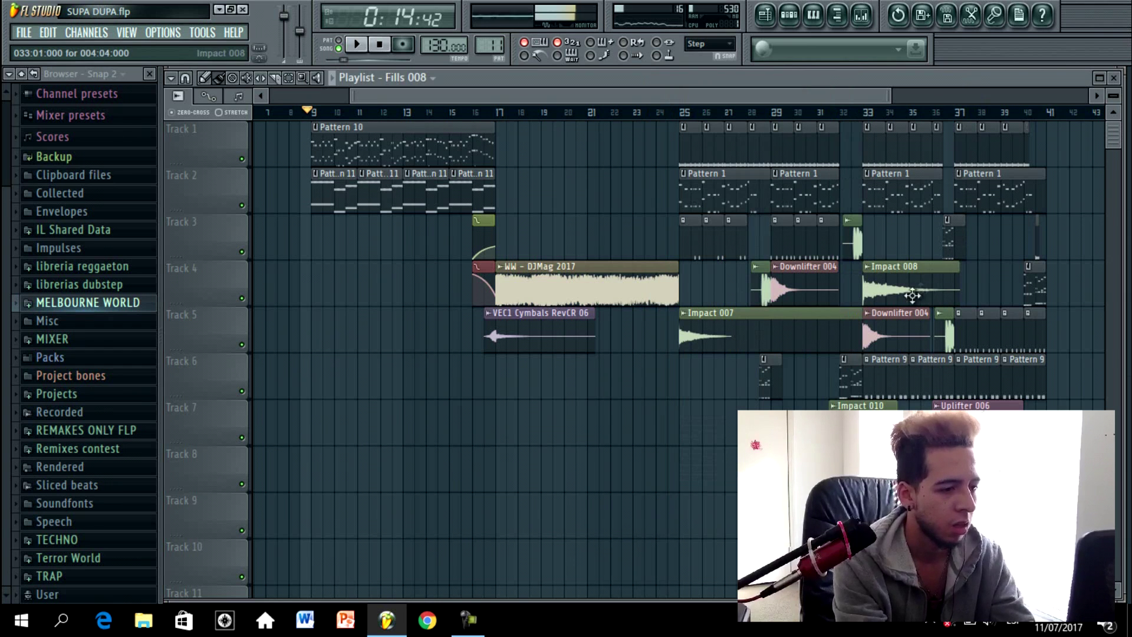
{"action": "double_click", "coordinate": [886, 331]}
{"action": "left_click", "coordinate": [908, 97]}
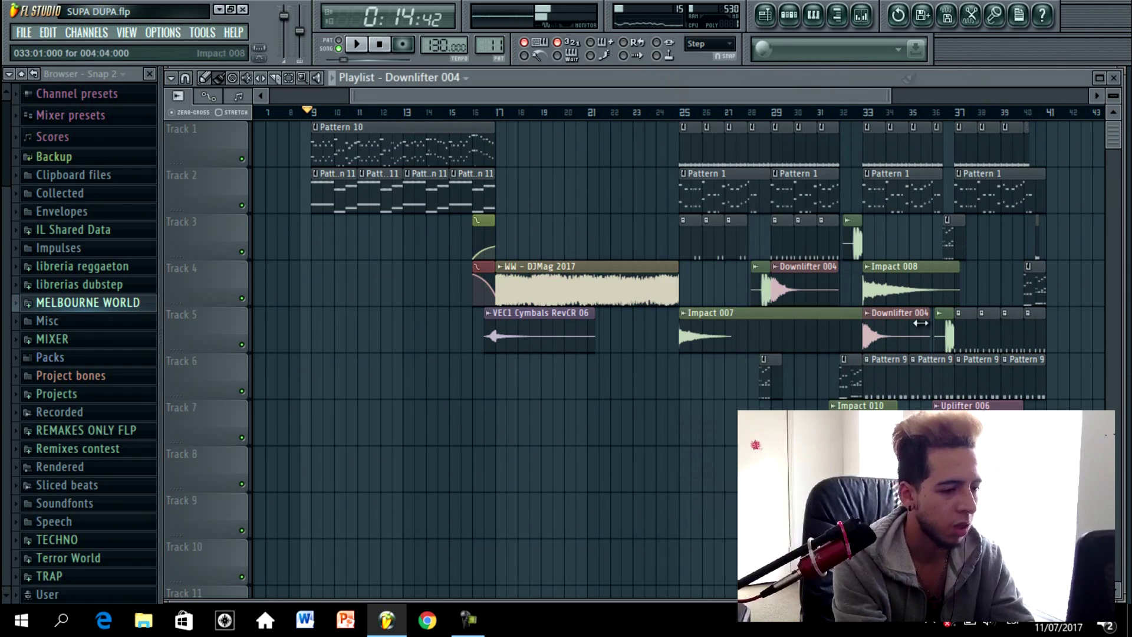
{"action": "double_click", "coordinate": [902, 472]}
{"action": "left_click", "coordinate": [873, 102]}
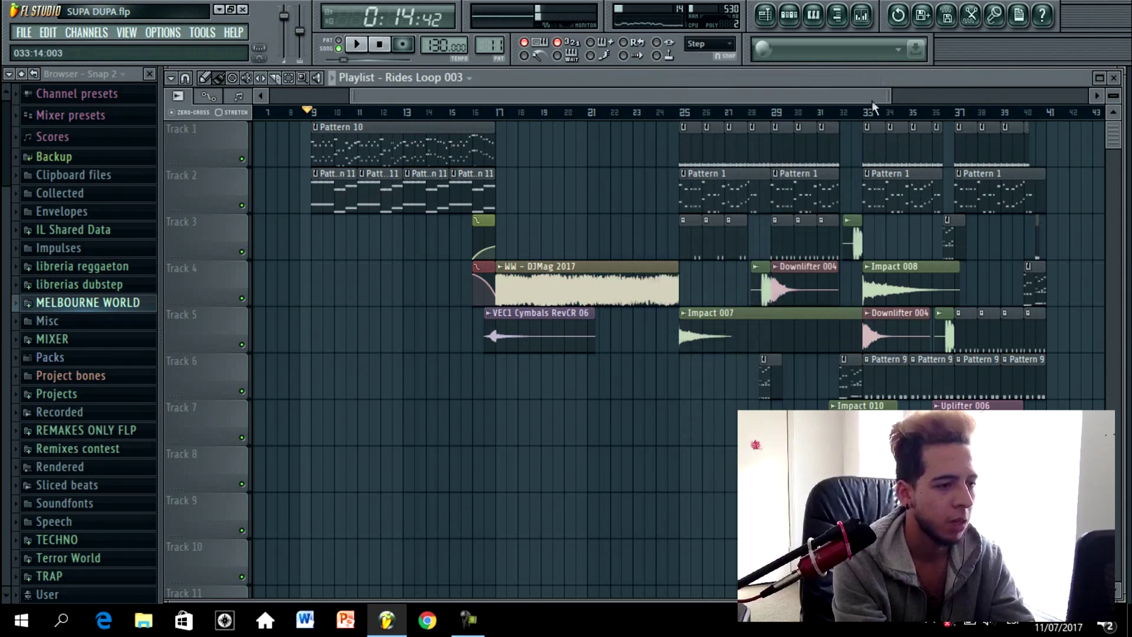
Step: Play the SUPA DUPA arrangement from bar 9 on through both drop sections
{"action": "left_click_drag", "start_coordinate": [864, 94], "coordinate": [868, 95]}
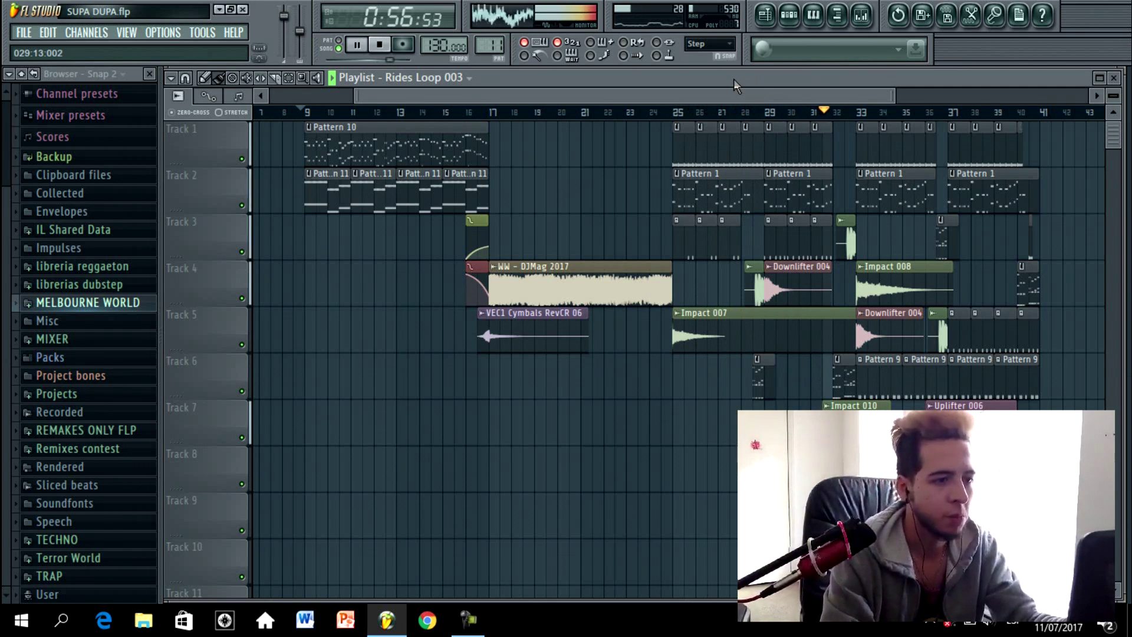
{"action": "left_click_drag", "start_coordinate": [735, 79], "coordinate": [738, 80]}
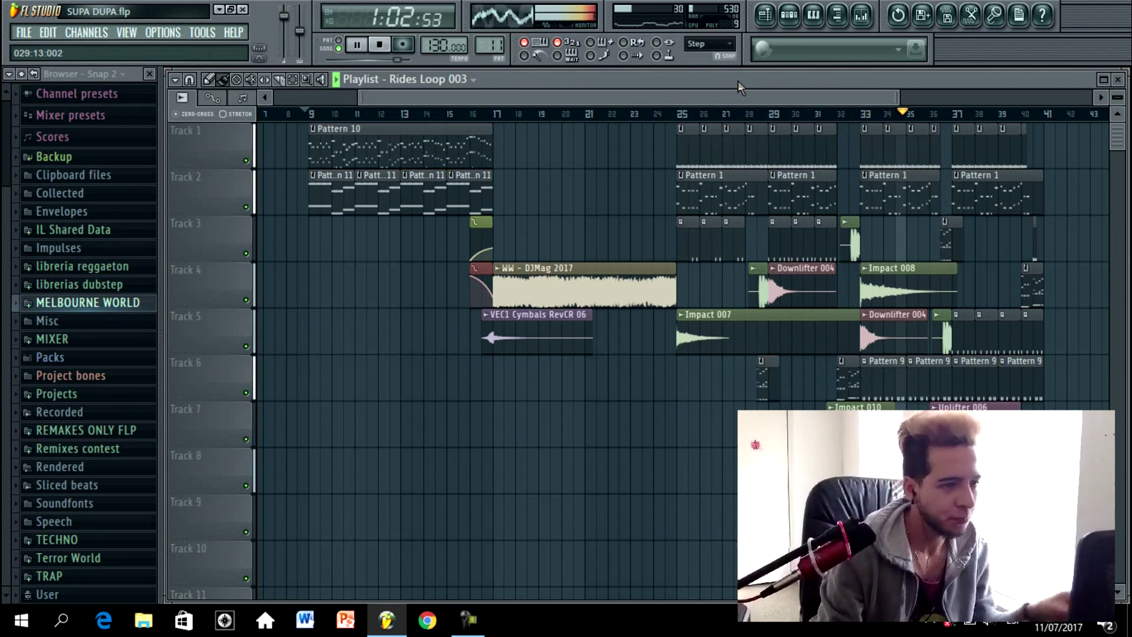
{"action": "left_click_drag", "start_coordinate": [706, 95], "coordinate": [684, 95]}
{"action": "left_click_drag", "start_coordinate": [876, 97], "coordinate": [914, 97]}
Step: Extend the last Pattern 1 clip on Track 2, starting at bar 37, to six bars
{"action": "scroll", "coordinate": [906, 116], "scroll_direction": "up", "scroll_amount": 4}
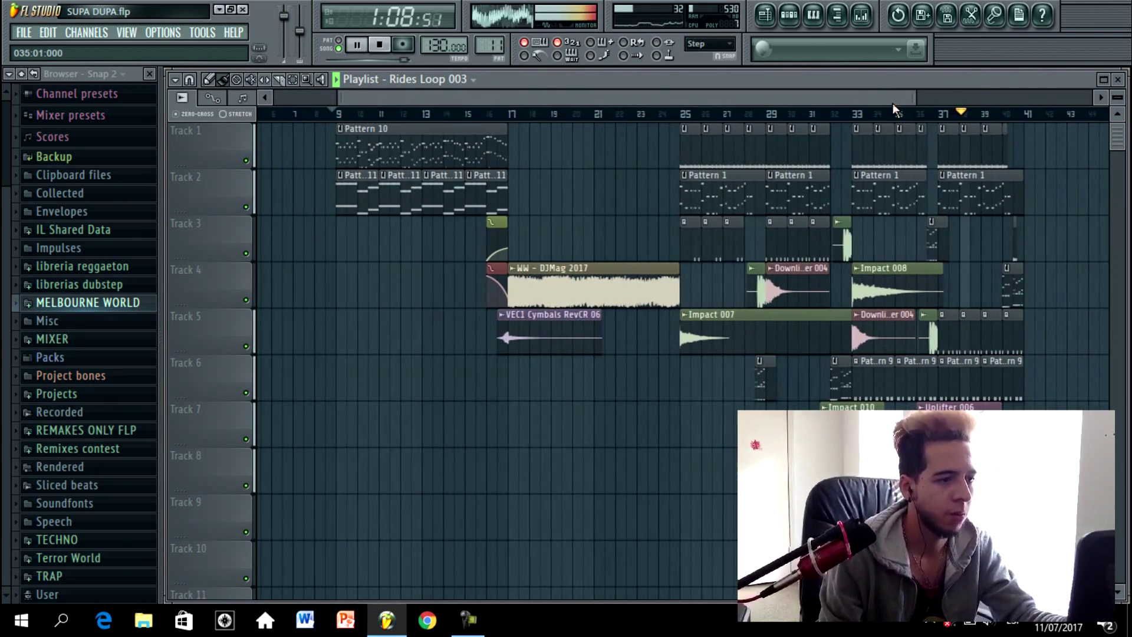
{"action": "left_click_drag", "start_coordinate": [941, 204], "coordinate": [1007, 205]}
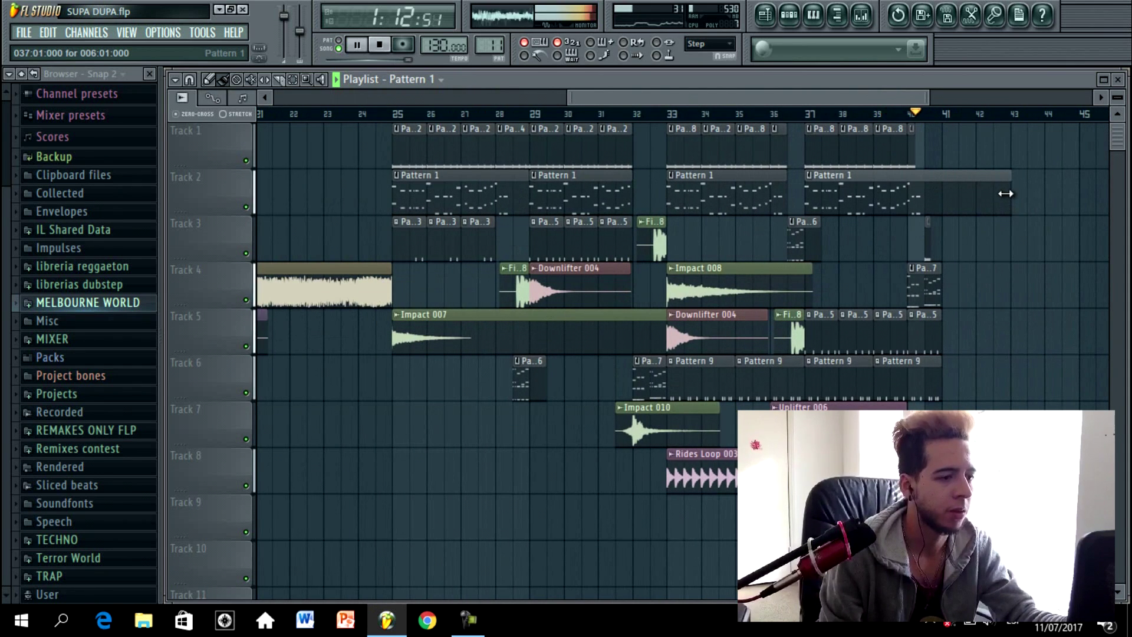
{"action": "left_click_drag", "start_coordinate": [822, 97], "coordinate": [830, 100]}
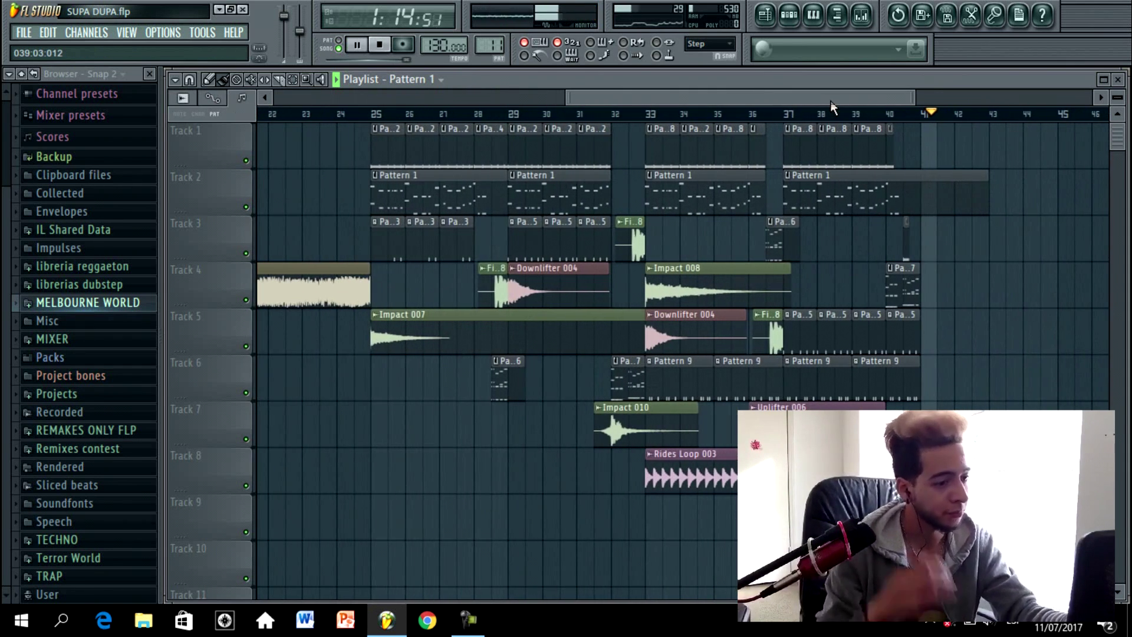